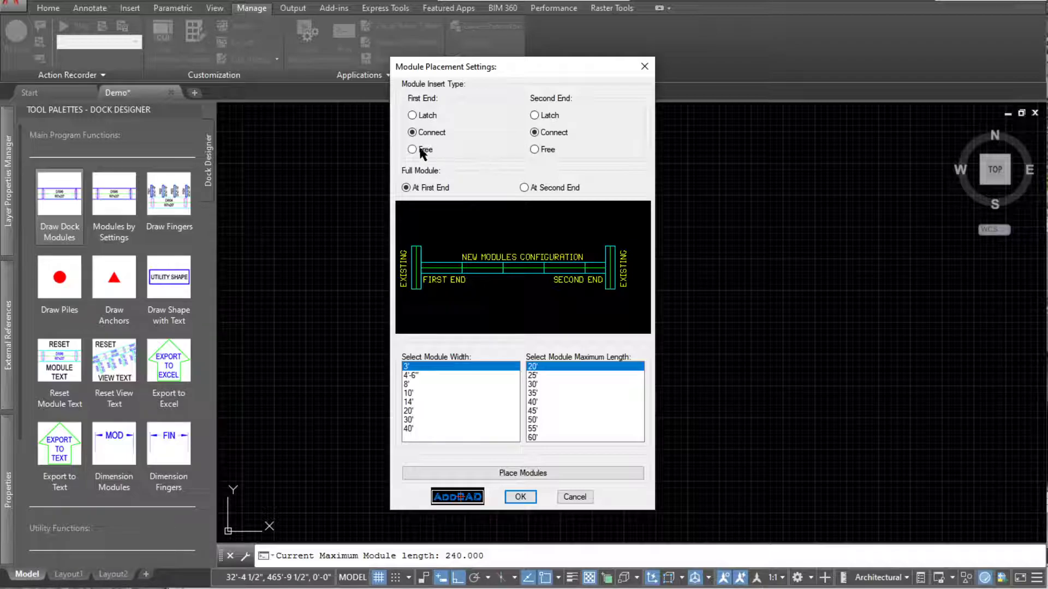
# Configure the dock module placement with both ends Free, a 20' module width and a 40' maximum module length
pyautogui.click(412, 150)
pyautogui.click(535, 149)
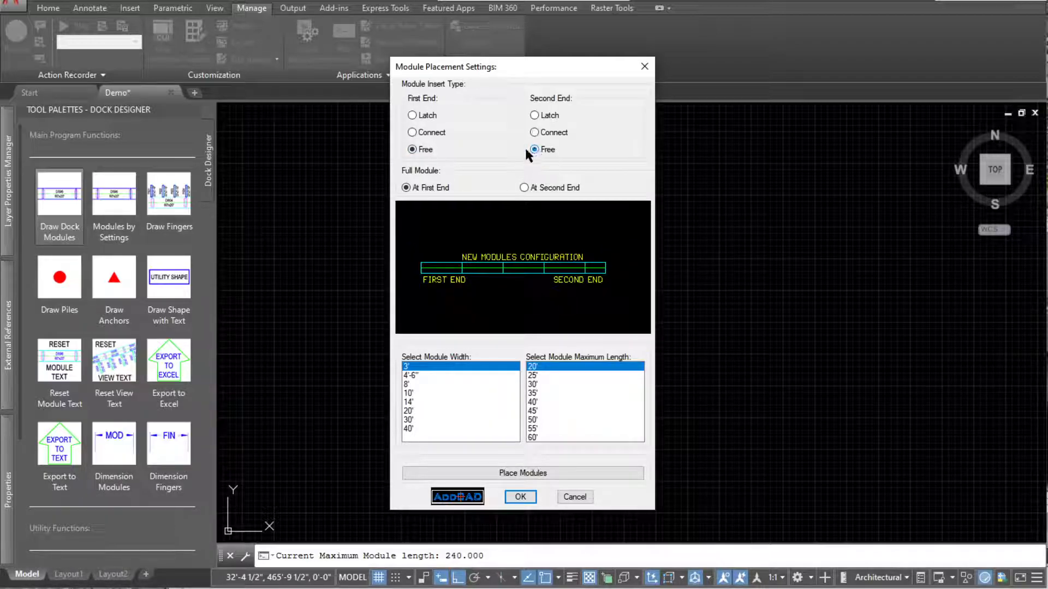
pyautogui.click(417, 411)
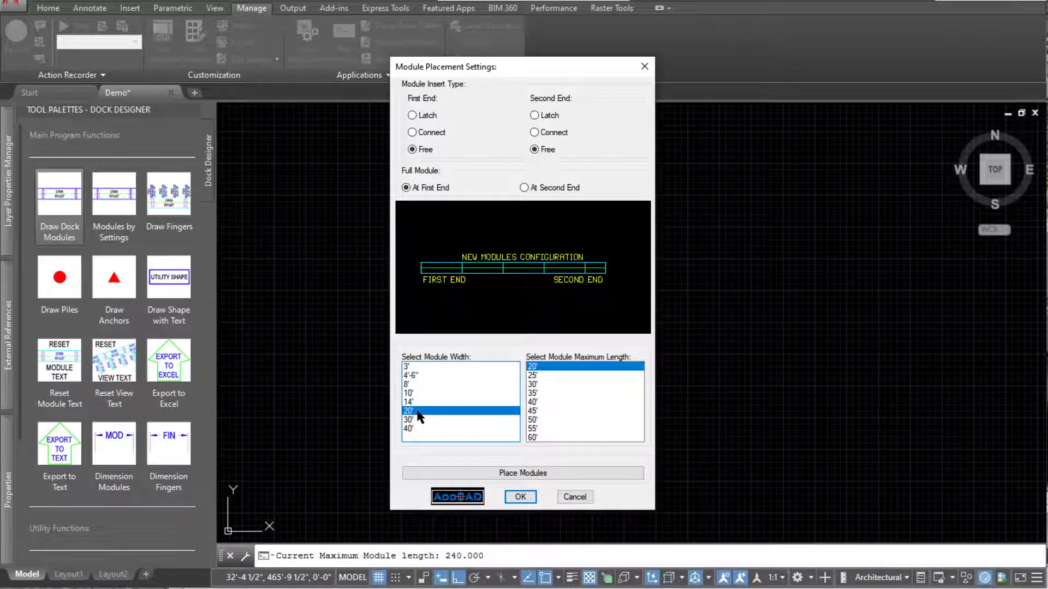
pyautogui.click(539, 401)
pyautogui.click(521, 474)
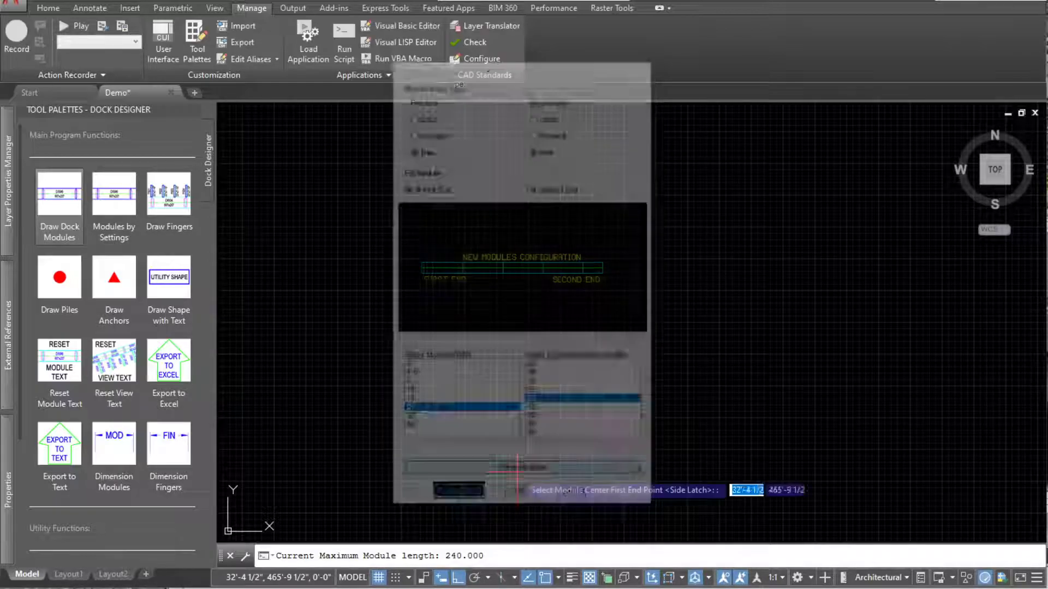
# Place a horizontal main dock of modules 440' long, running to the right in the empty drawing area
pyautogui.click(268, 345)
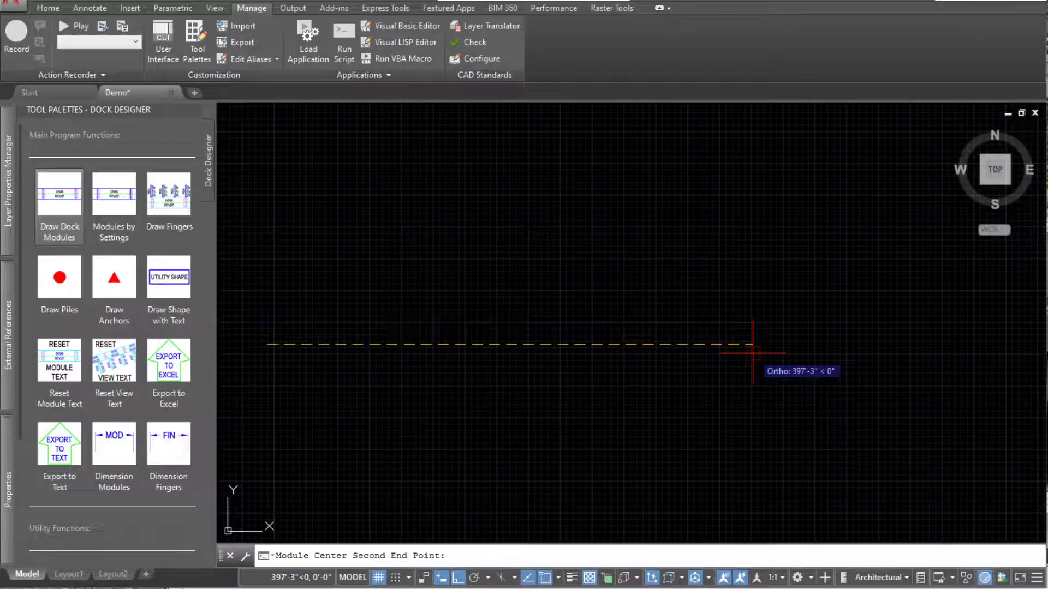
pyautogui.write('440')
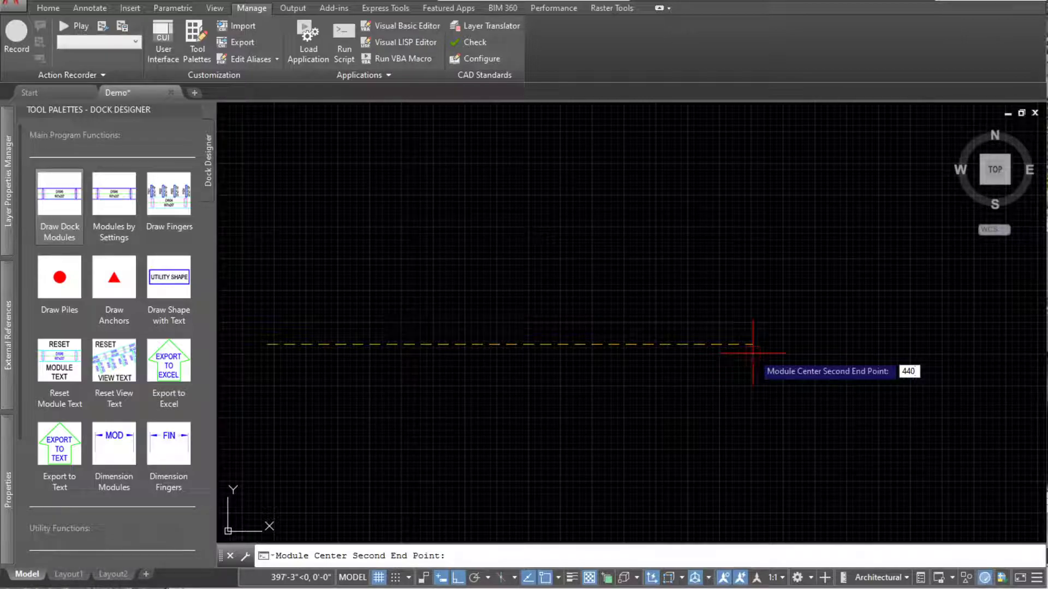
pyautogui.press('Return')
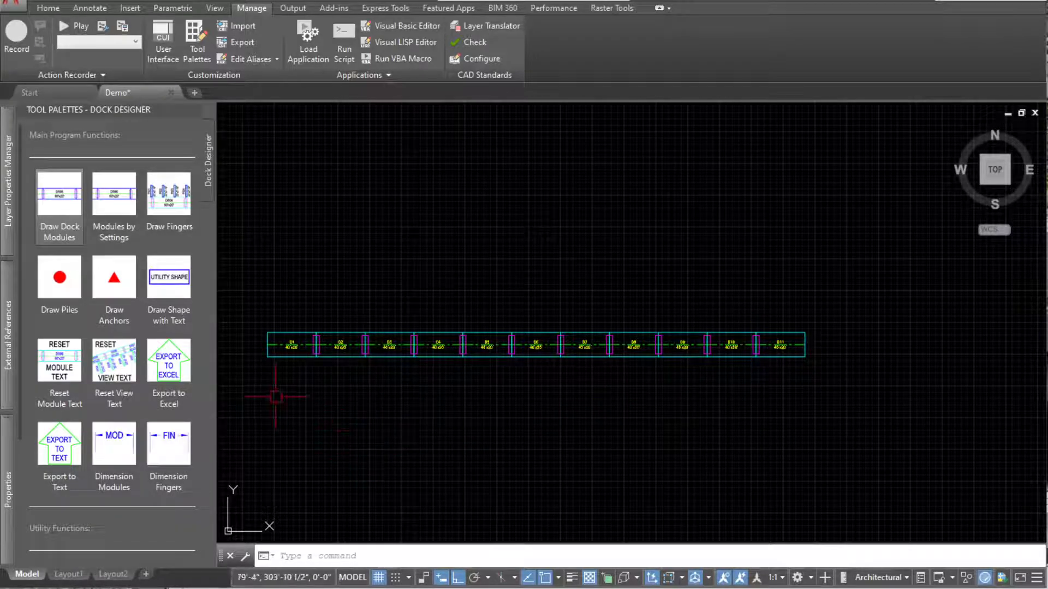
pyautogui.scroll(-2, 437, 417)
pyautogui.scroll(2, 306, 338)
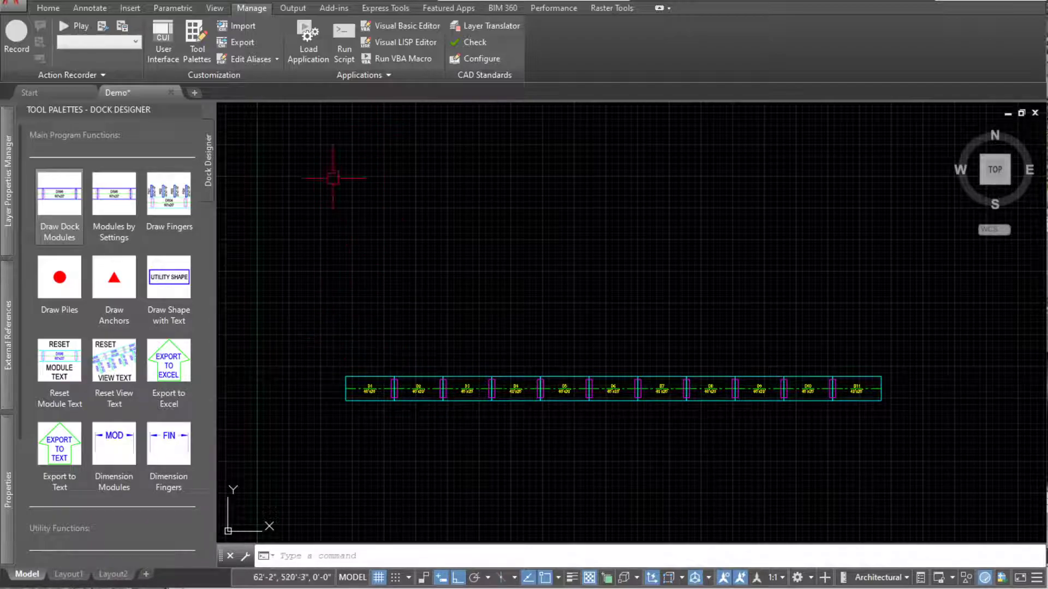
# Configure a new module placement with the first end set to Latch, a 10' width and a 30' maximum length
pyautogui.click(65, 194)
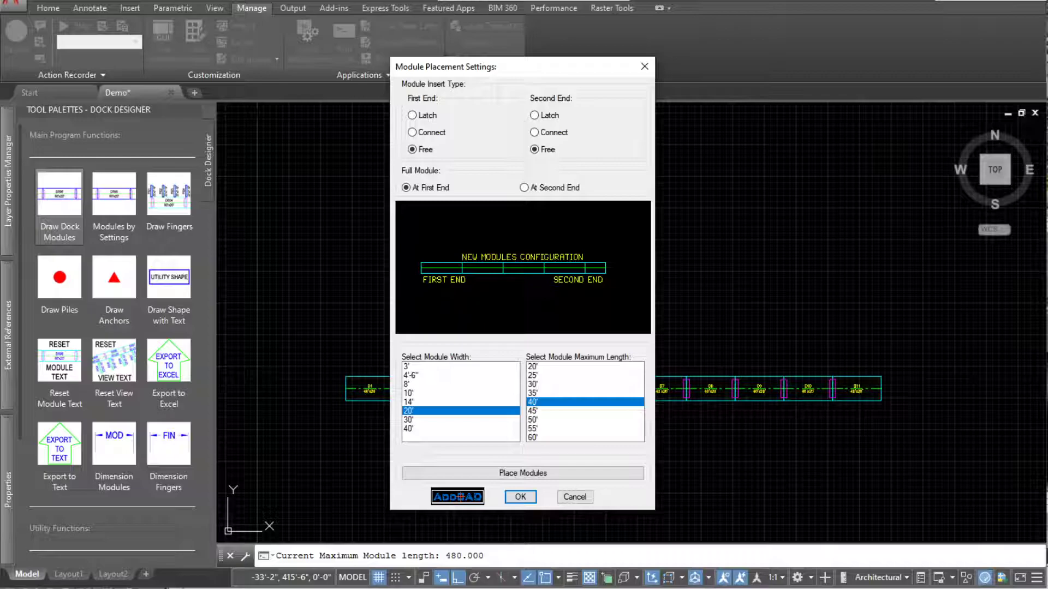
pyautogui.click(412, 113)
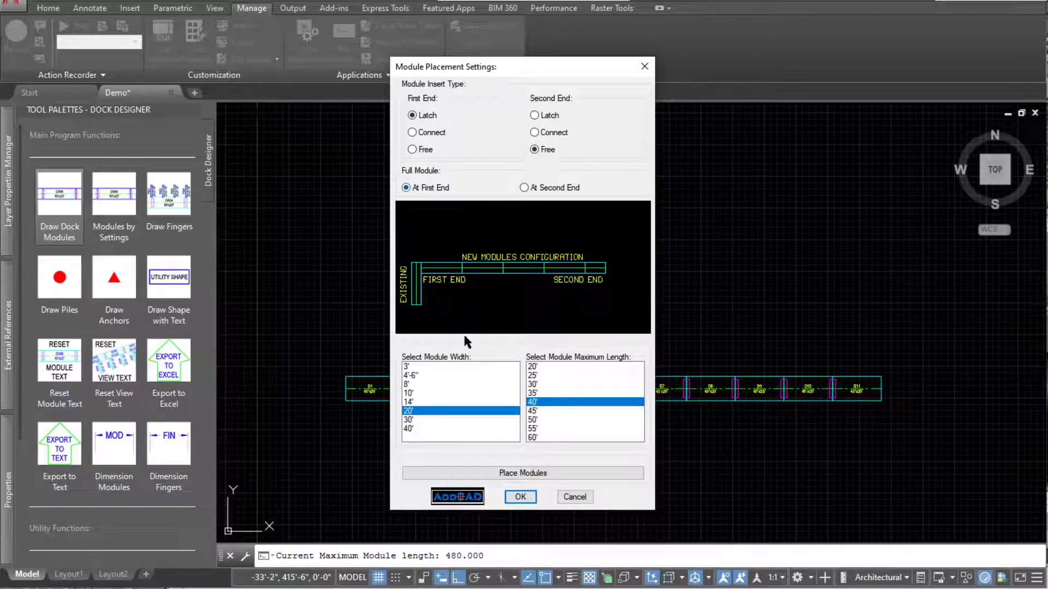
pyautogui.click(419, 393)
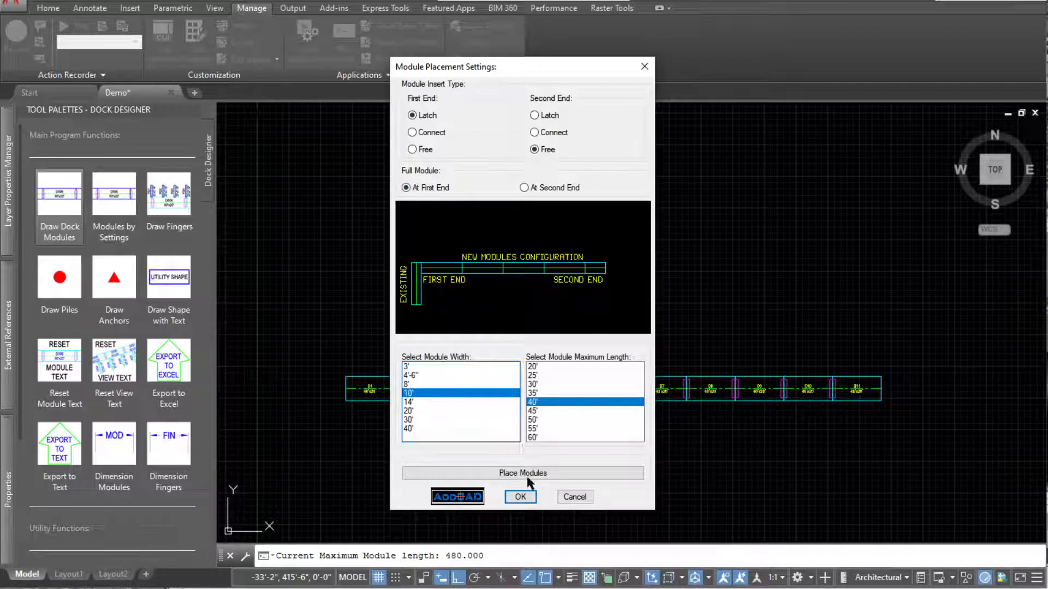
pyautogui.click(537, 384)
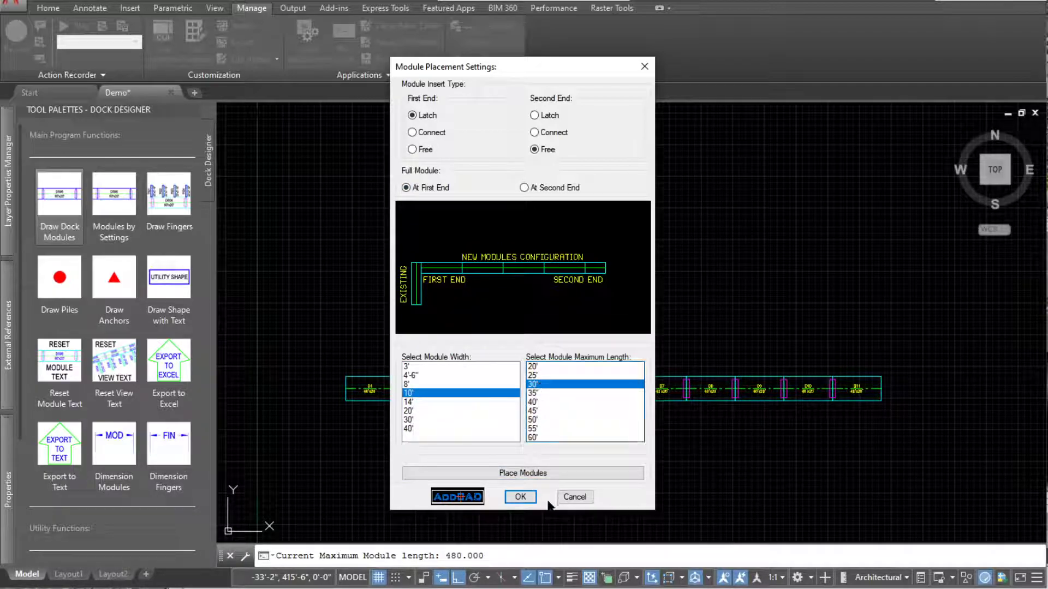
pyautogui.click(500, 473)
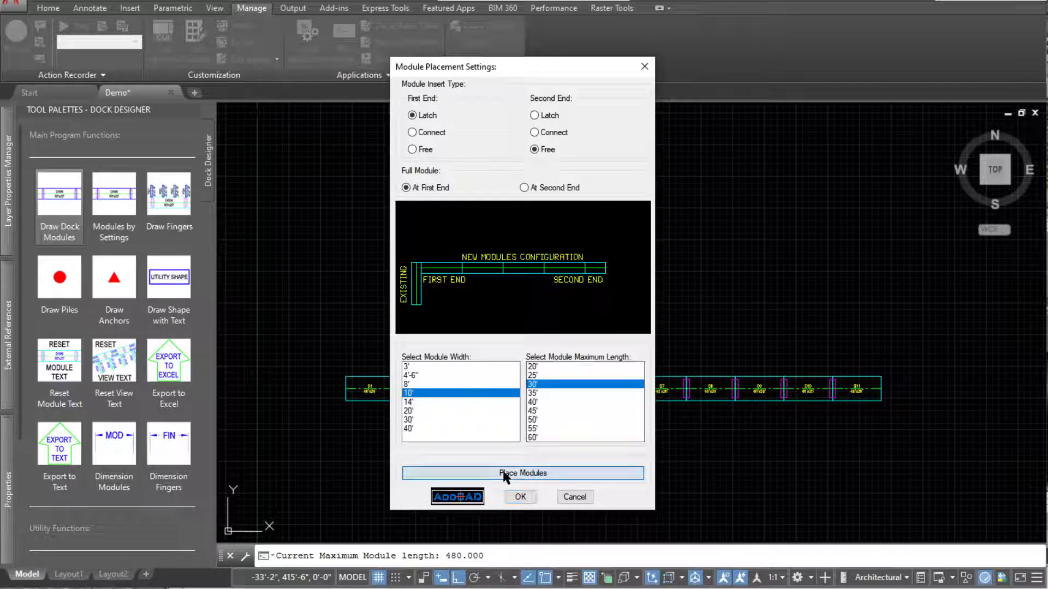
# Place the latched modules vertically upward from the centre line at the main dock's left end, with a length of 160'
pyautogui.click(354, 388)
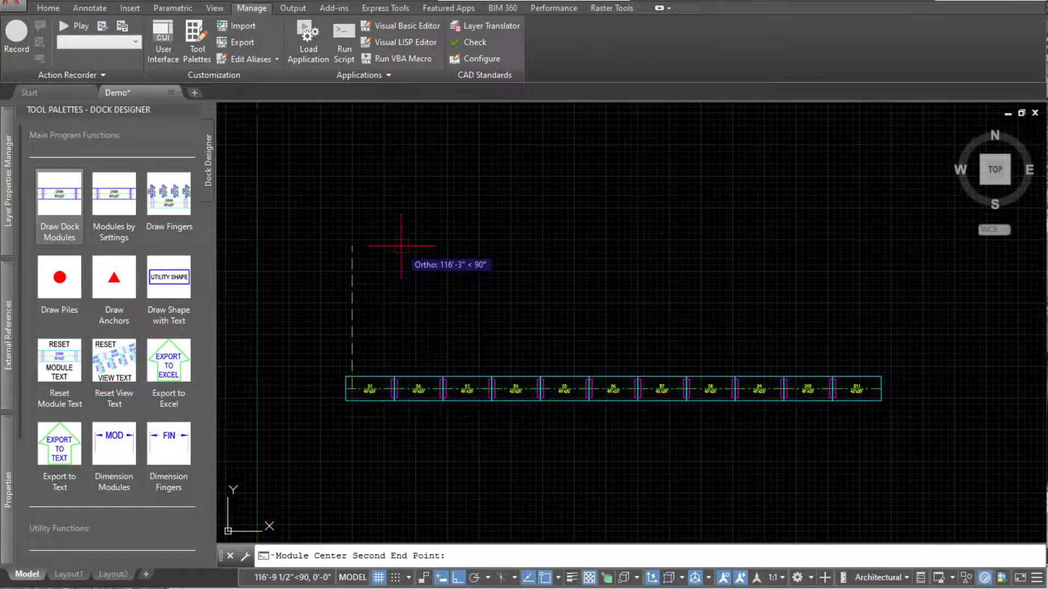
pyautogui.write('160')
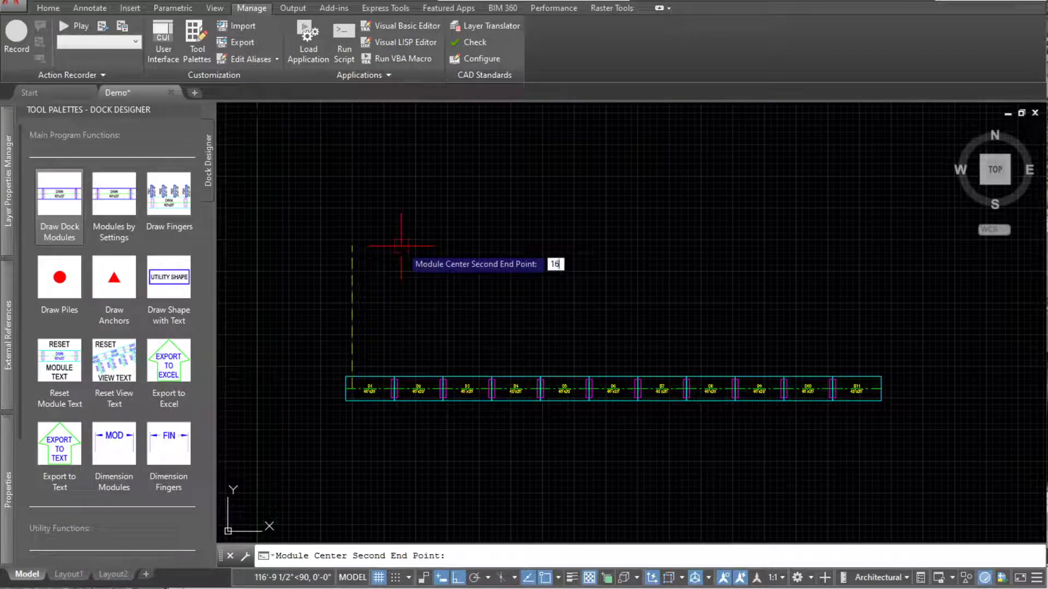
pyautogui.press('Return')
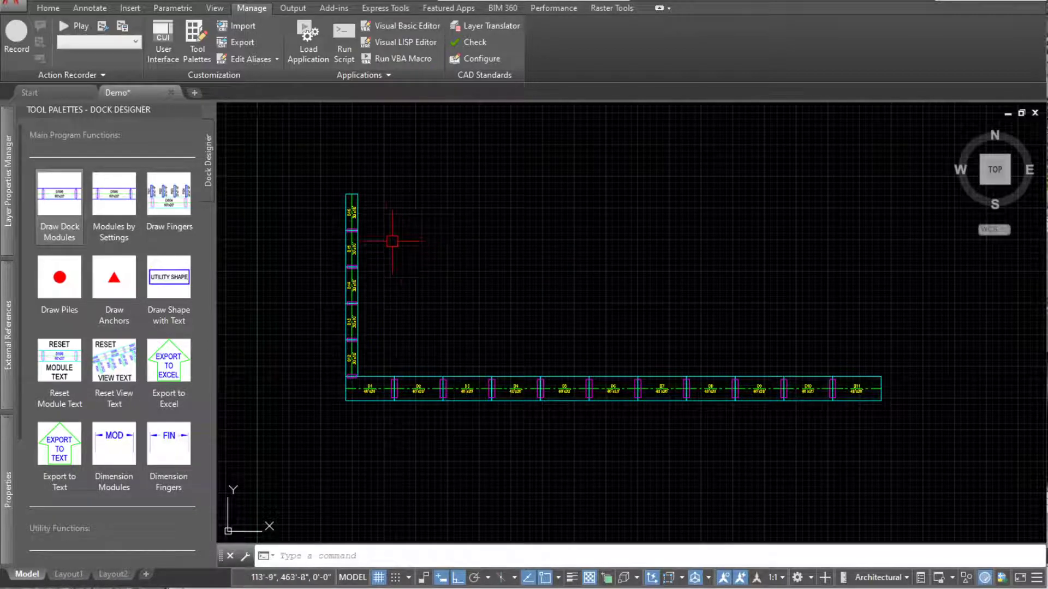
pyautogui.scroll(4, 382, 226)
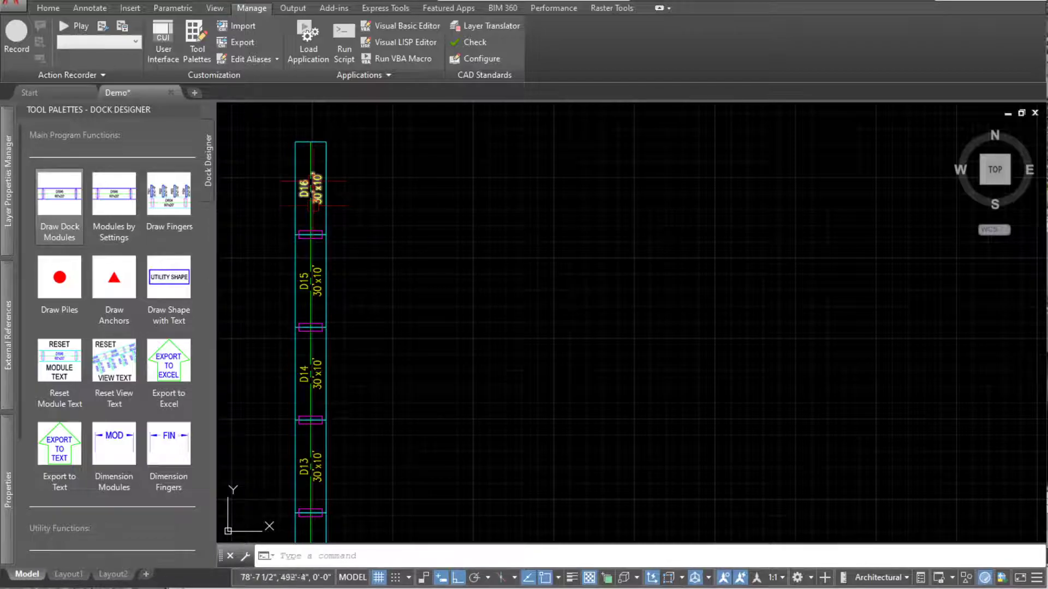
pyautogui.scroll(-4, 389, 178)
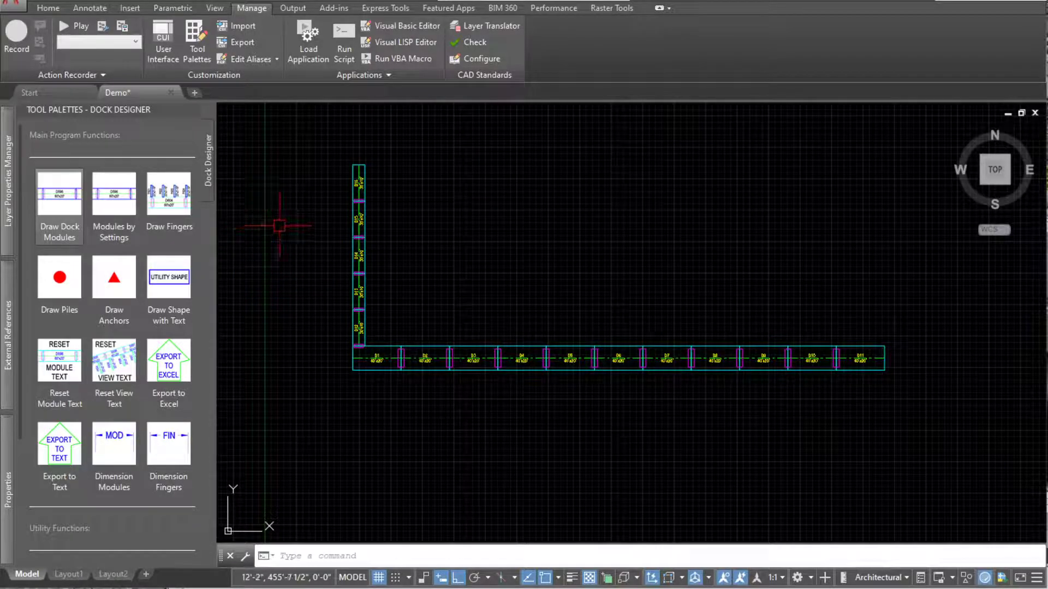
# With the same module settings, place a matching 160' vertical run upward from the centre line at the main dock's right end
pyautogui.click(108, 189)
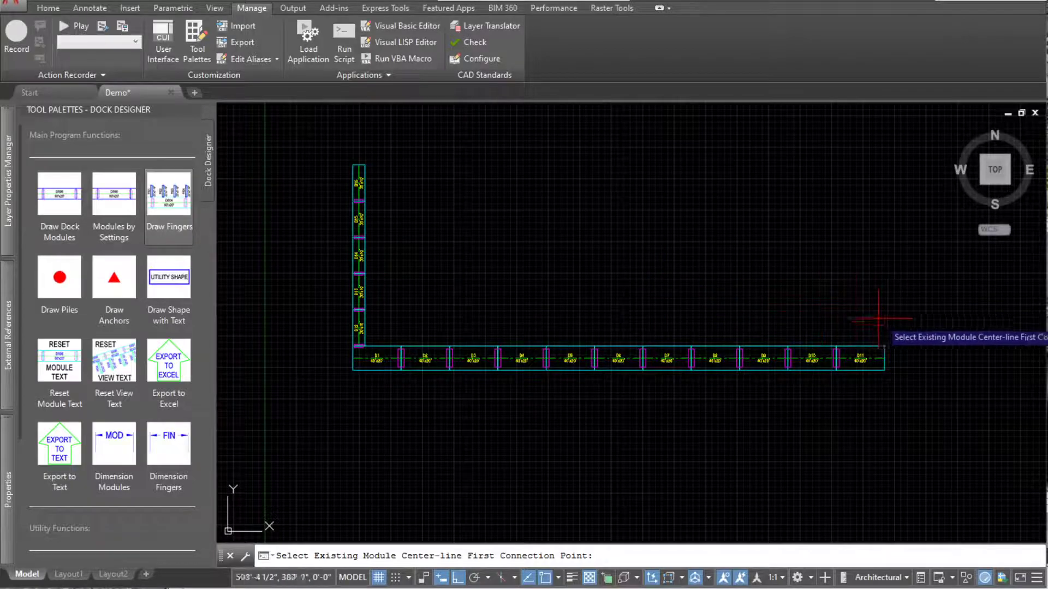
pyautogui.click(879, 358)
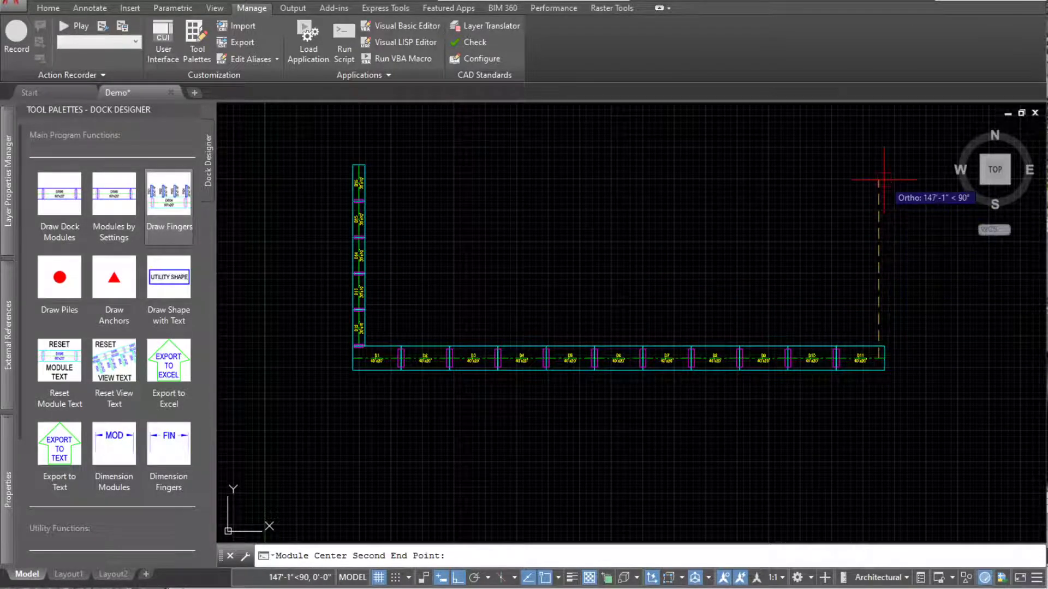
pyautogui.write('16')
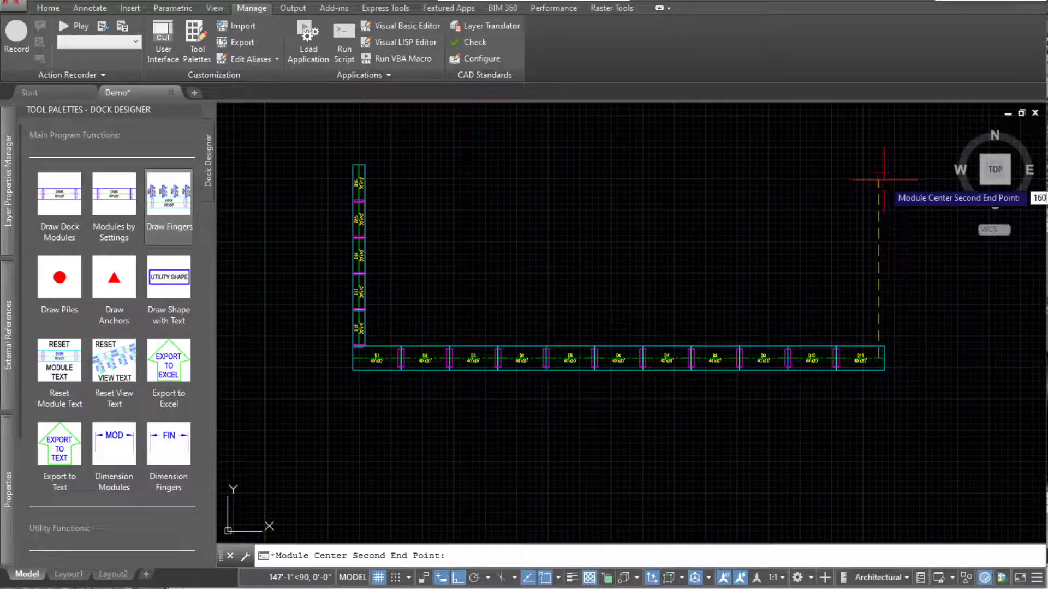
pyautogui.write('0')
pyautogui.press('Return')
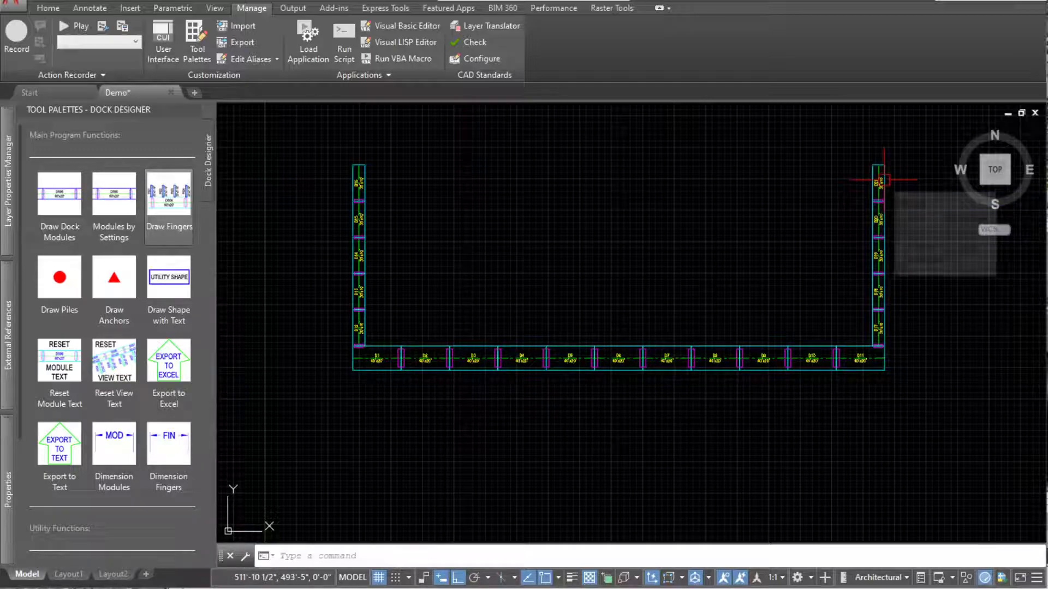
pyautogui.scroll(-3, 685, 202)
pyautogui.scroll(3, 662, 182)
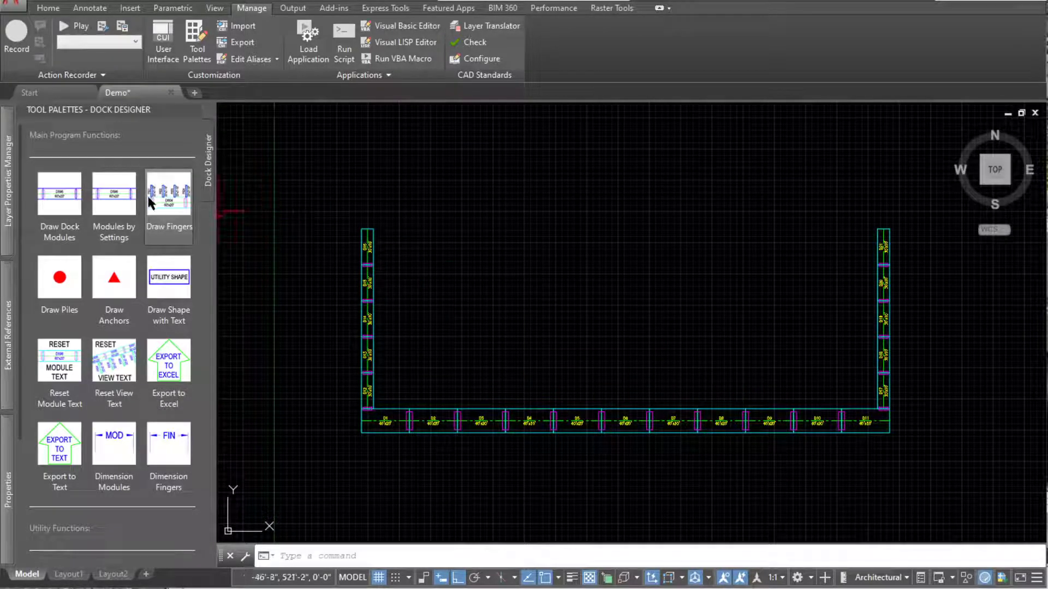
# Set the first end to Connect and place a vertical run of modules about 219' long upward from the main dock's fourth module
pyautogui.click(61, 188)
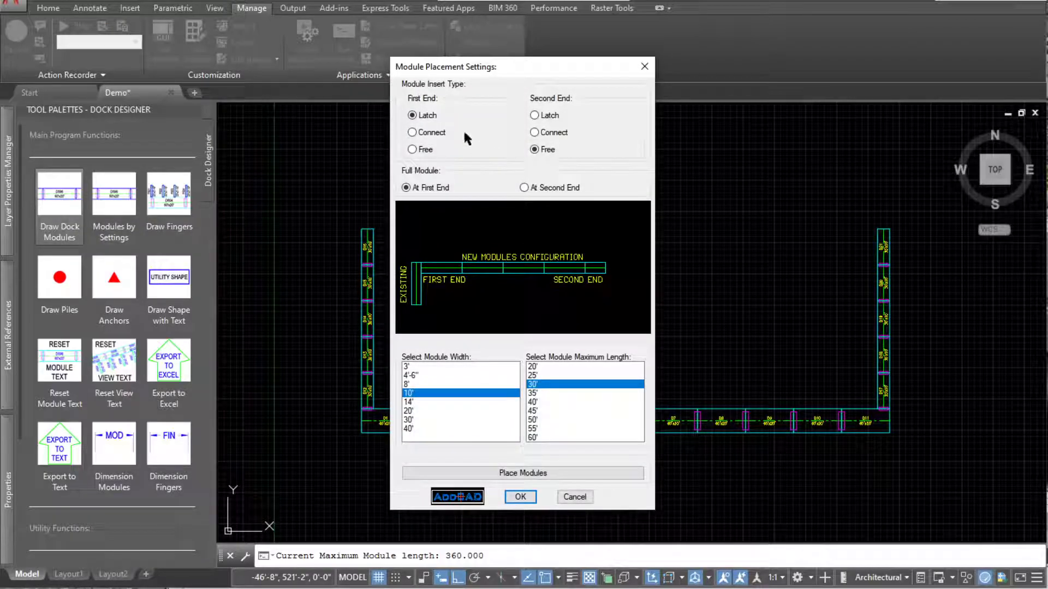
pyautogui.click(411, 129)
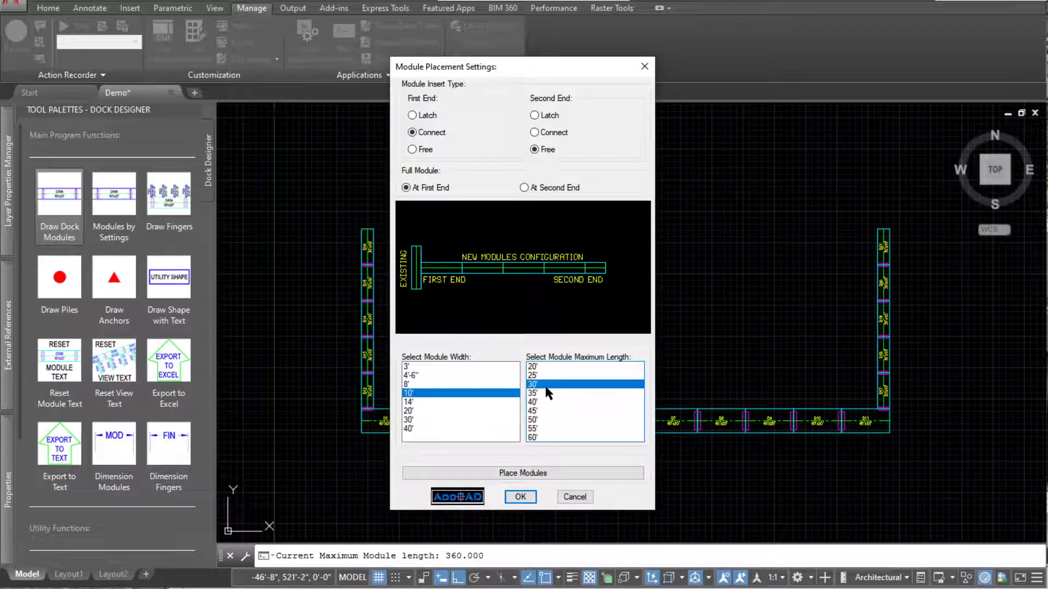
pyautogui.click(514, 472)
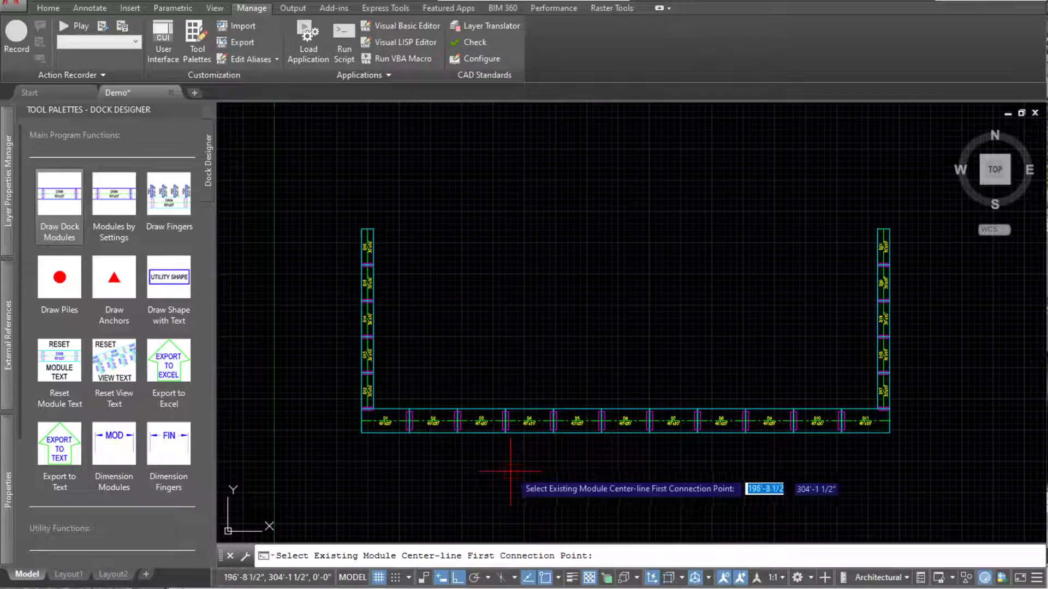
pyautogui.click(530, 421)
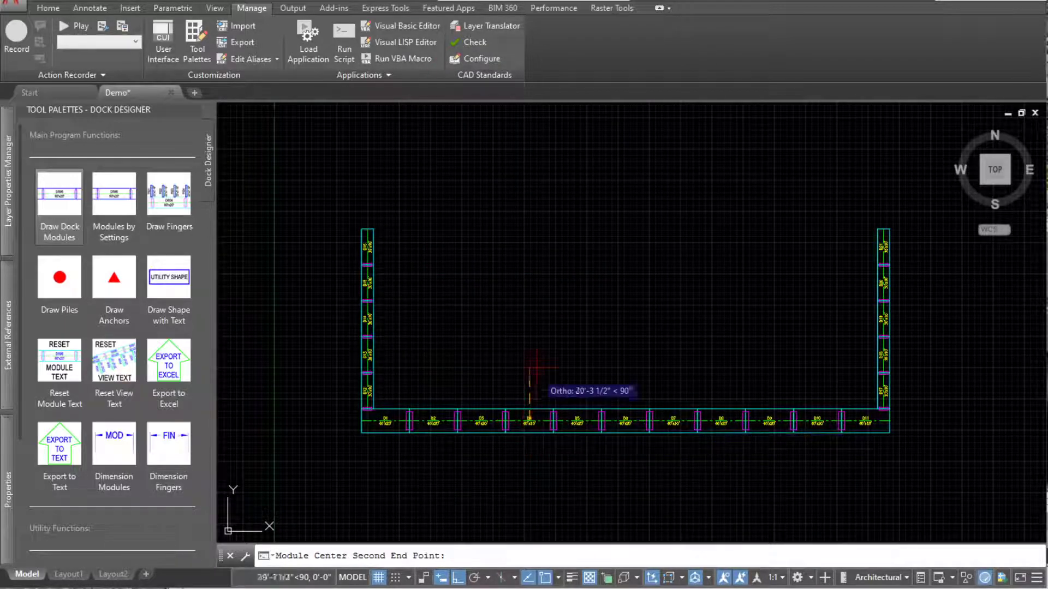
pyautogui.click(529, 163)
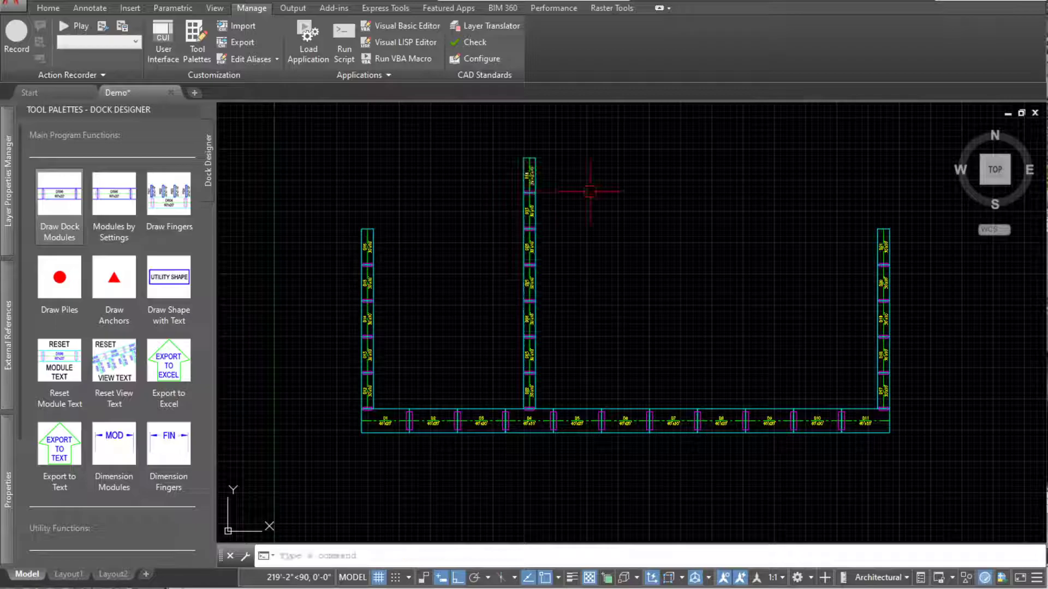
pyautogui.scroll(6, 540, 169)
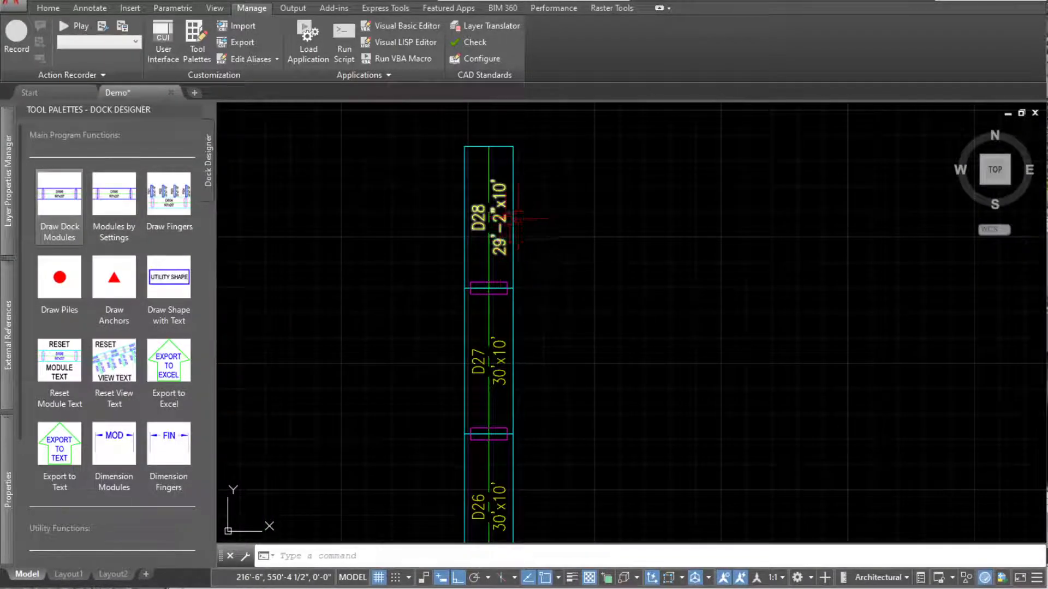
pyautogui.scroll(-6, 540, 188)
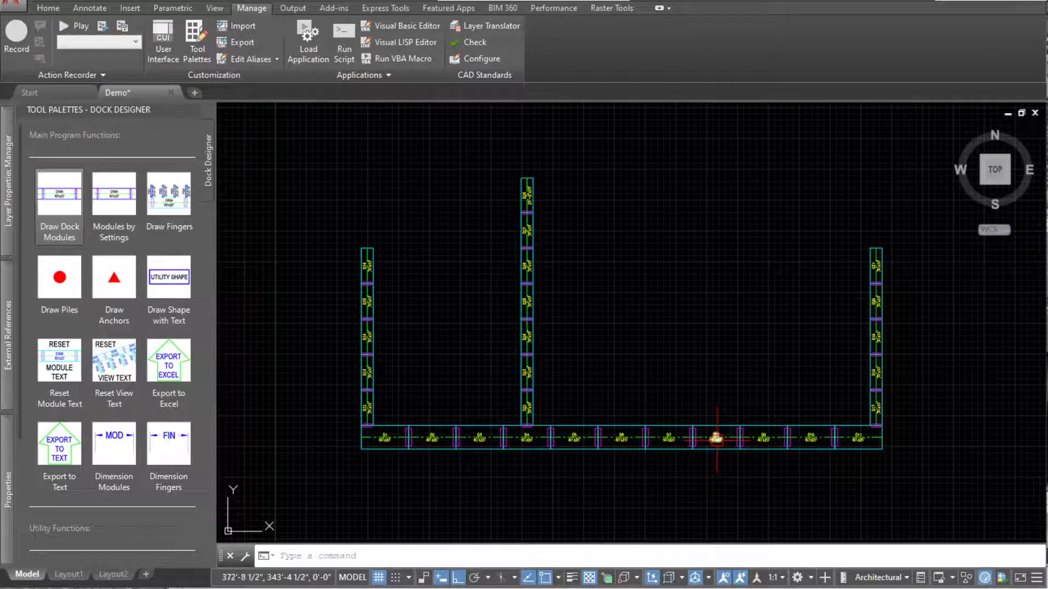
# With the same settings, place a vertical run upward from the main dock's eighth module, ending level with the other inner run
pyautogui.click(114, 198)
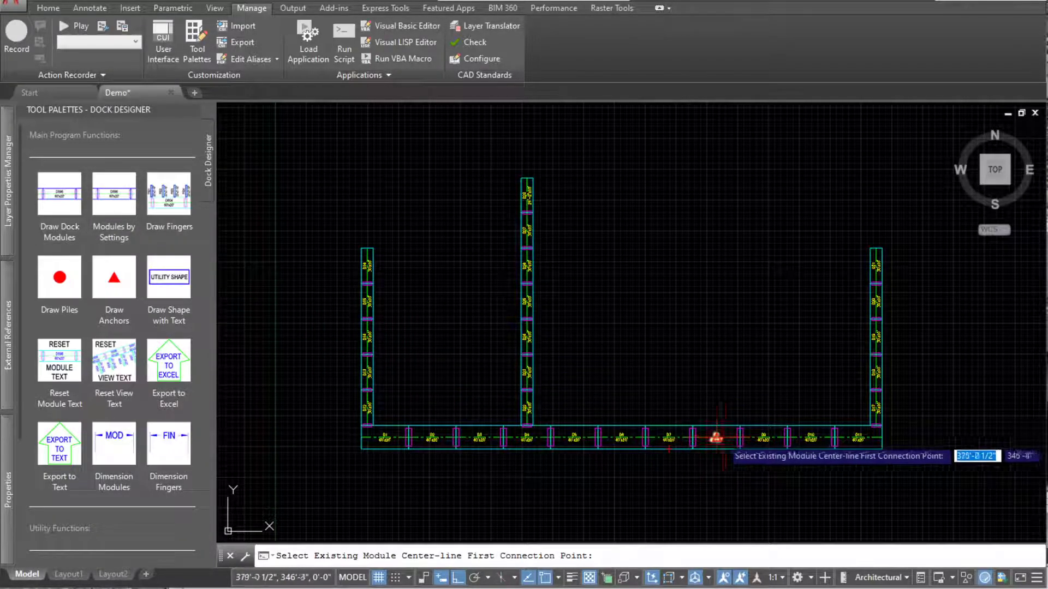
pyautogui.click(716, 437)
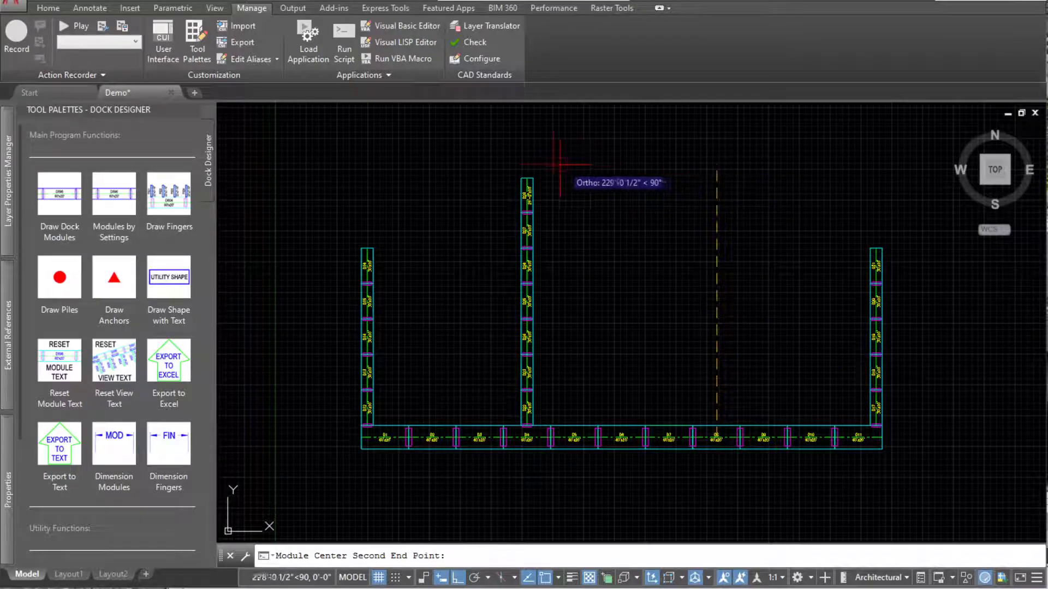
pyautogui.click(604, 180)
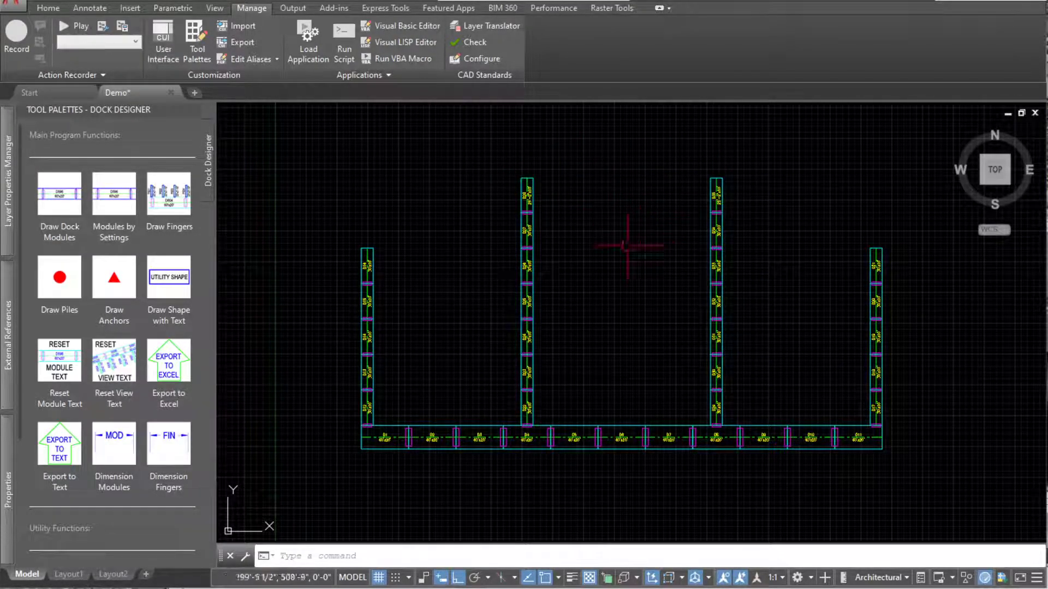
pyautogui.scroll(-1, 600, 240)
pyautogui.scroll(1, 625, 191)
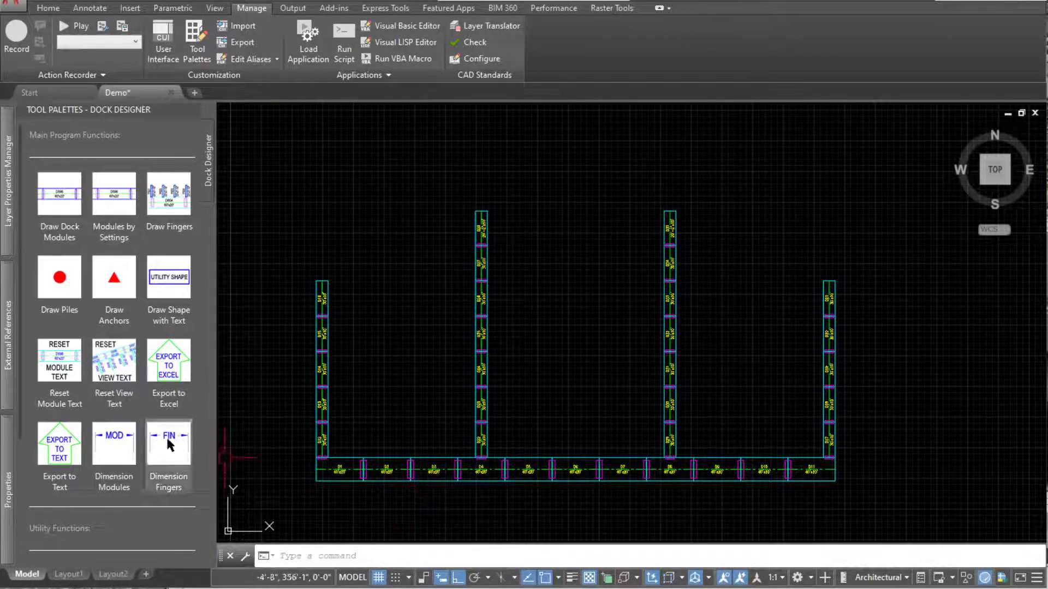
# Start a Draw Fingers placement with 2'-10" wide, 28' long fingers and a 24' target spacing
pyautogui.press('alt')
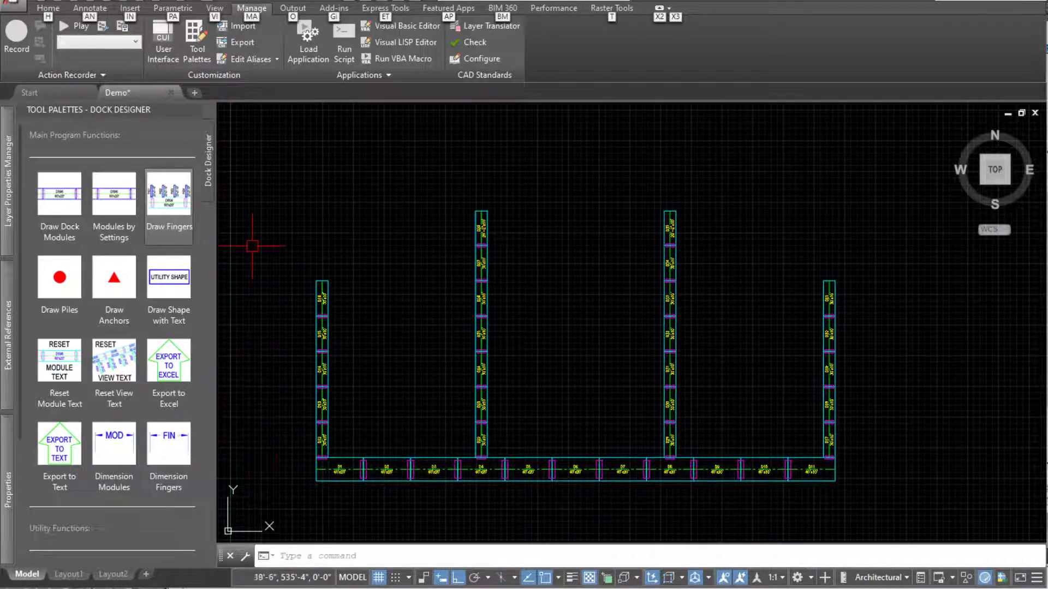
pyautogui.click(174, 194)
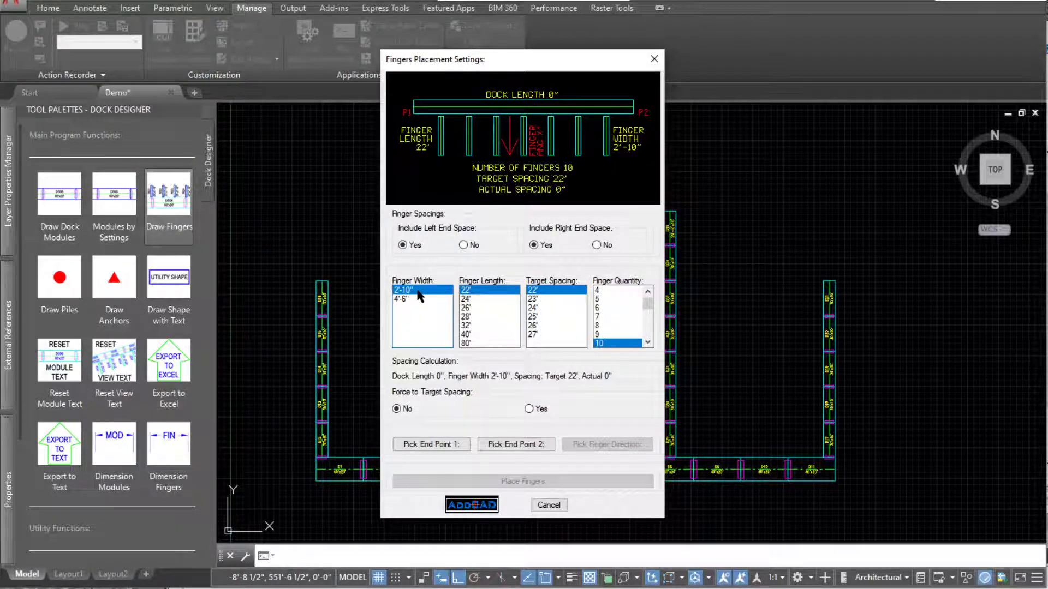
pyautogui.click(469, 316)
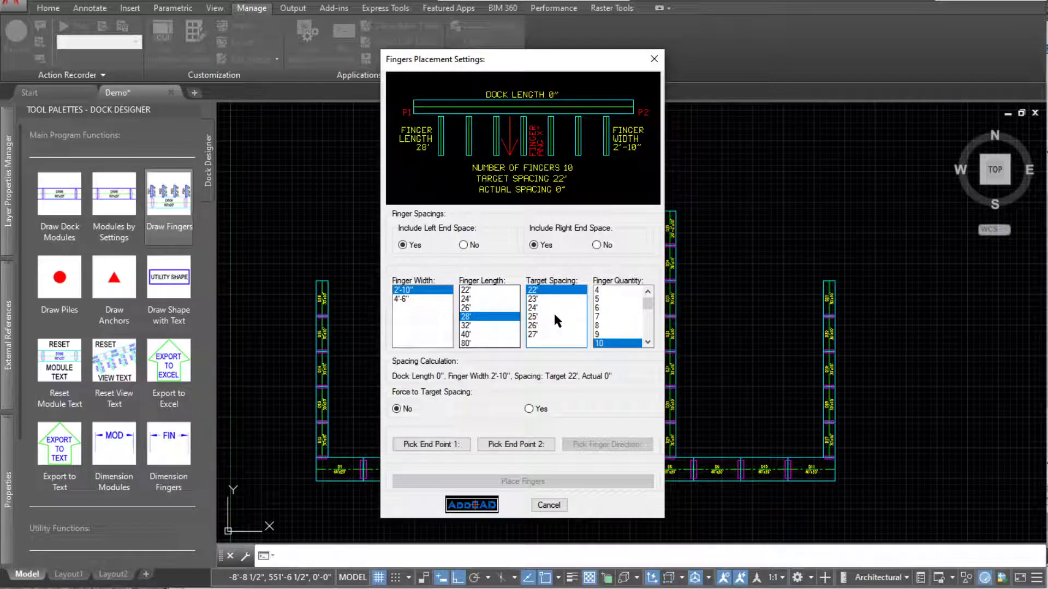
pyautogui.click(540, 307)
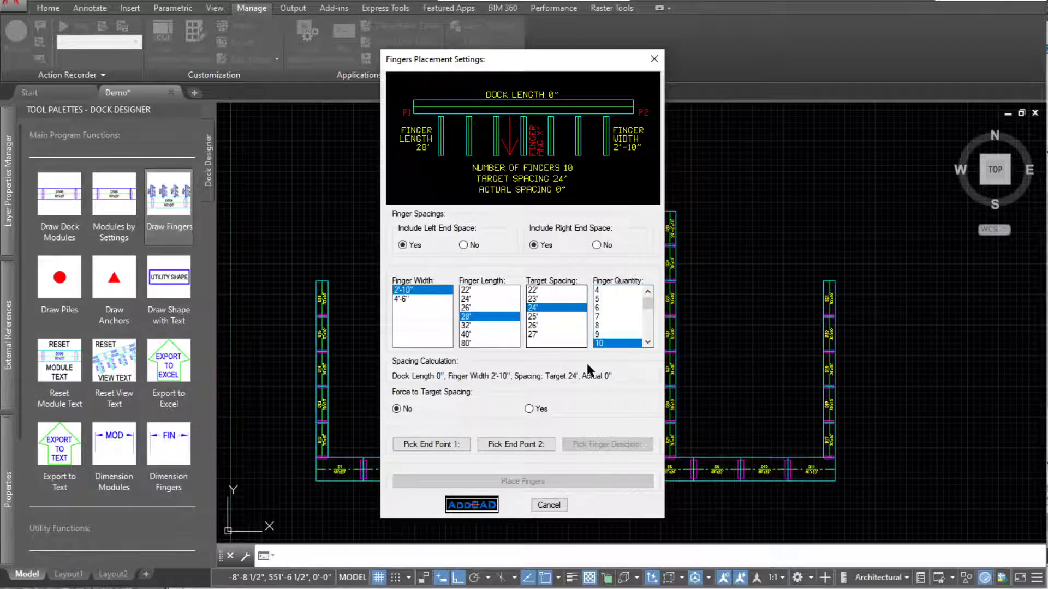
# Define the finger edge from the far left run's upper outer corner to the main dock's lower left corner, with fingers pointing left
pyautogui.click(431, 444)
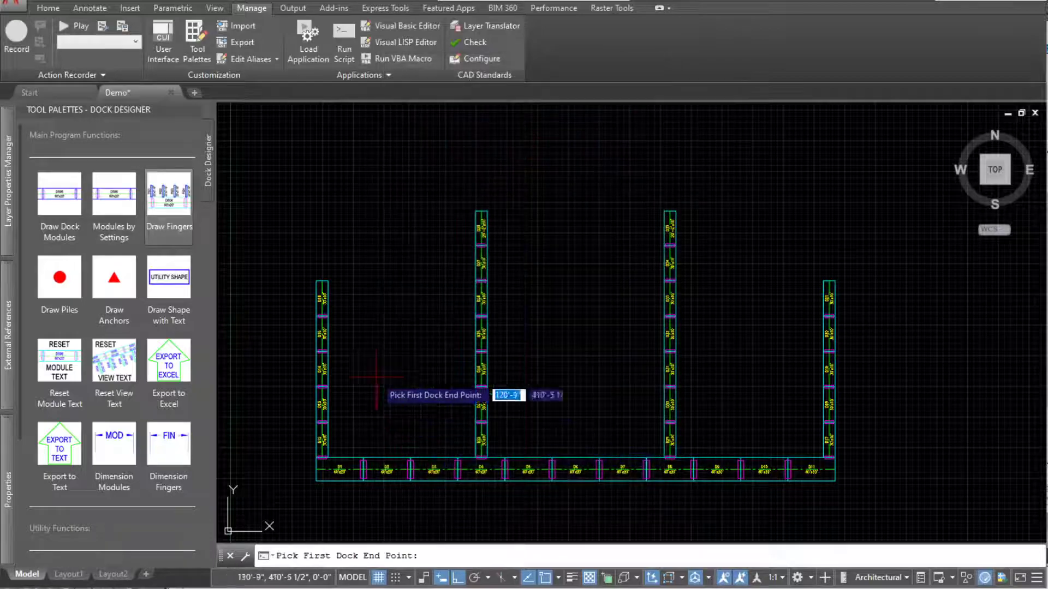
pyautogui.click(317, 282)
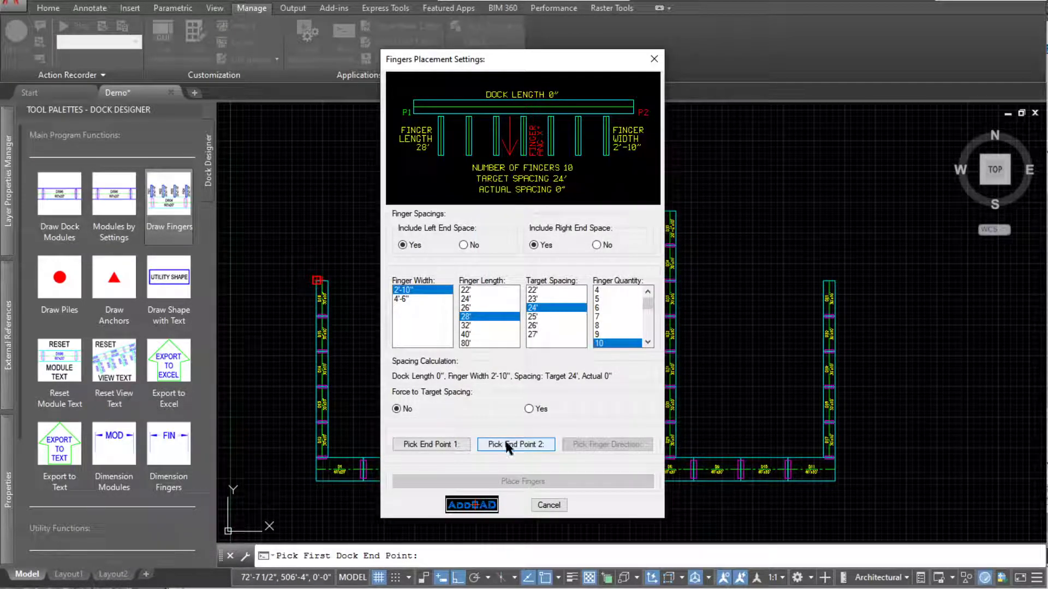
pyautogui.click(507, 444)
pyautogui.click(316, 481)
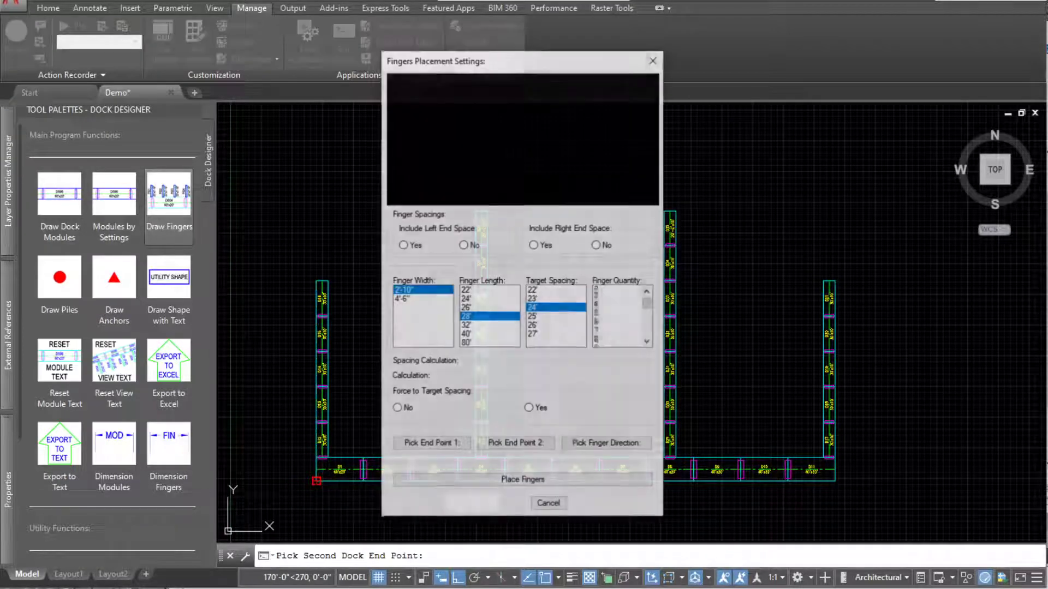
pyautogui.click(584, 442)
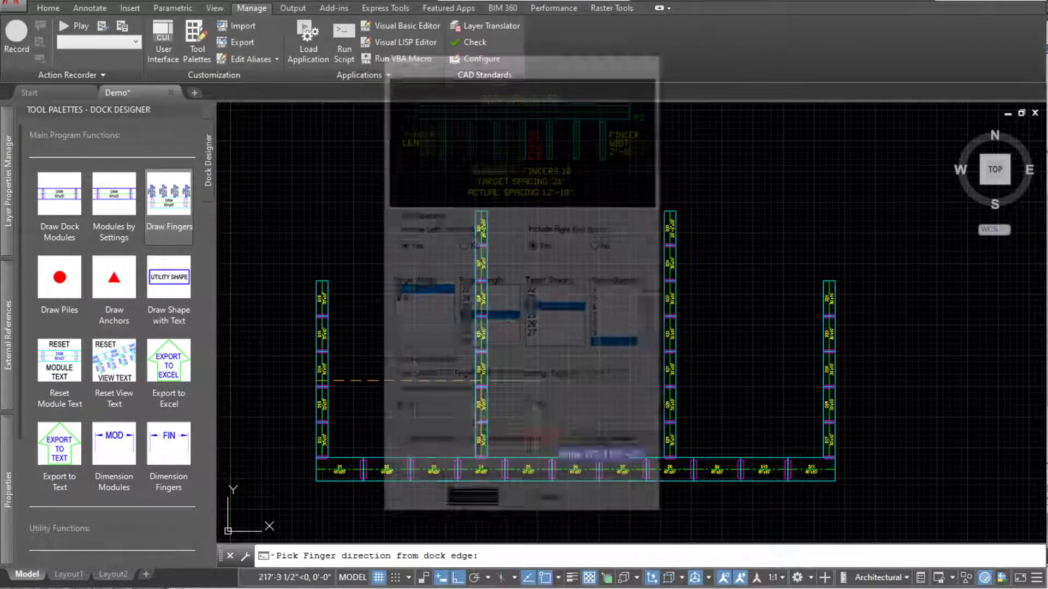
pyautogui.click(267, 380)
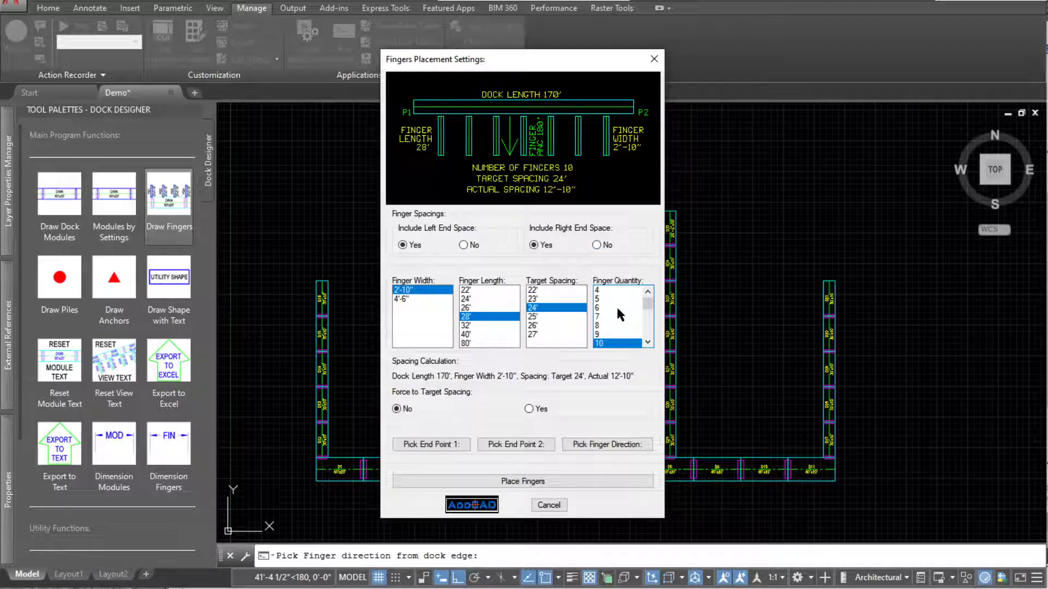
# Exclude both the left and right end spaces, set the finger quantity to 7, and place the fingers
pyautogui.click(604, 316)
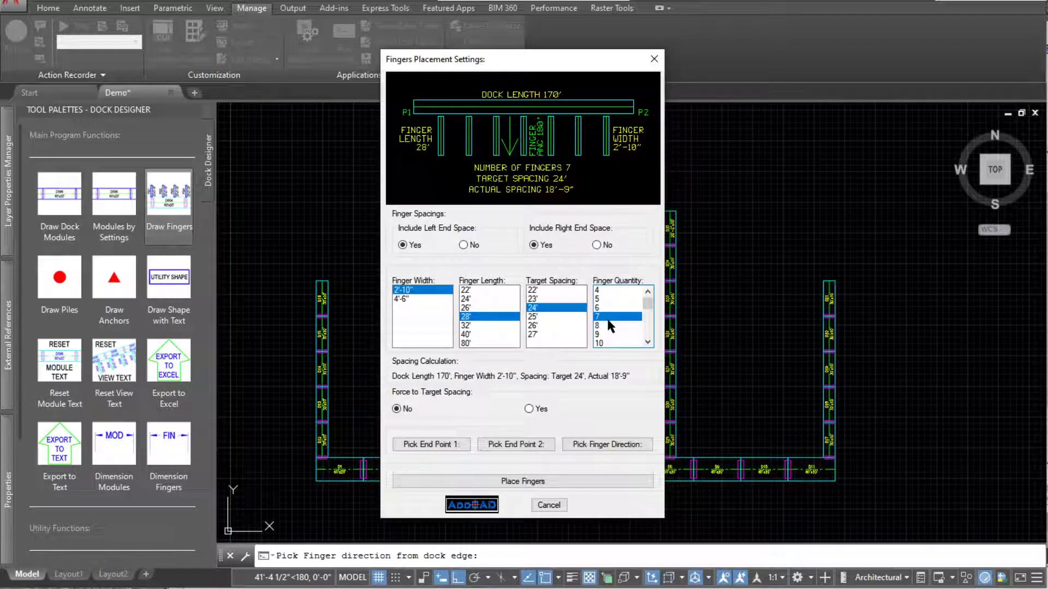
pyautogui.click(603, 309)
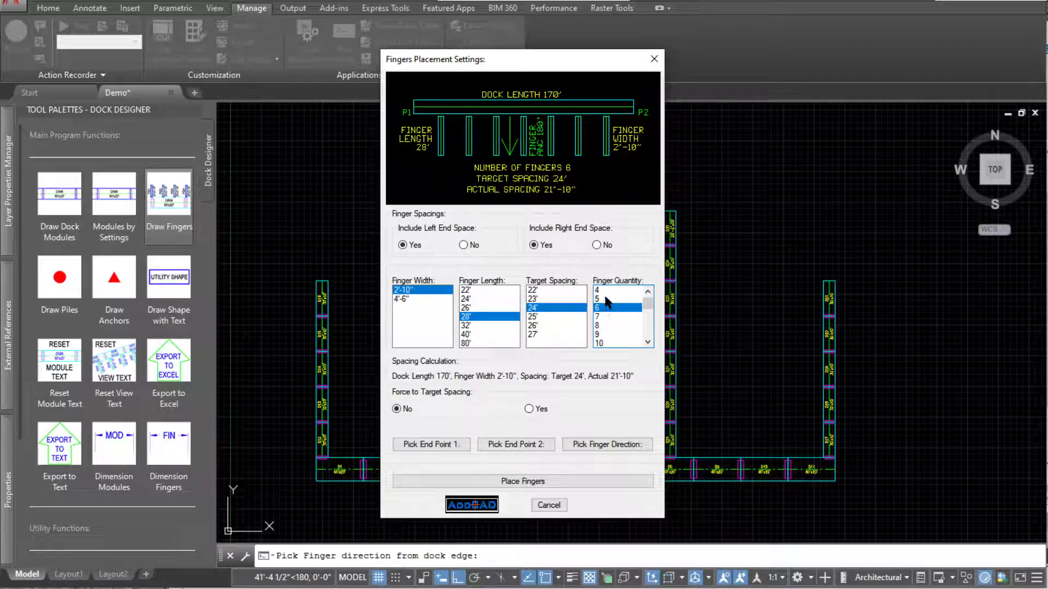
pyautogui.click(607, 300)
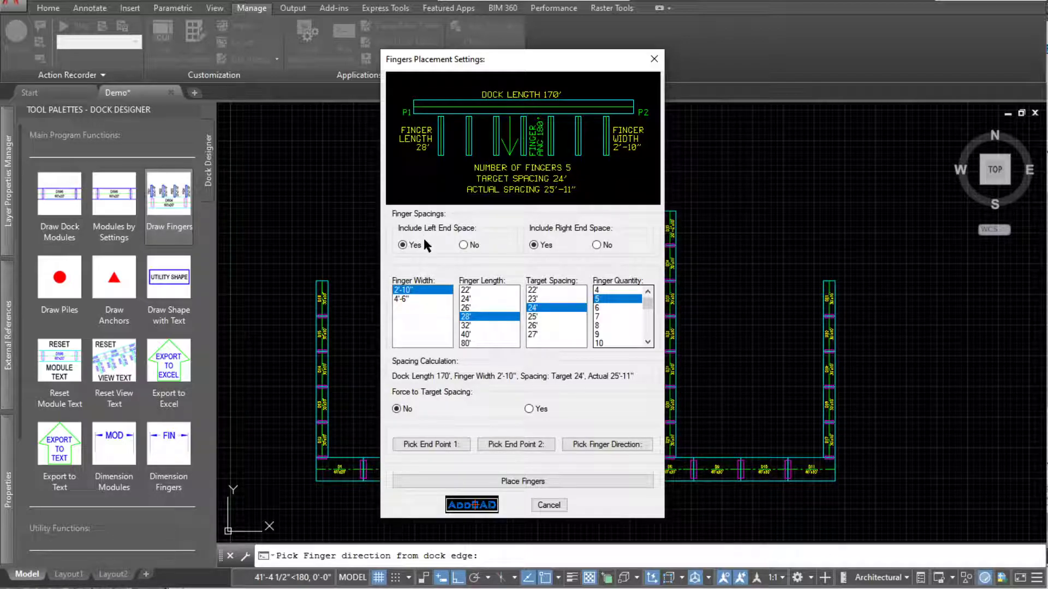
pyautogui.click(461, 244)
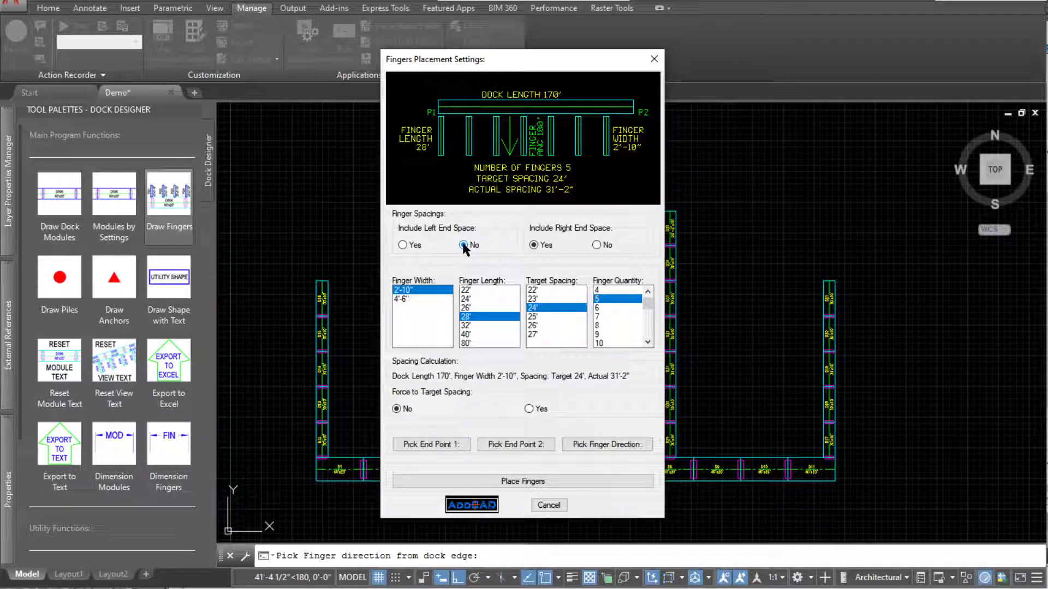
pyautogui.click(598, 246)
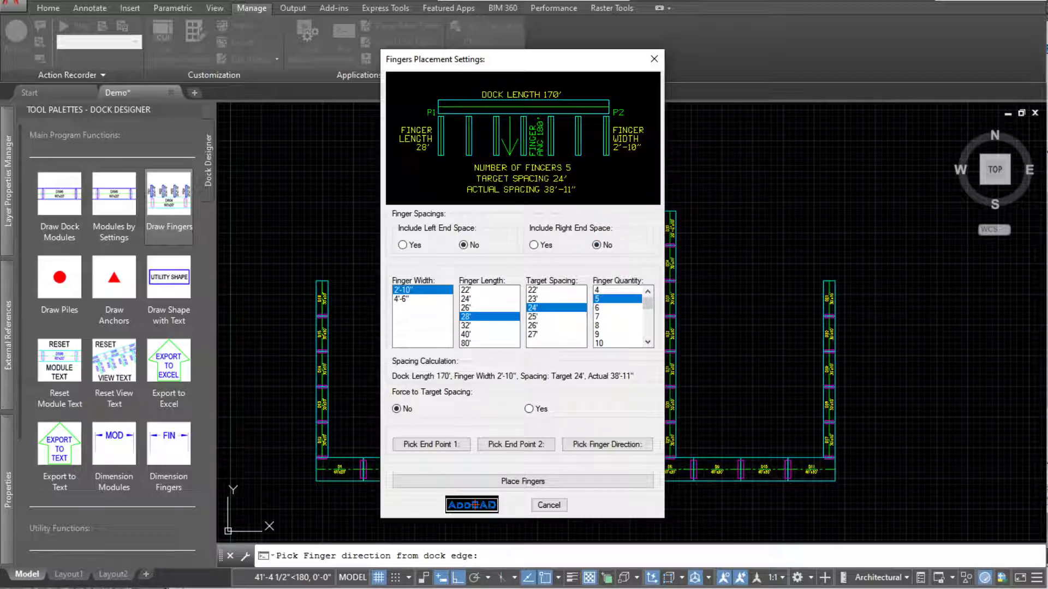
pyautogui.click(603, 306)
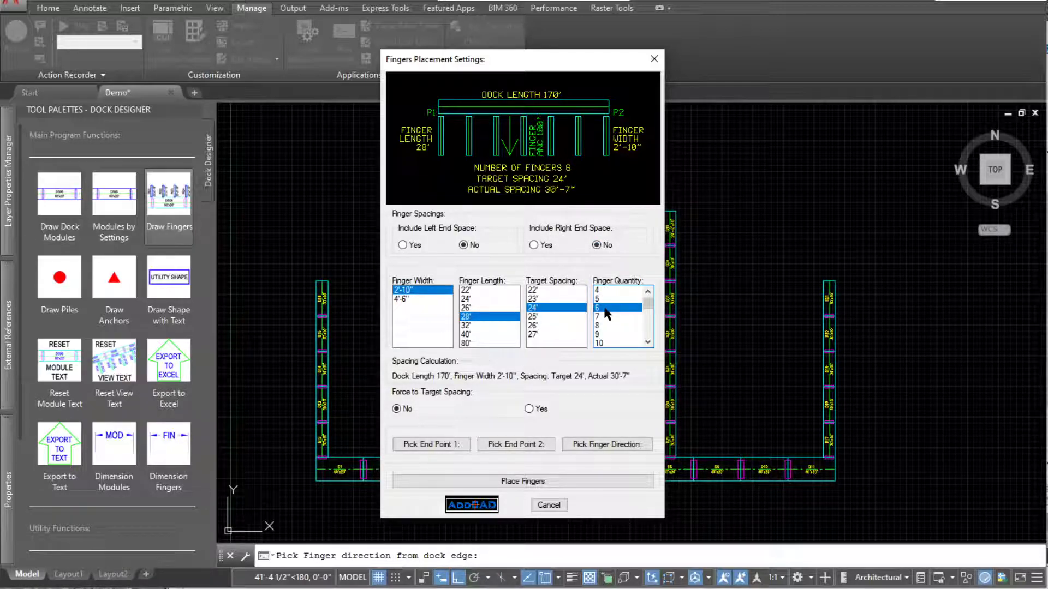
pyautogui.click(604, 316)
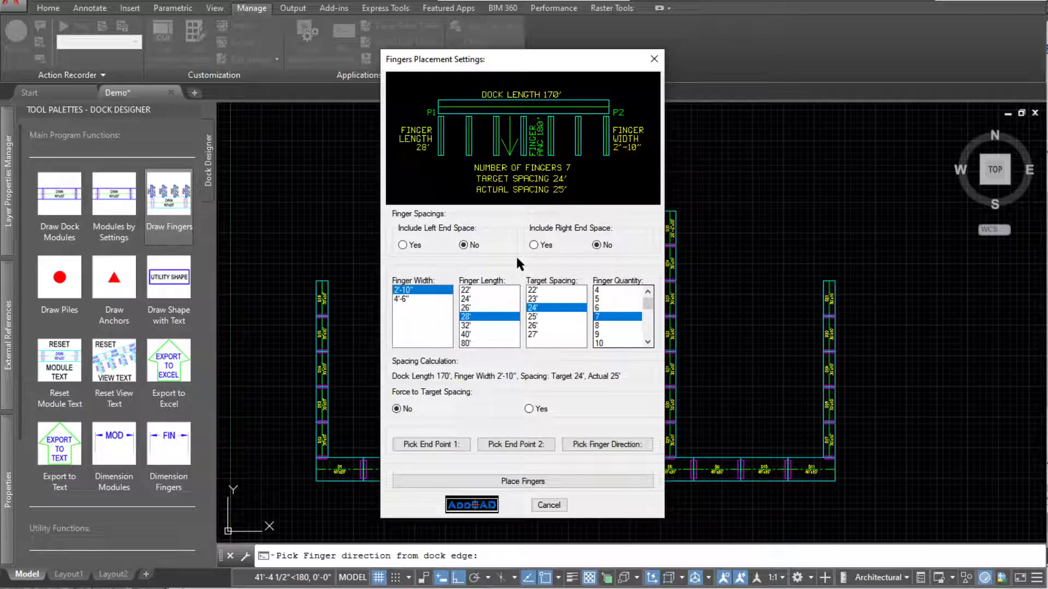
pyautogui.click(506, 482)
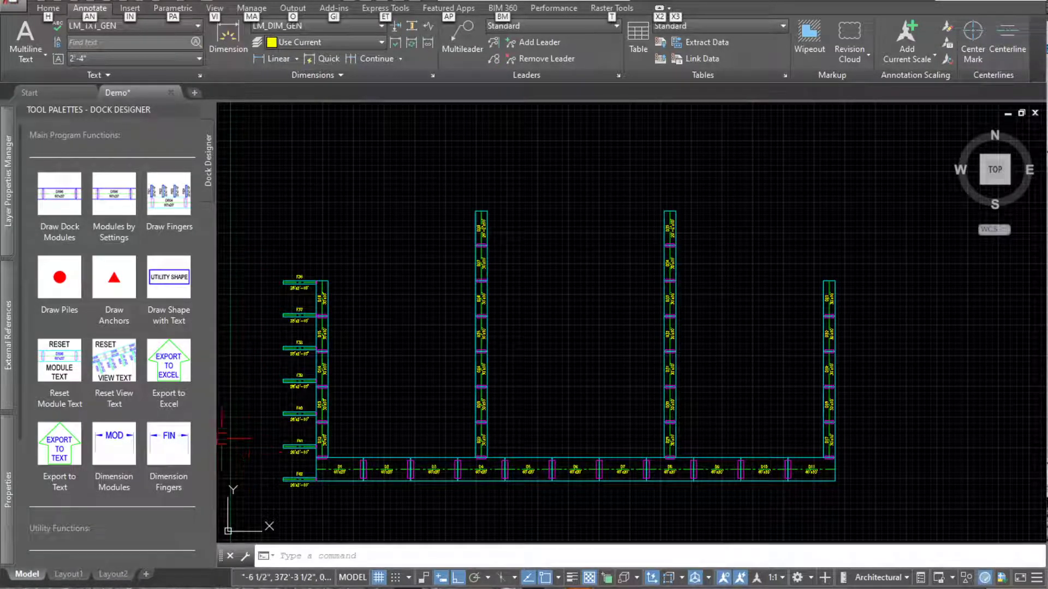
# Dimension all the fingers on the far left run, placing the dimension line just outside their free ends
pyautogui.click(165, 443)
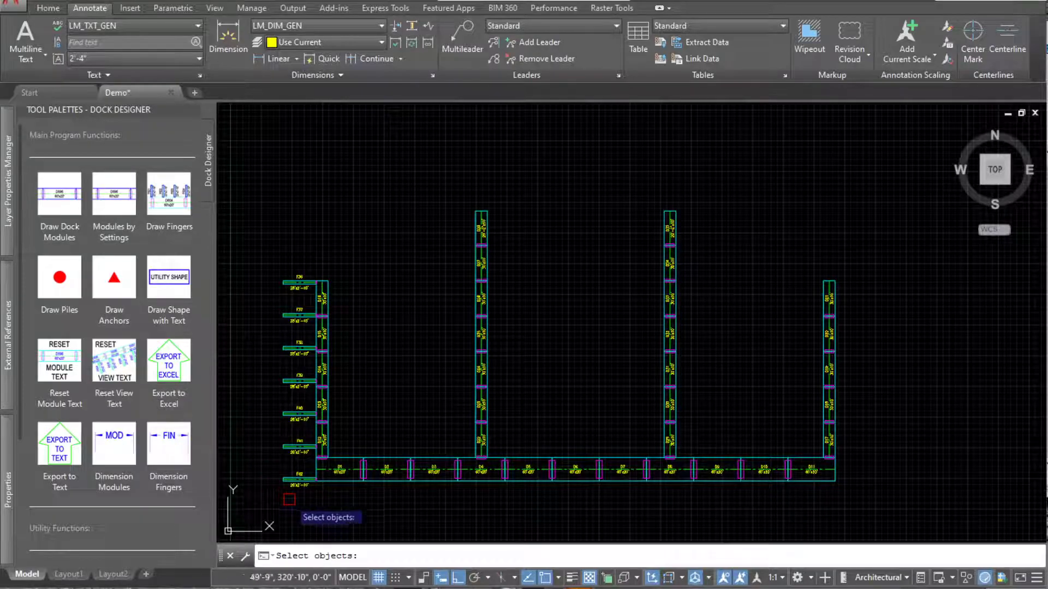
pyautogui.click(299, 483)
pyautogui.click(251, 216)
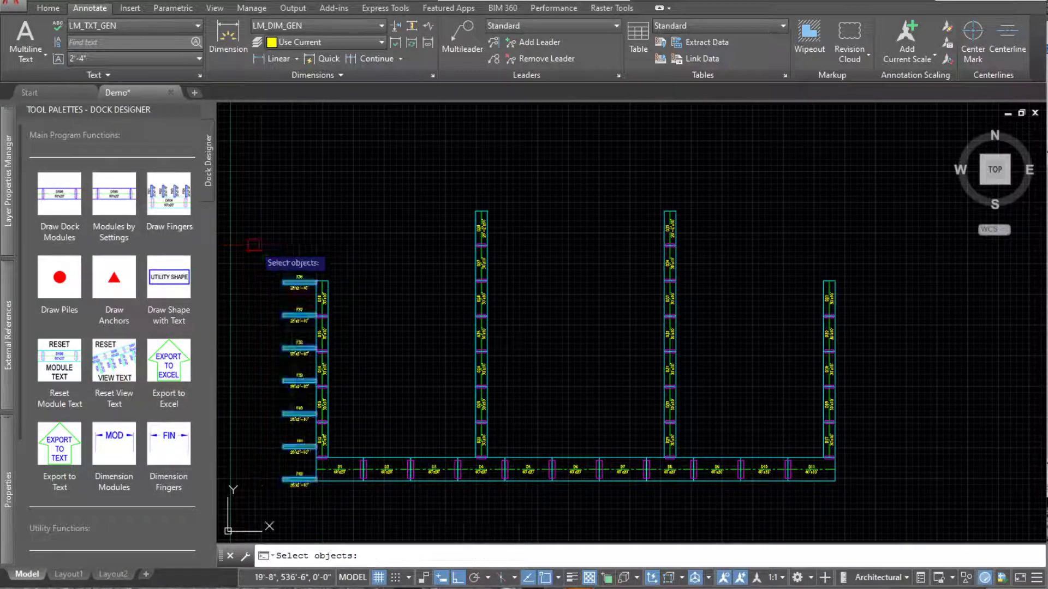
pyautogui.press('Return')
pyautogui.click(258, 299)
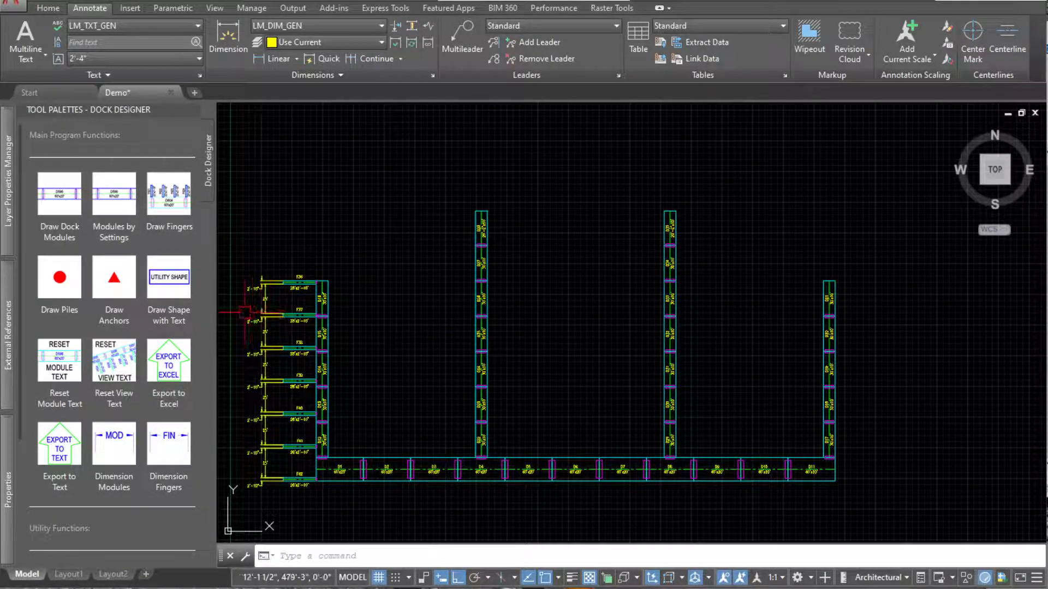
# Examine the finger widths and spacings dimensioned along the far left run, from its upper end down to the main dock
pyautogui.scroll(4, 240, 303)
pyautogui.scroll(2, 238, 306)
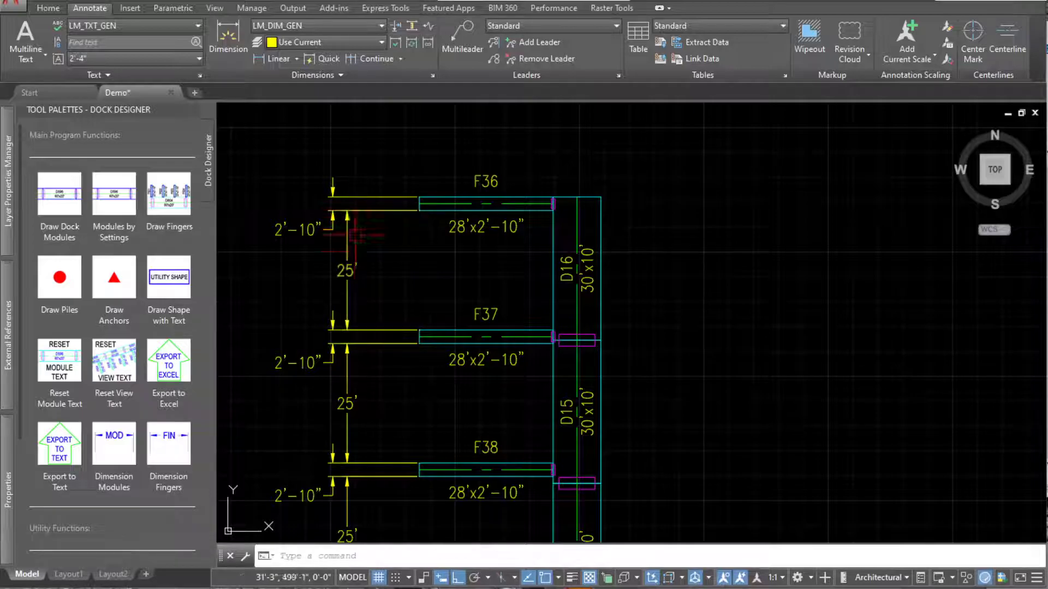
pyautogui.scroll(-4, 344, 218)
pyautogui.moveTo(361, 341); pyautogui.dragTo(366, 194, button='middle')
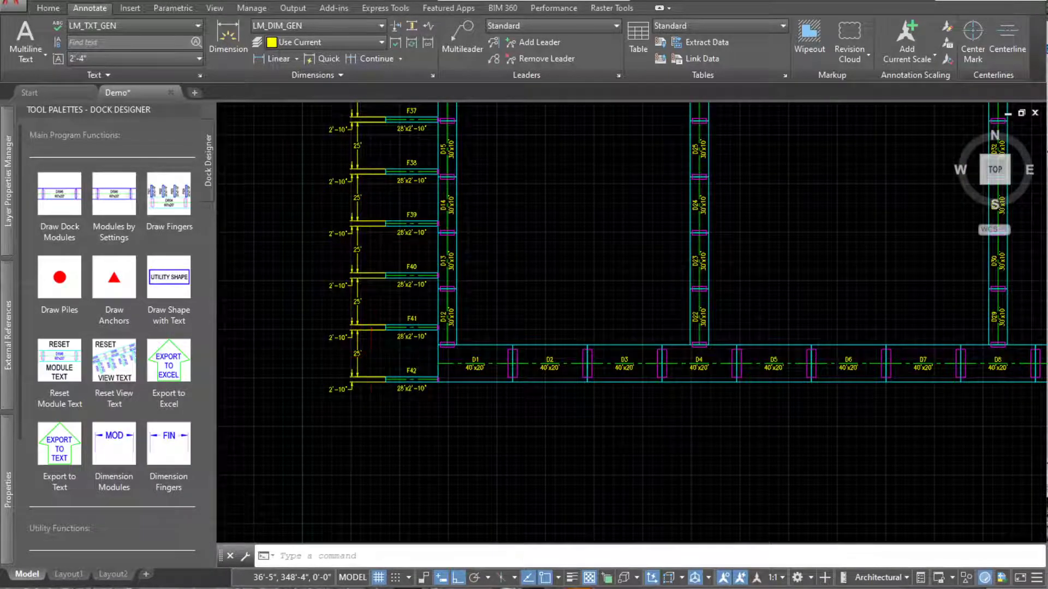
pyautogui.scroll(-4, 374, 360)
pyautogui.scroll(4, 439, 279)
pyautogui.press('alt')
pyautogui.scroll(-2, 437, 280)
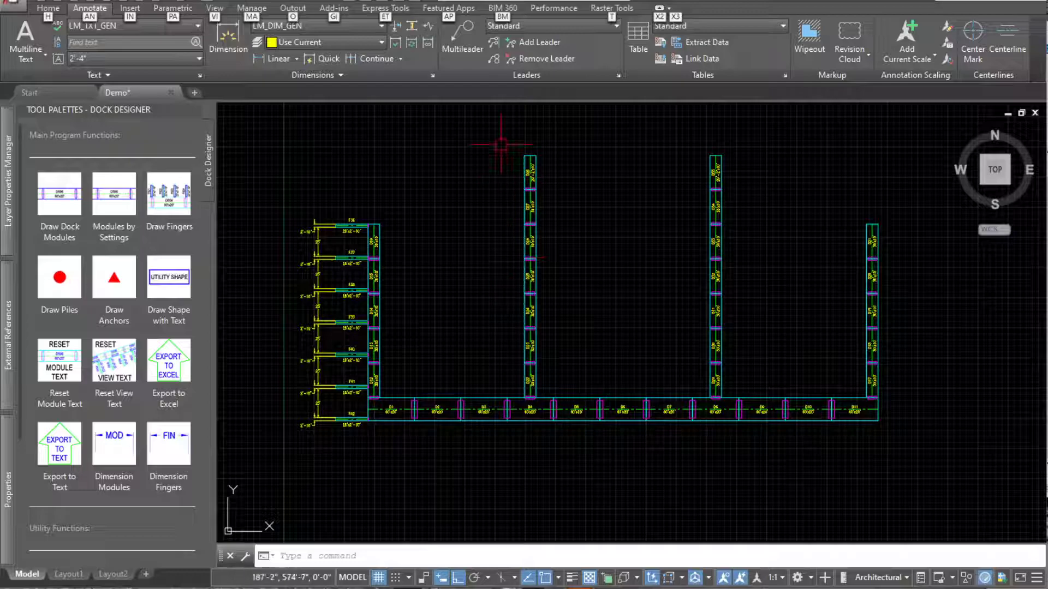
# Set up 24' long fingers pointing left along the left inner run's left edge, from its upper end to the main dock
pyautogui.click(171, 220)
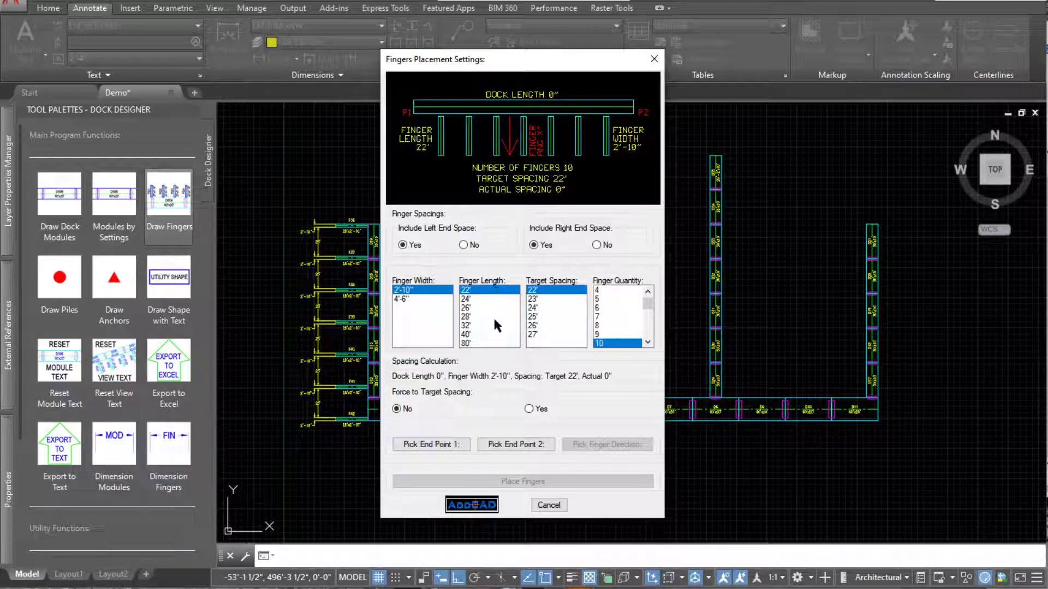
pyautogui.click(470, 298)
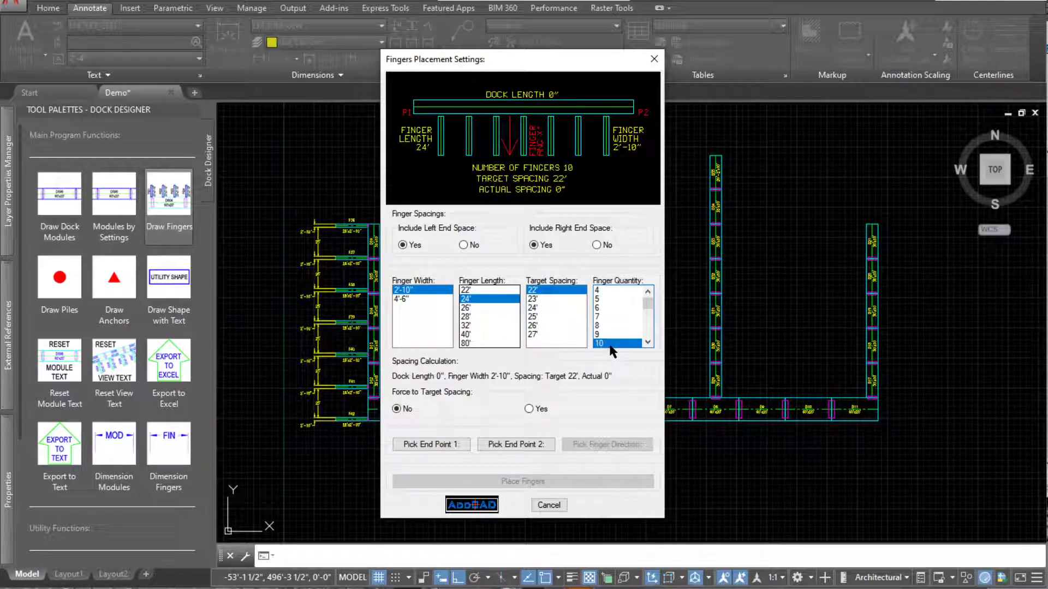
pyautogui.click(431, 445)
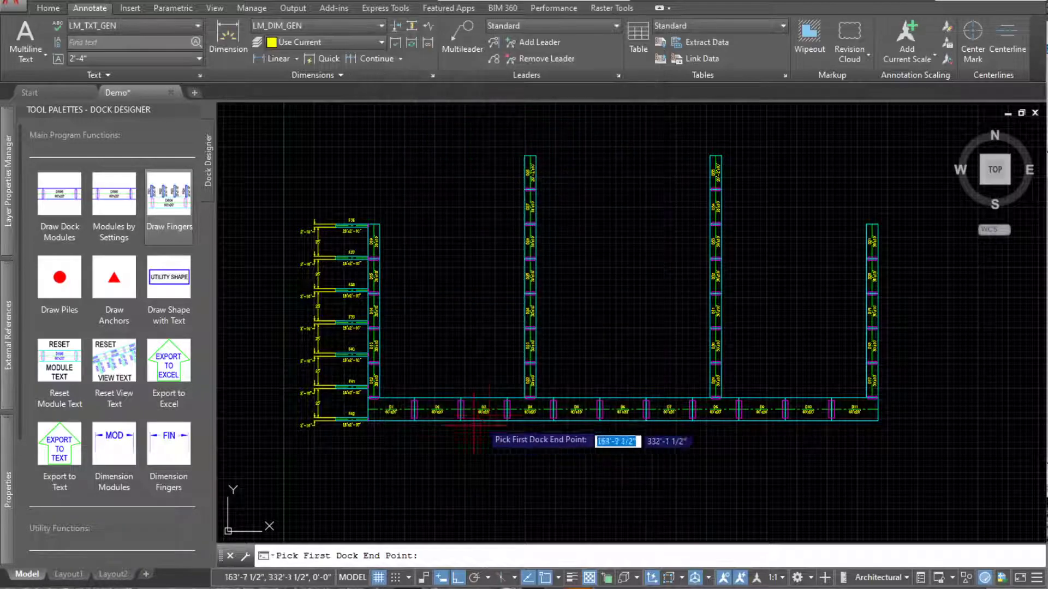
pyautogui.click(525, 155)
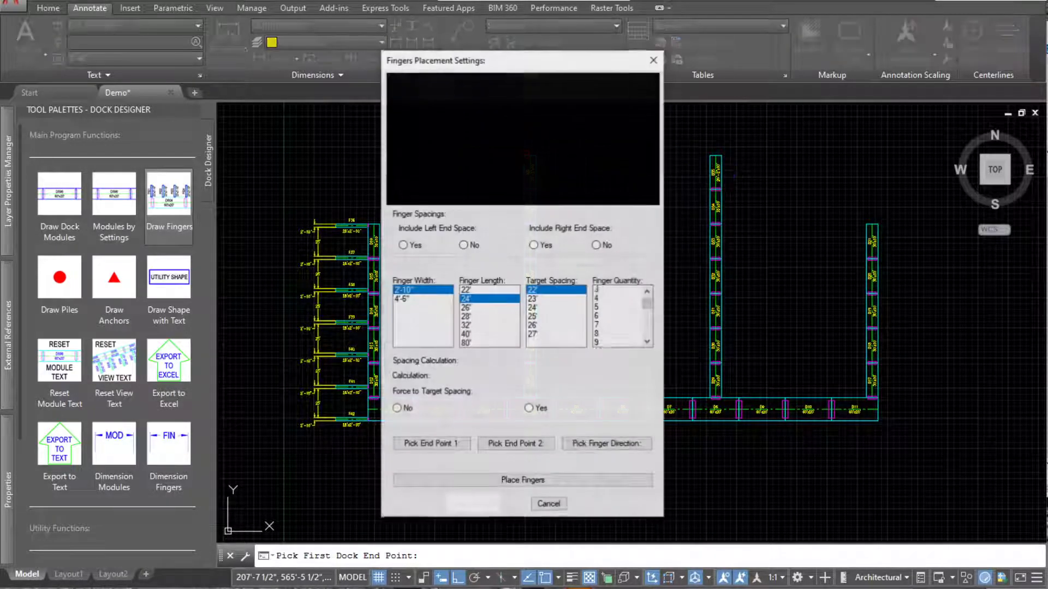
pyautogui.click(510, 444)
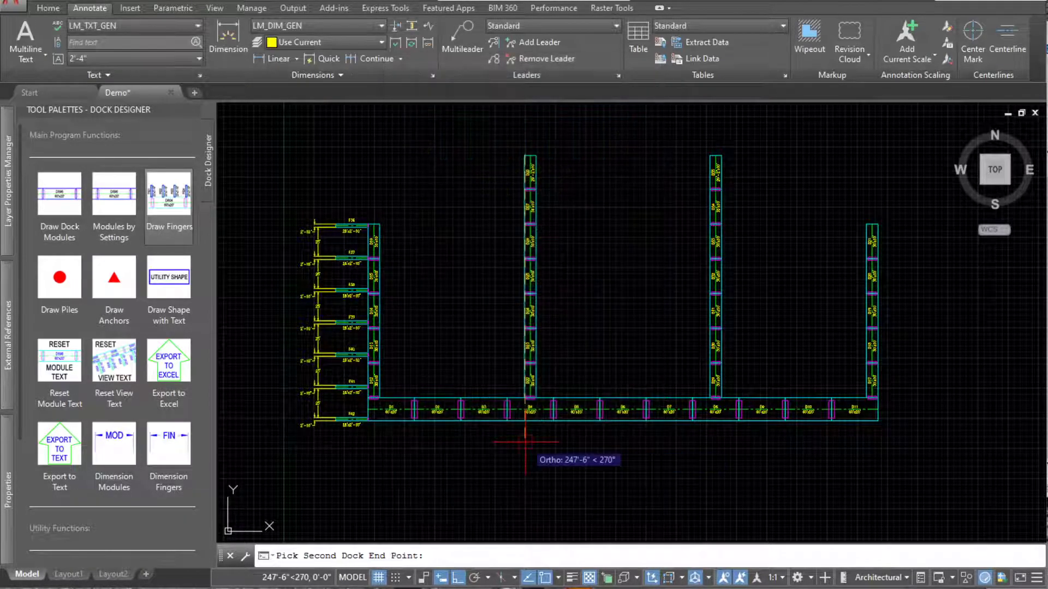
pyautogui.click(525, 398)
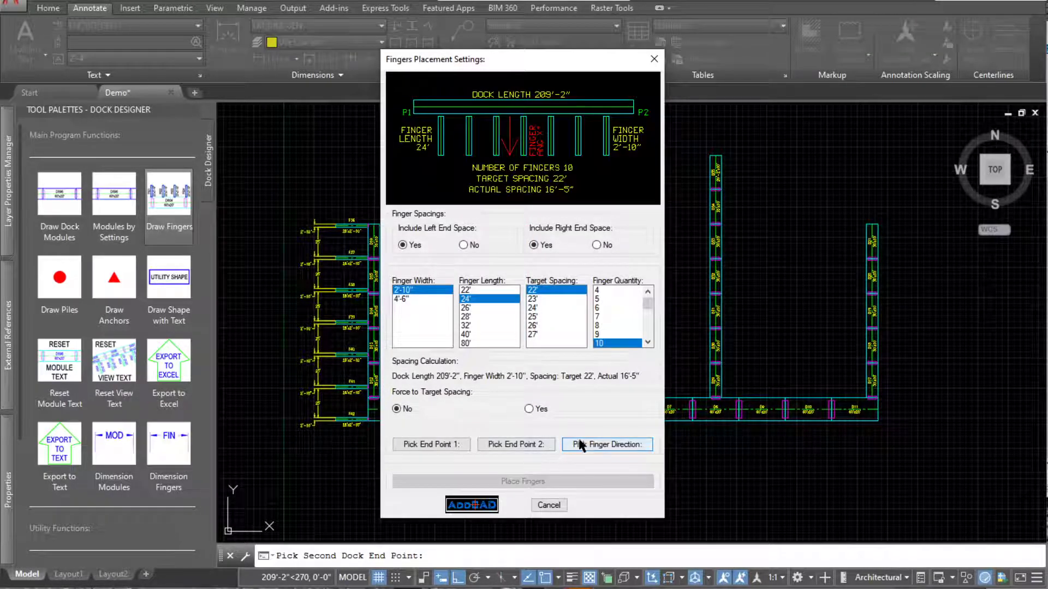
pyautogui.click(592, 443)
pyautogui.click(464, 277)
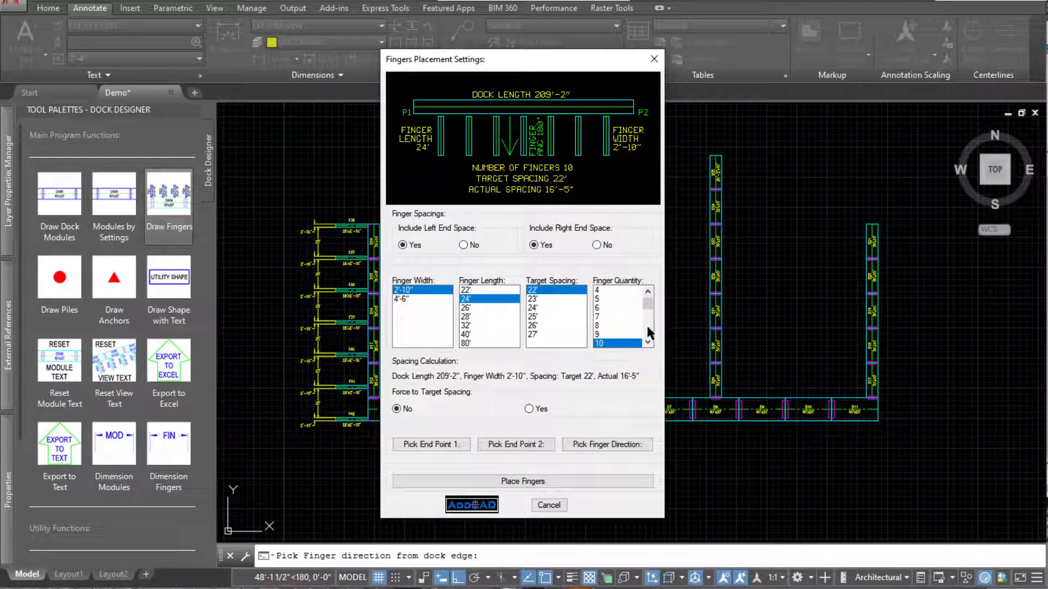
# Compare the actual finger spacing for quantities of 9, 8 and 7 with both end spaces included
pyautogui.click(601, 335)
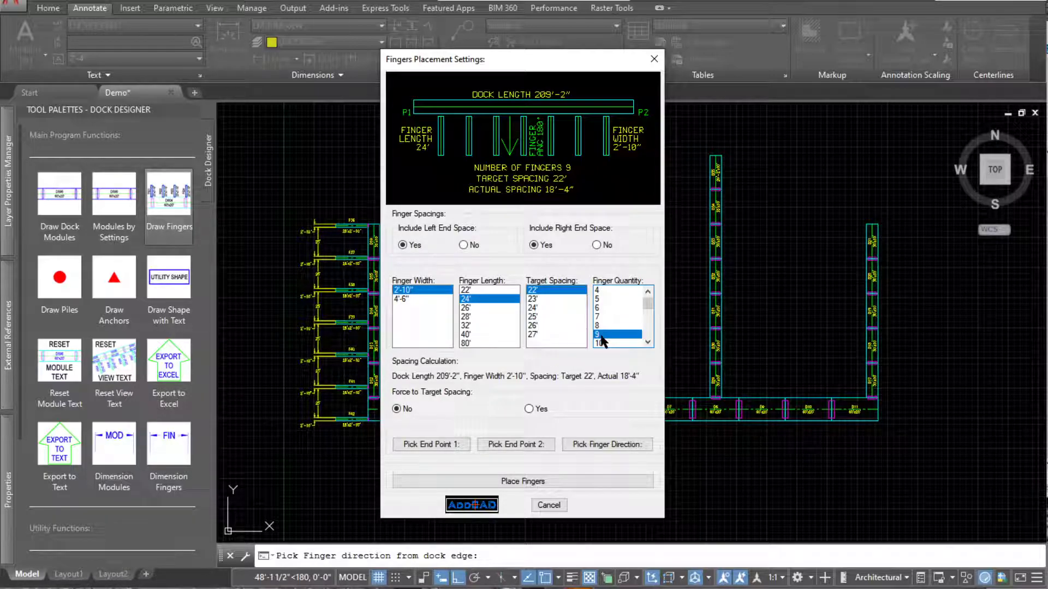
pyautogui.click(603, 326)
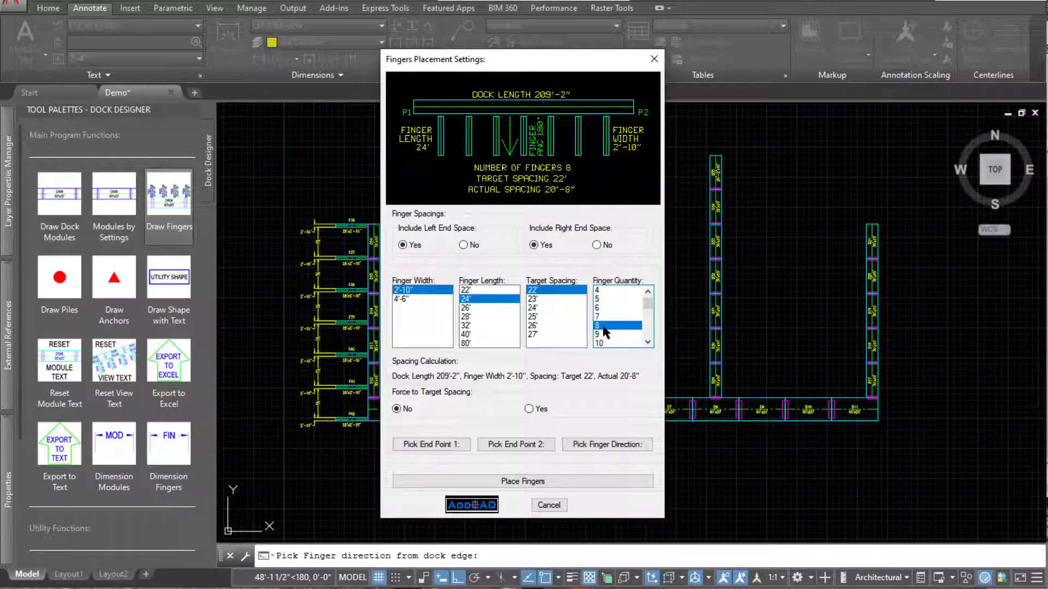
pyautogui.click(602, 317)
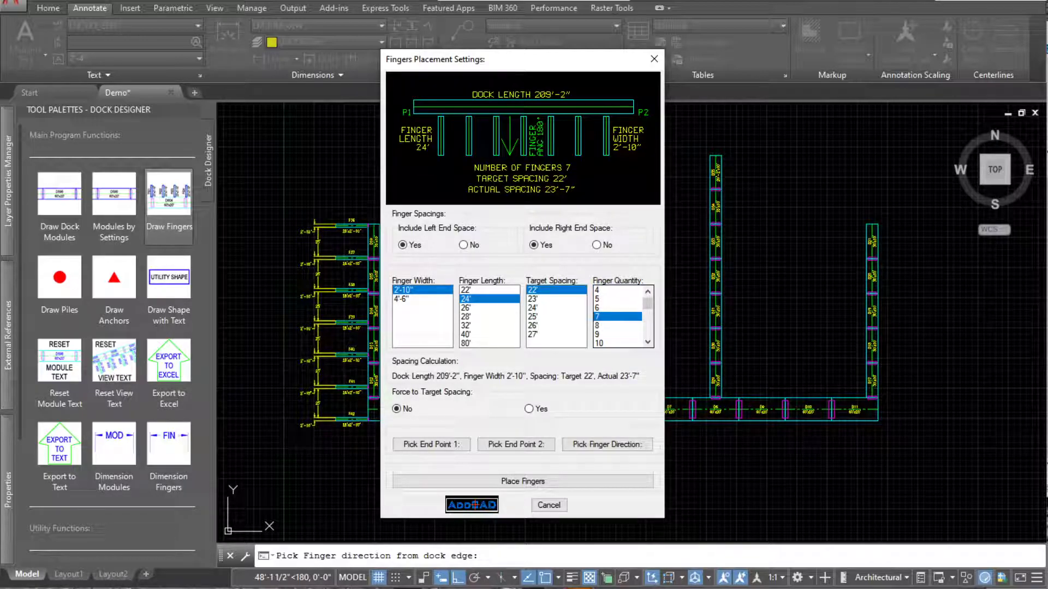
# Exclude the left end space, set the finger quantity to 8, and place the fingers along the left inner run
pyautogui.moveTo(546, 61); pyautogui.dragTo(746, 56)
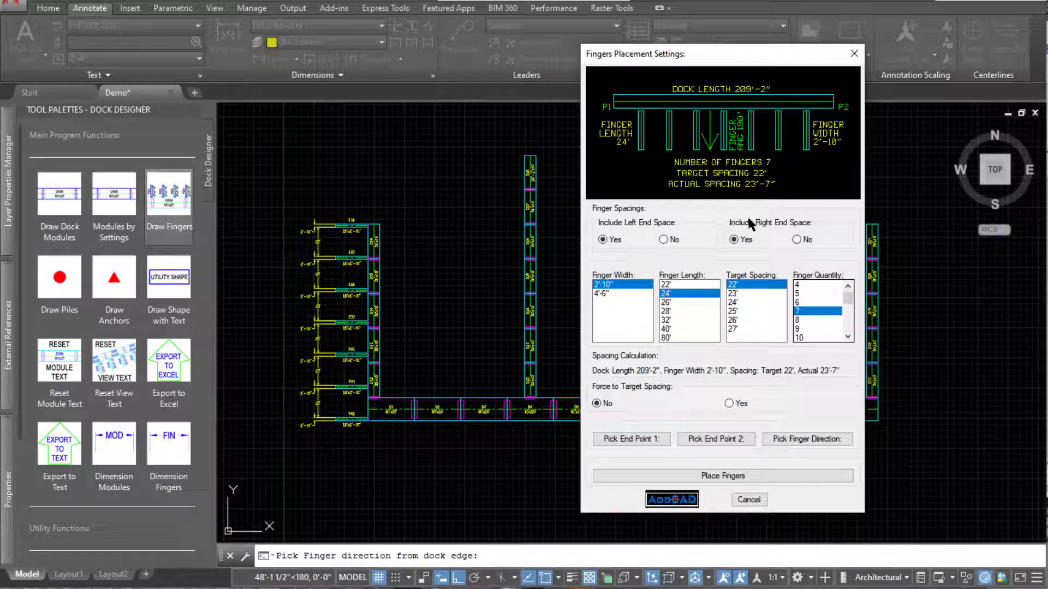
pyautogui.click(663, 239)
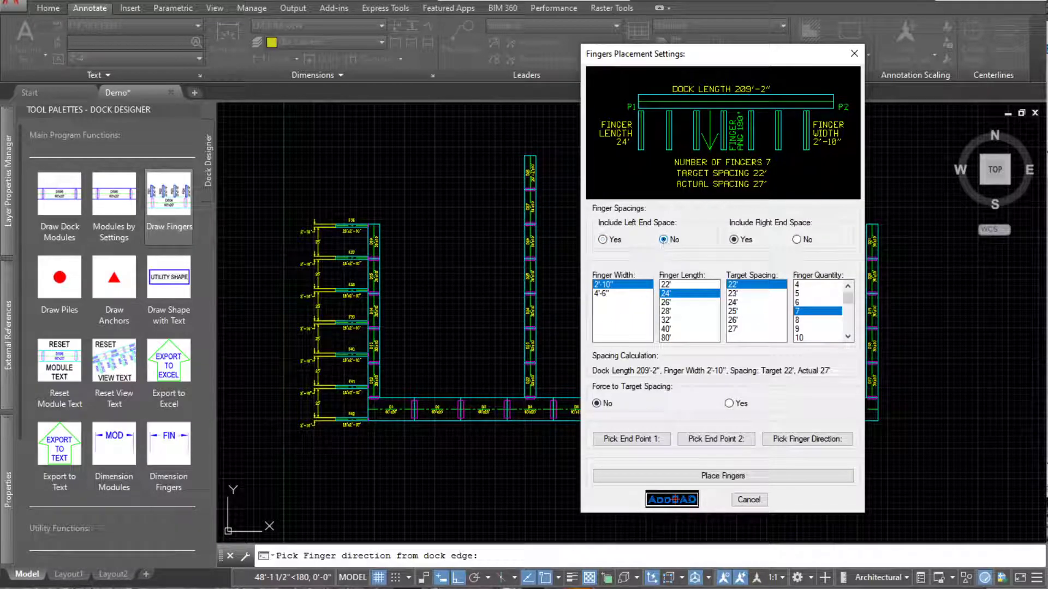
pyautogui.moveTo(725, 55); pyautogui.dragTo(696, 57)
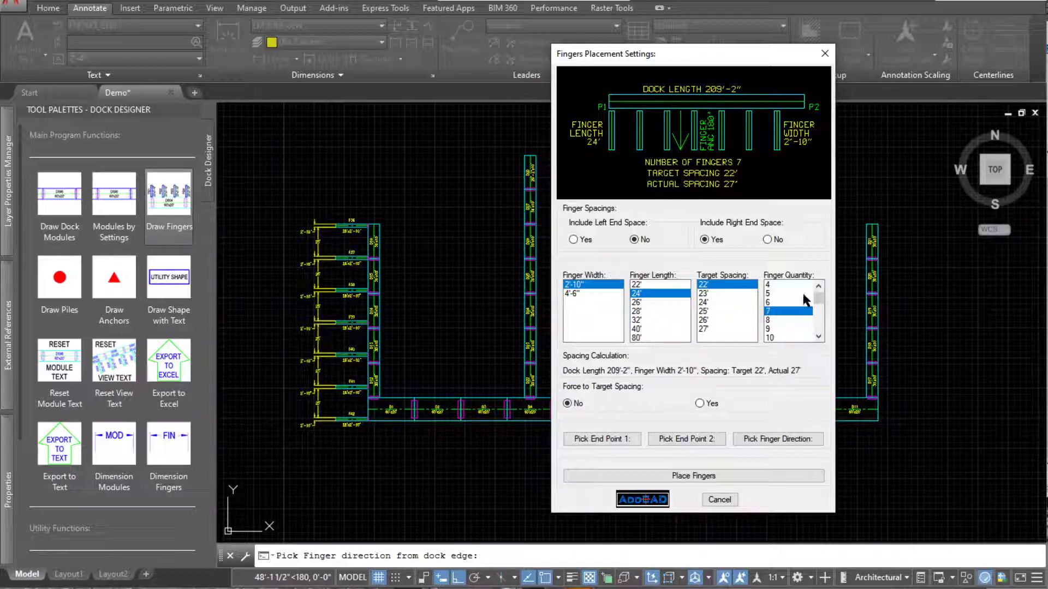
pyautogui.click(773, 322)
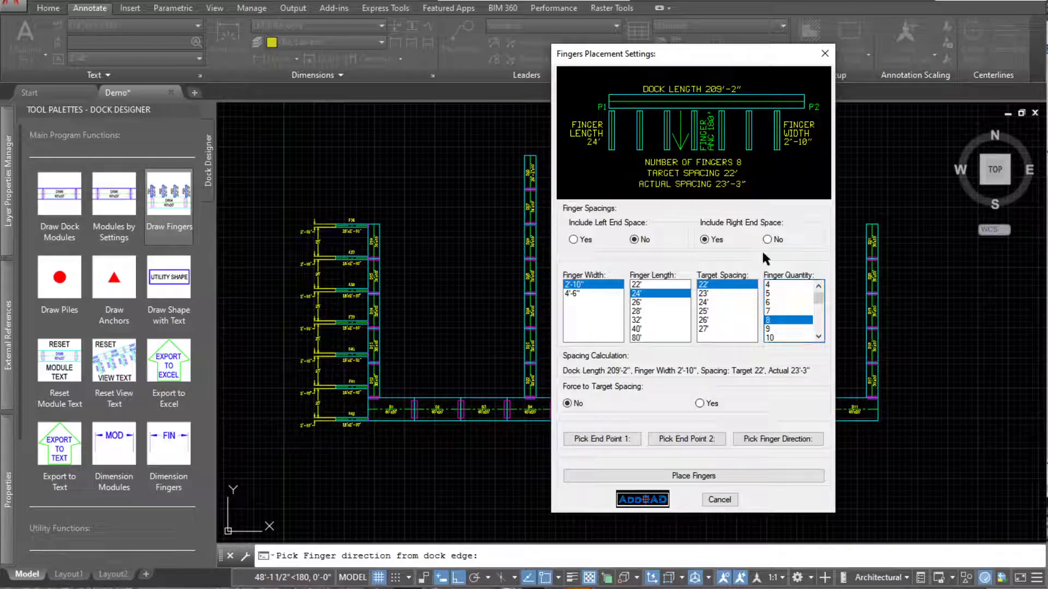
pyautogui.click(776, 330)
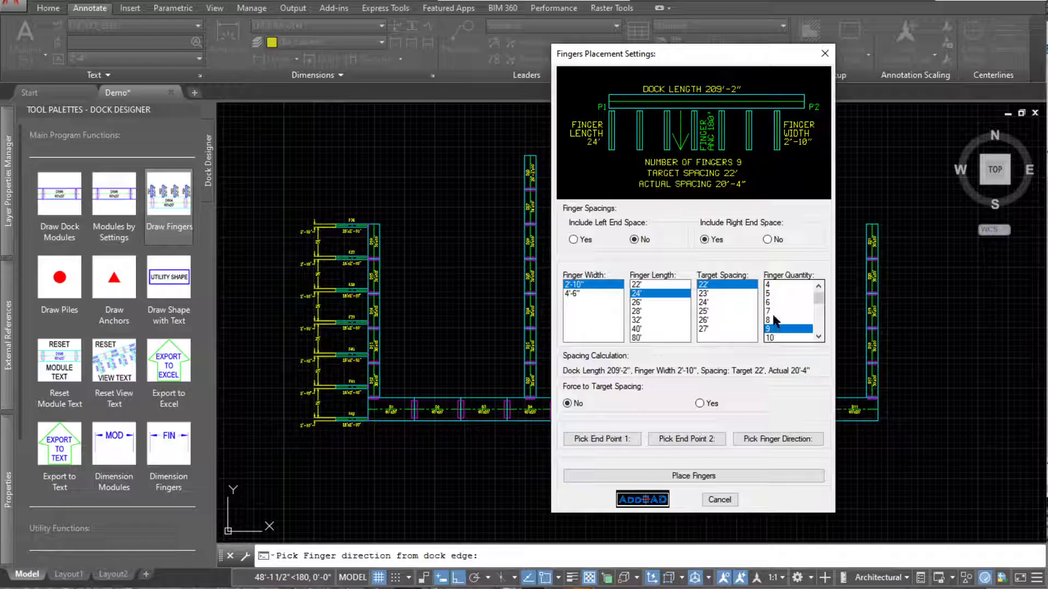
pyautogui.click(768, 321)
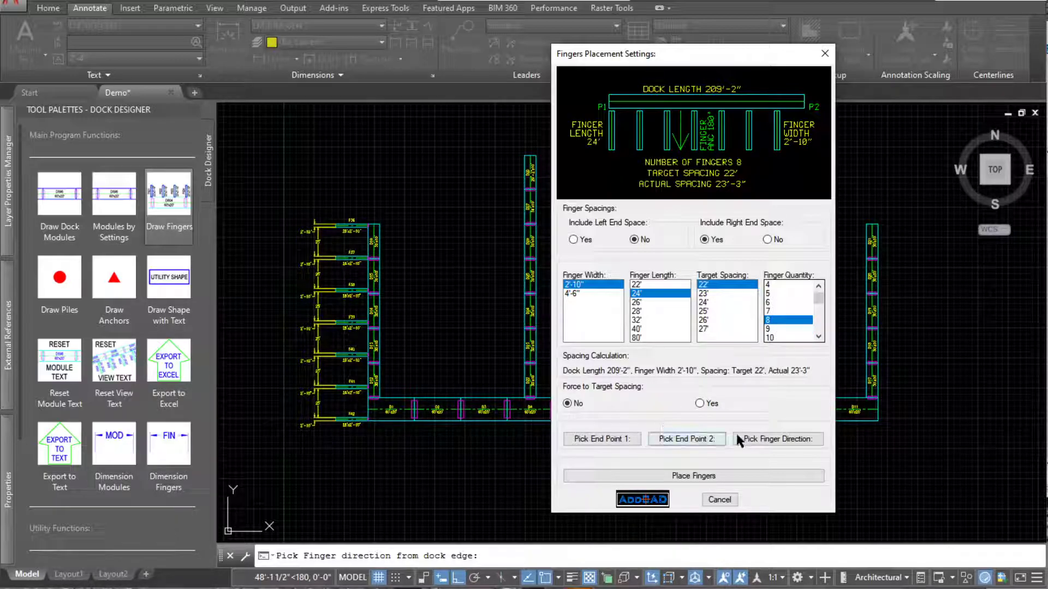
pyautogui.click(609, 476)
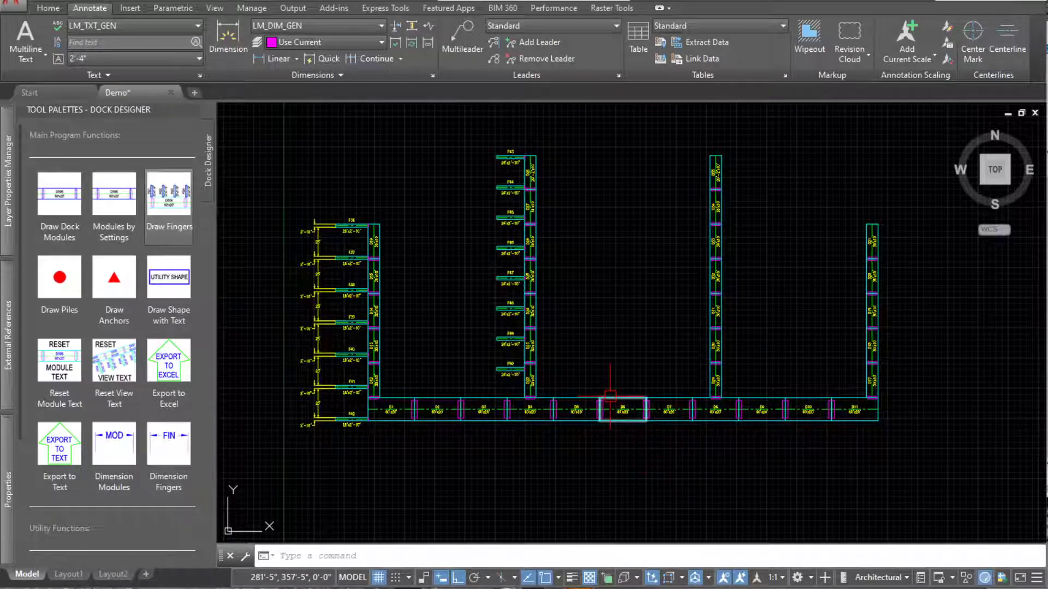
# Dimension all the fingers on the left inner run, placing the dimension line just outside their free ends
pyautogui.click(176, 448)
pyautogui.click(501, 384)
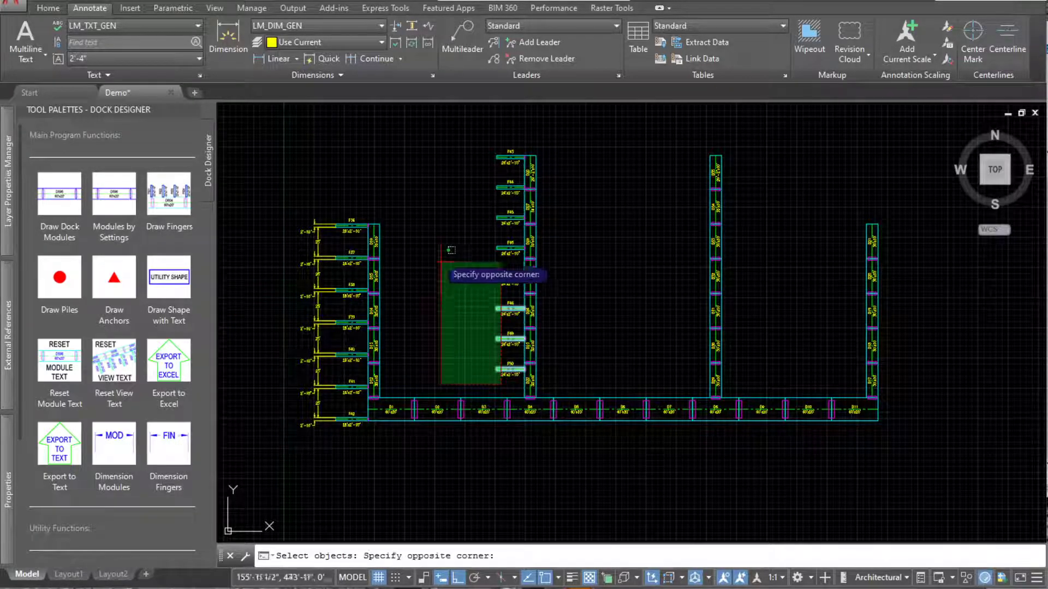
pyautogui.click(460, 137)
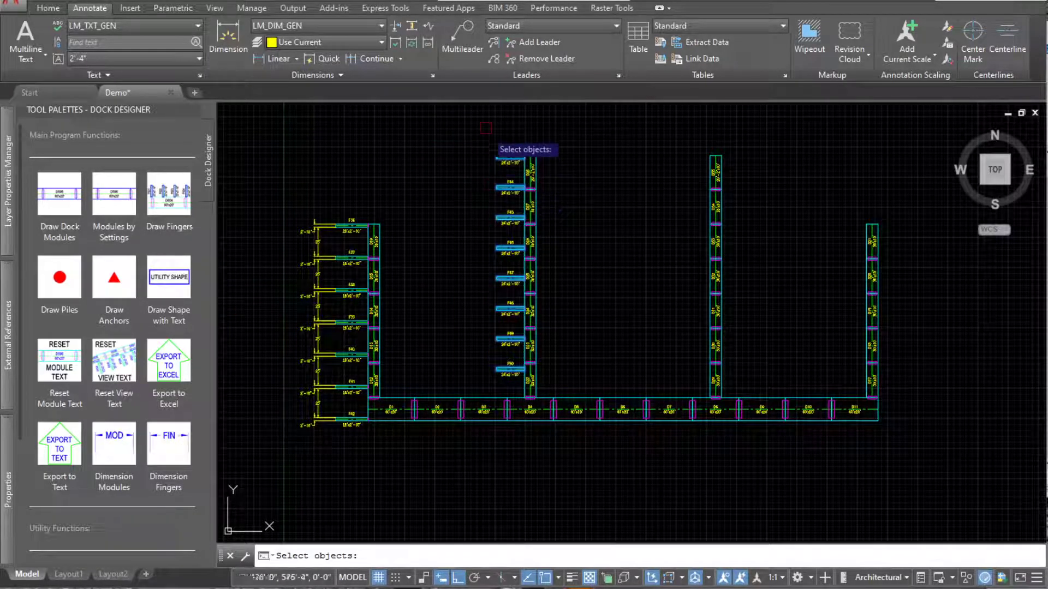
pyautogui.scroll(2, 486, 137)
pyautogui.press('Return')
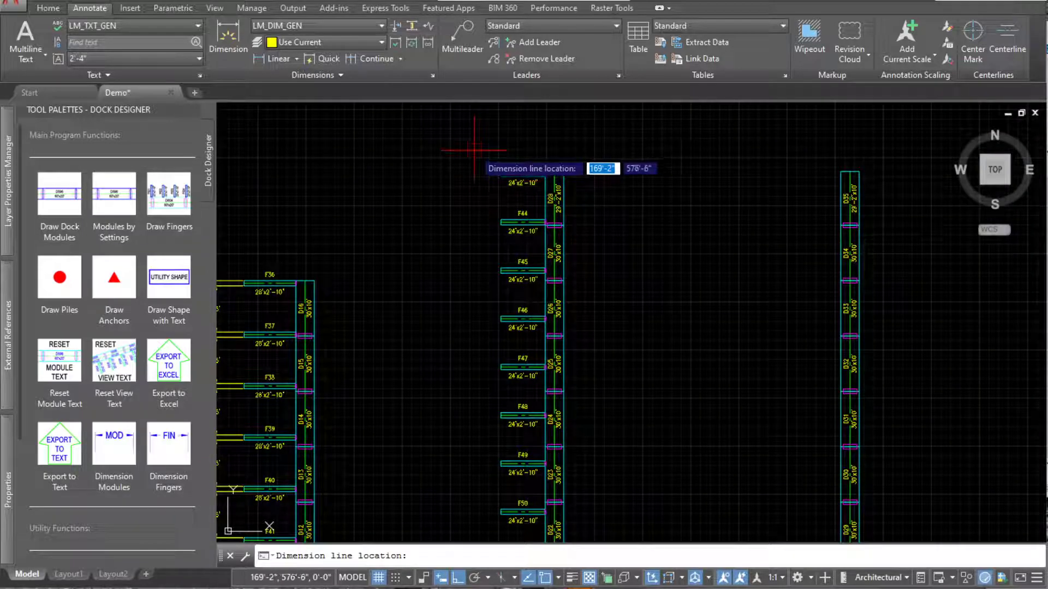
pyautogui.click(473, 153)
# Examine the finger widths and spacings dimensioned at the upper end of the left inner run, and the overall layout
pyautogui.scroll(5, 460, 173)
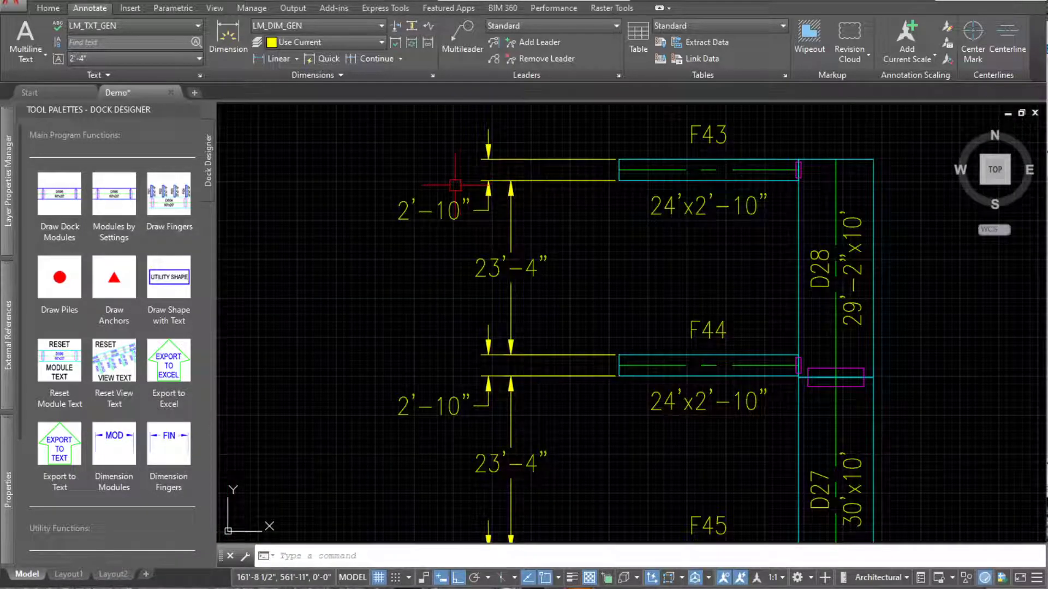
pyautogui.scroll(-4, 434, 178)
pyautogui.scroll(-4, 502, 156)
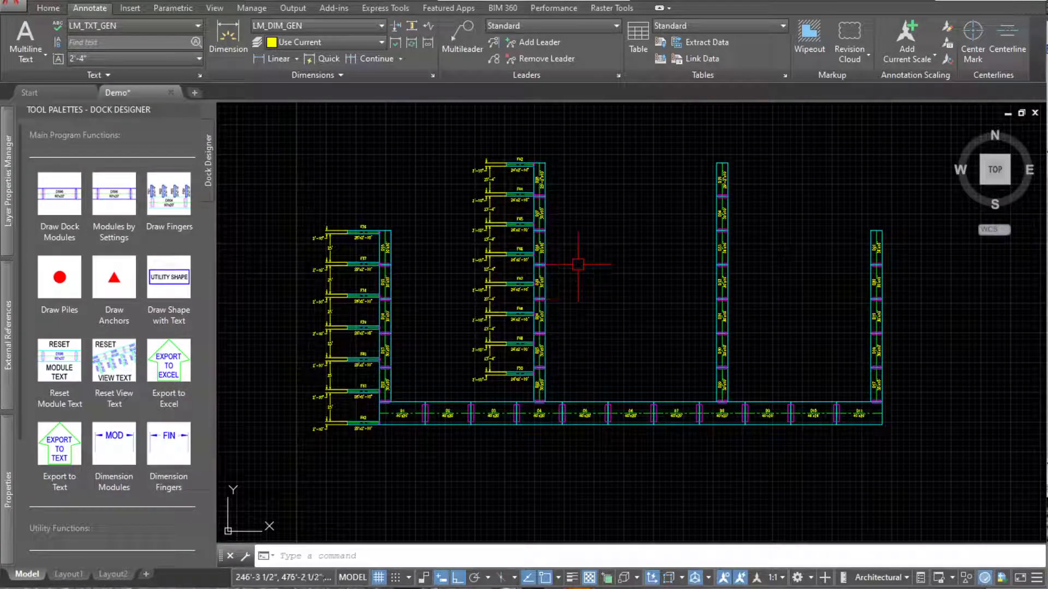
pyautogui.scroll(3, 571, 263)
pyautogui.scroll(-3, 570, 264)
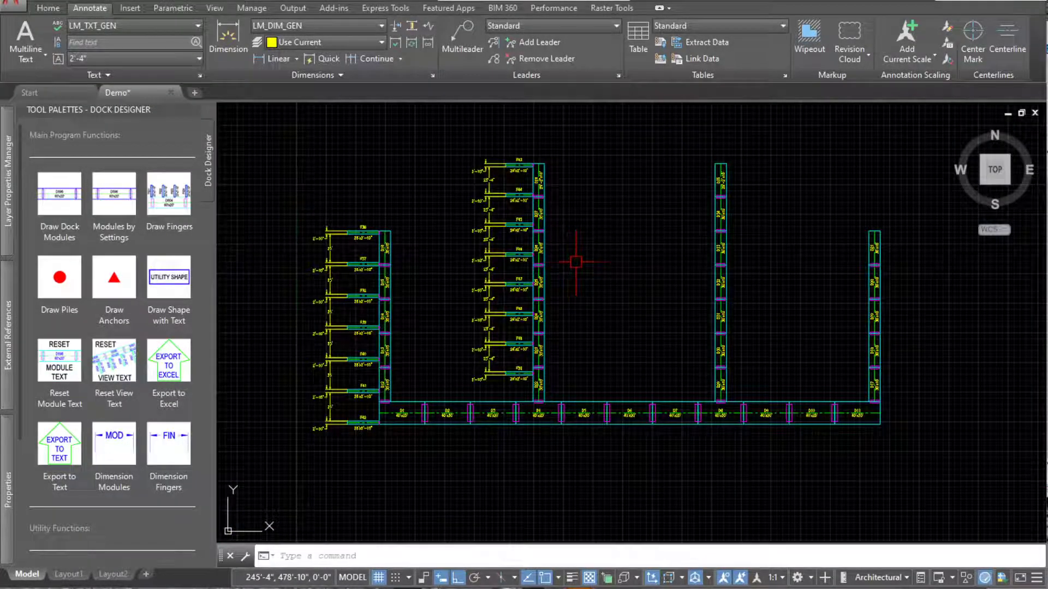
pyautogui.scroll(-1, 522, 290)
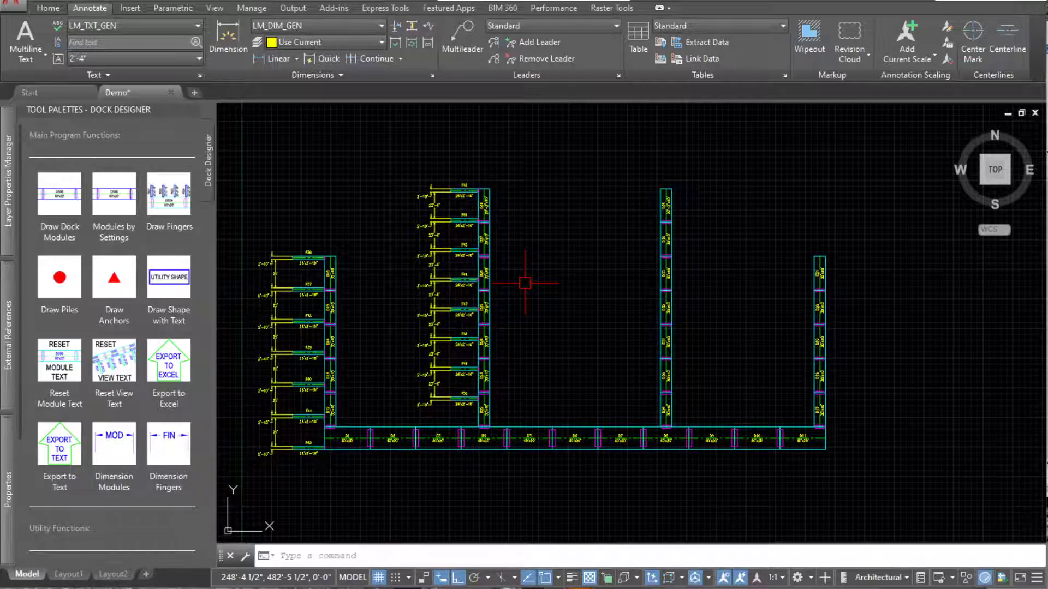
pyautogui.press('alt')
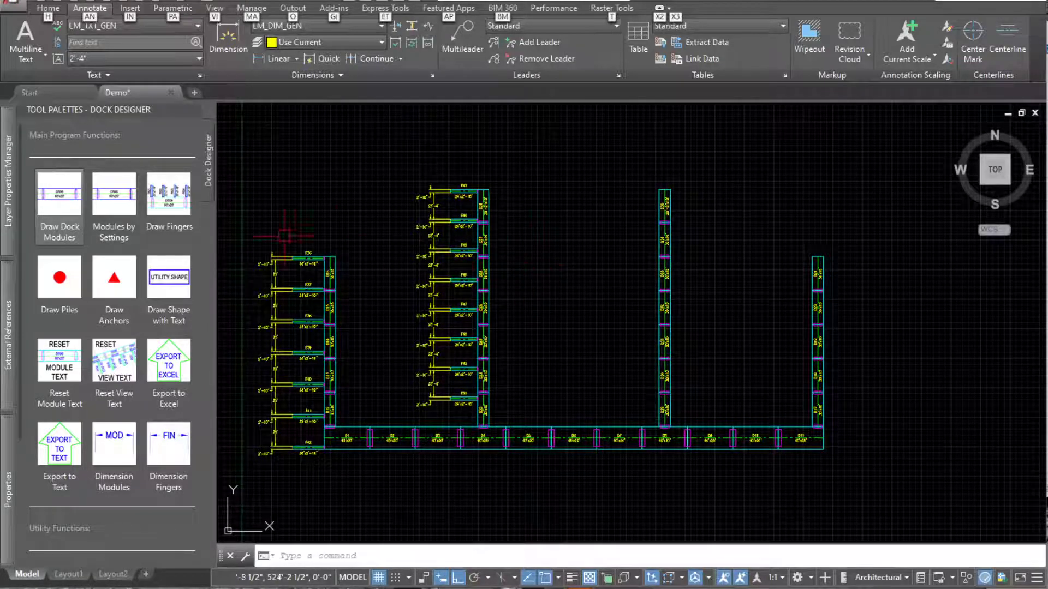
# Draw a run of 20' wide, 40' long modules downward from the center of main dock module D2, with Connect first end and Free second end
pyautogui.click(63, 194)
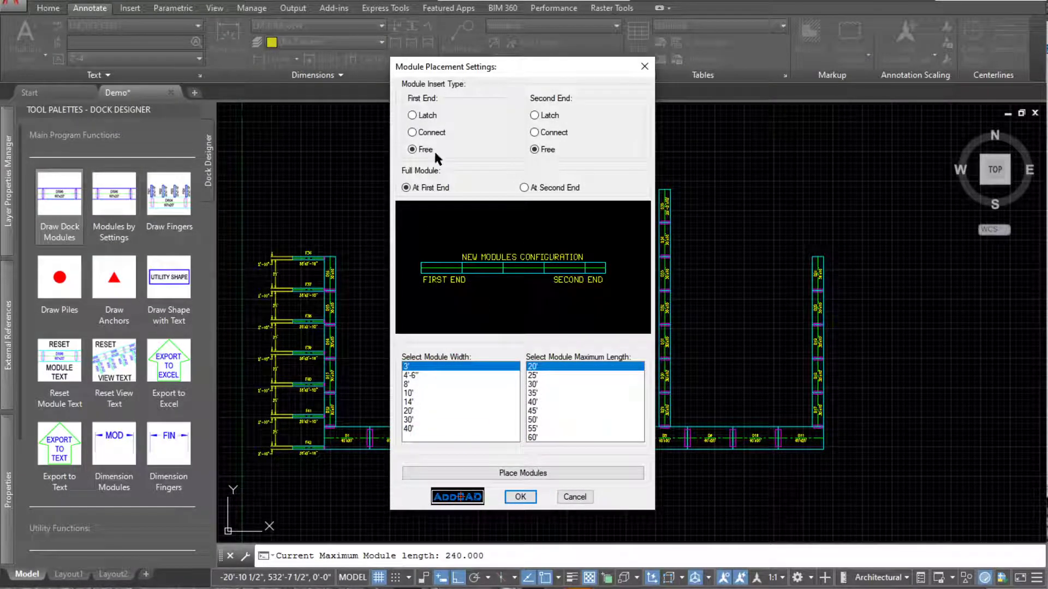
pyautogui.click(412, 132)
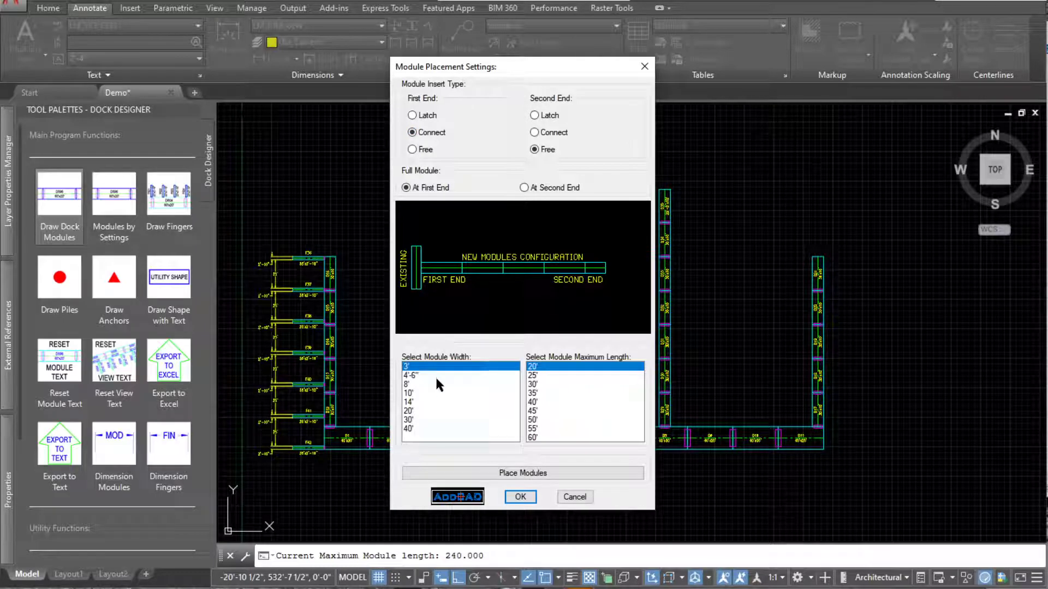
pyautogui.click(420, 411)
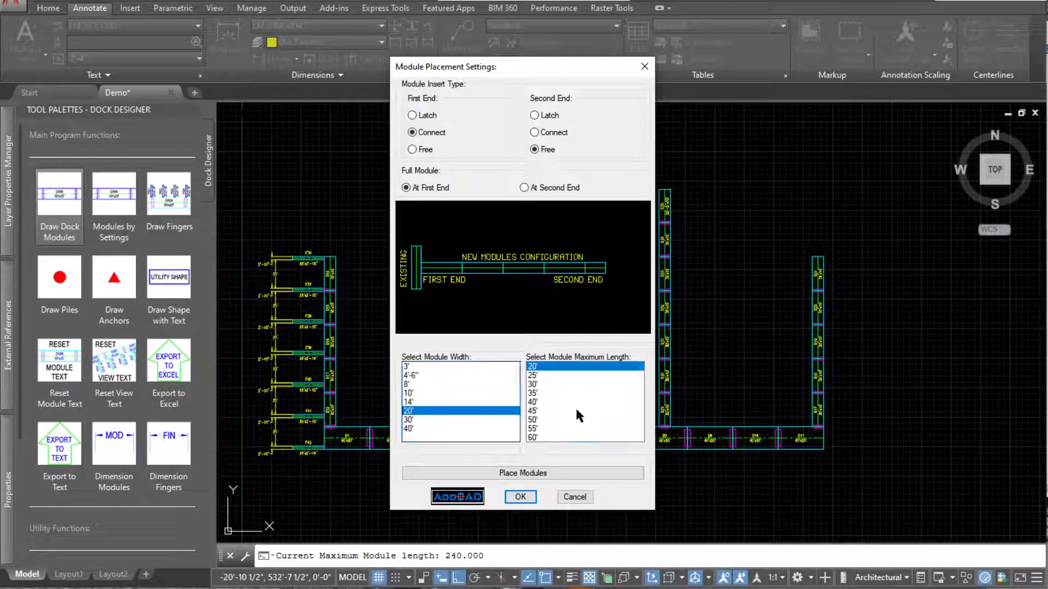
pyautogui.click(541, 473)
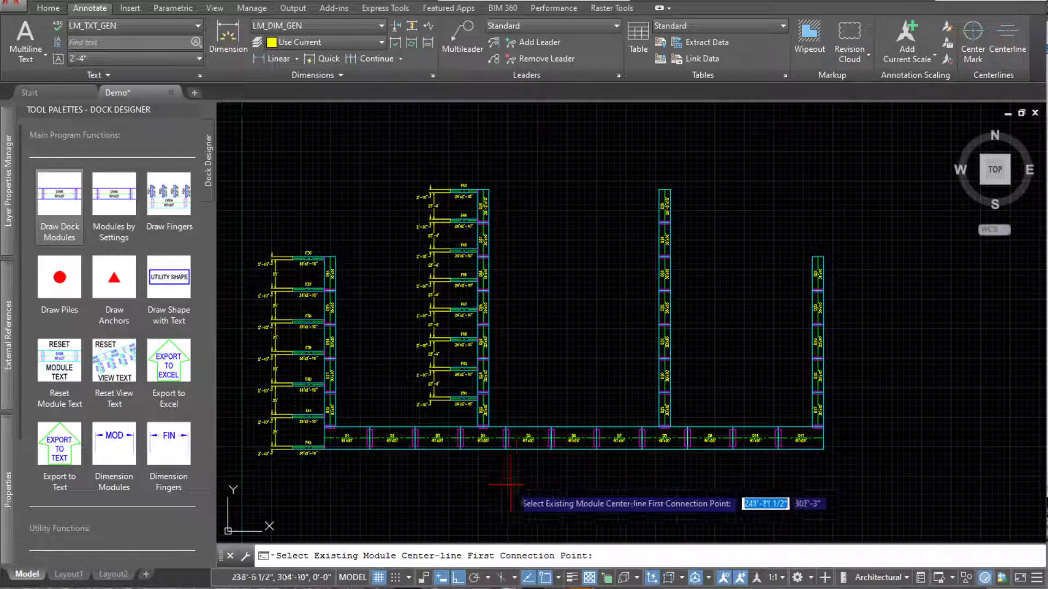
pyautogui.click(393, 439)
pyautogui.scroll(-3, 393, 439)
pyautogui.scroll(1, 422, 491)
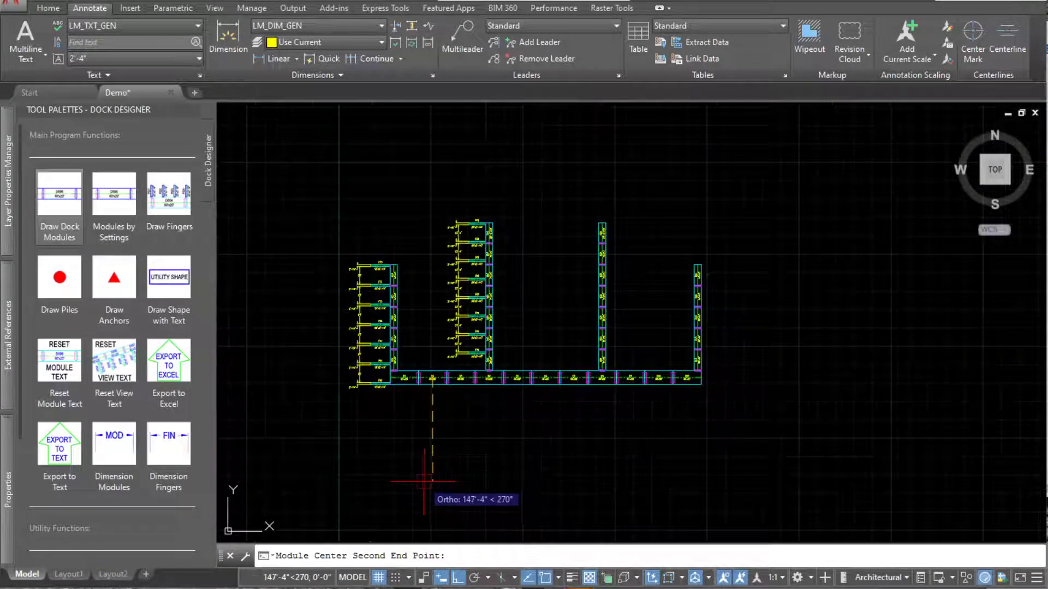
pyautogui.click(427, 512)
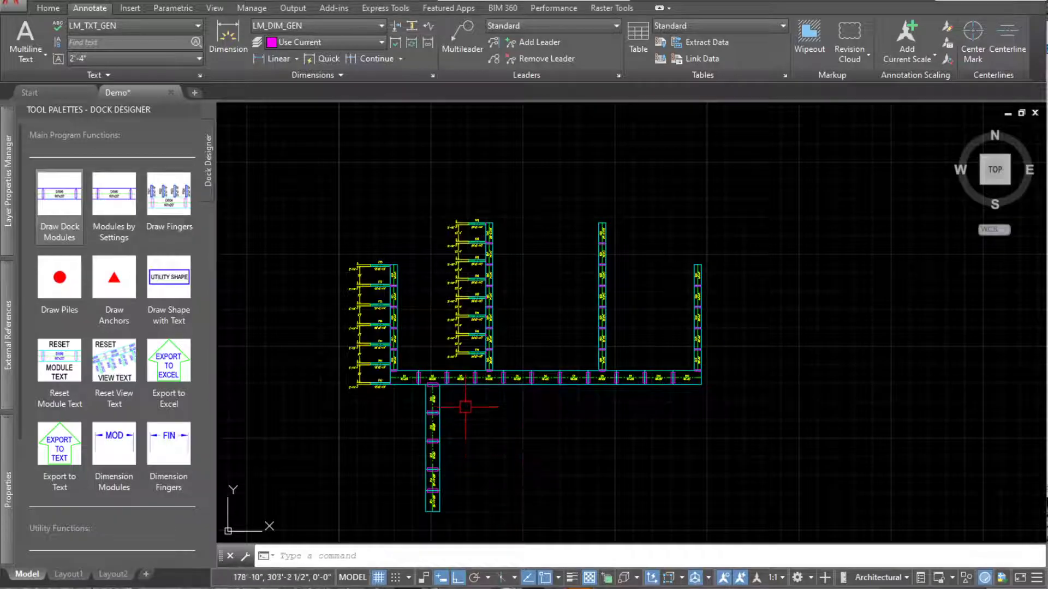
# Configure new fingers with 4'-6" width, 40' length and 26' target spacing, excluding the right end space
pyautogui.scroll(4, 465, 406)
pyautogui.scroll(1, 552, 400)
pyautogui.moveTo(552, 400); pyautogui.dragTo(486, 390, button='middle')
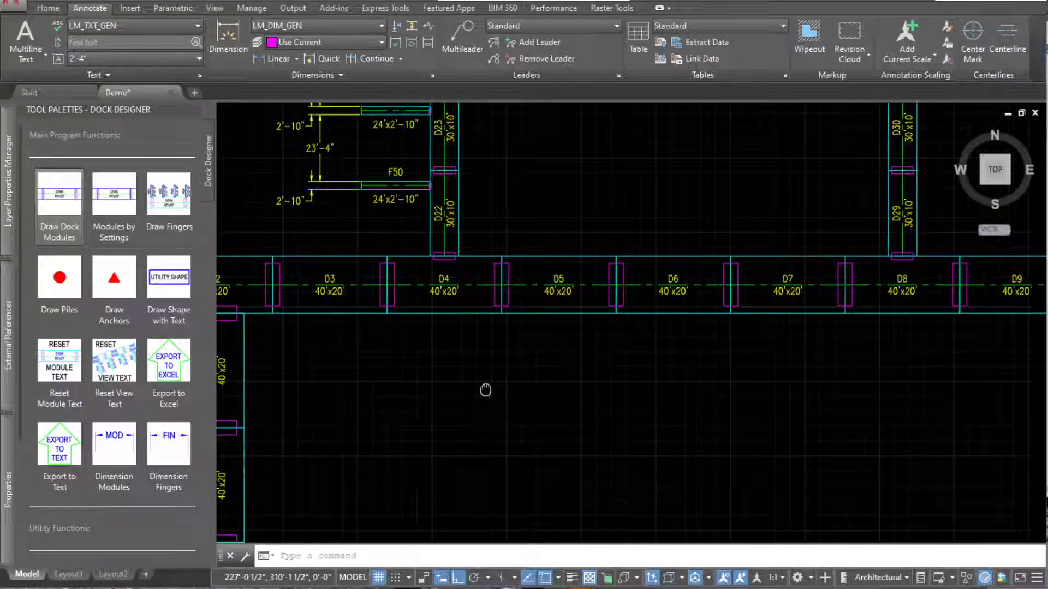
pyautogui.scroll(-1, 486, 389)
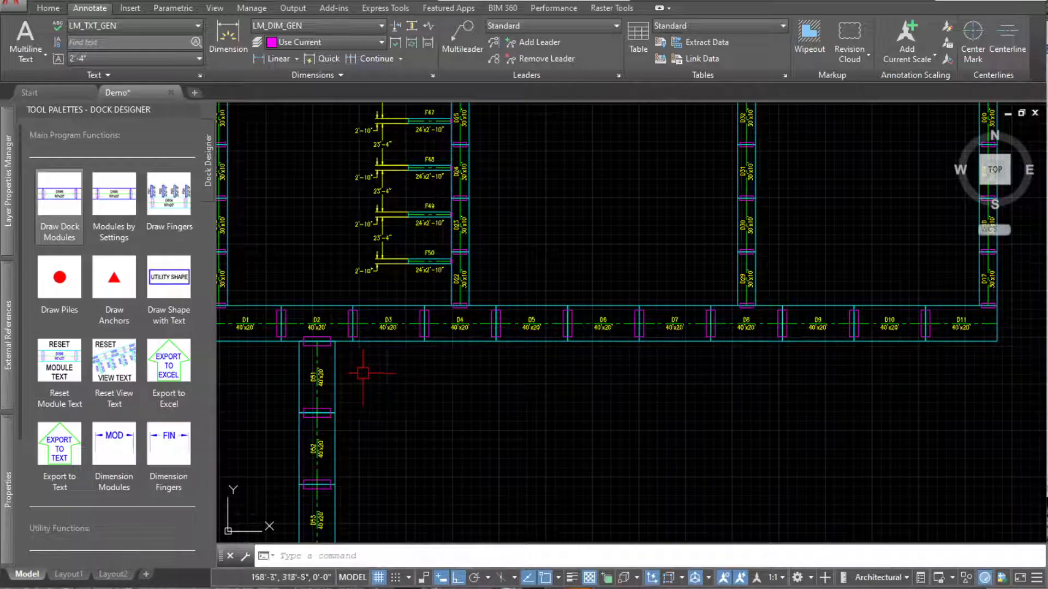
pyautogui.click(168, 192)
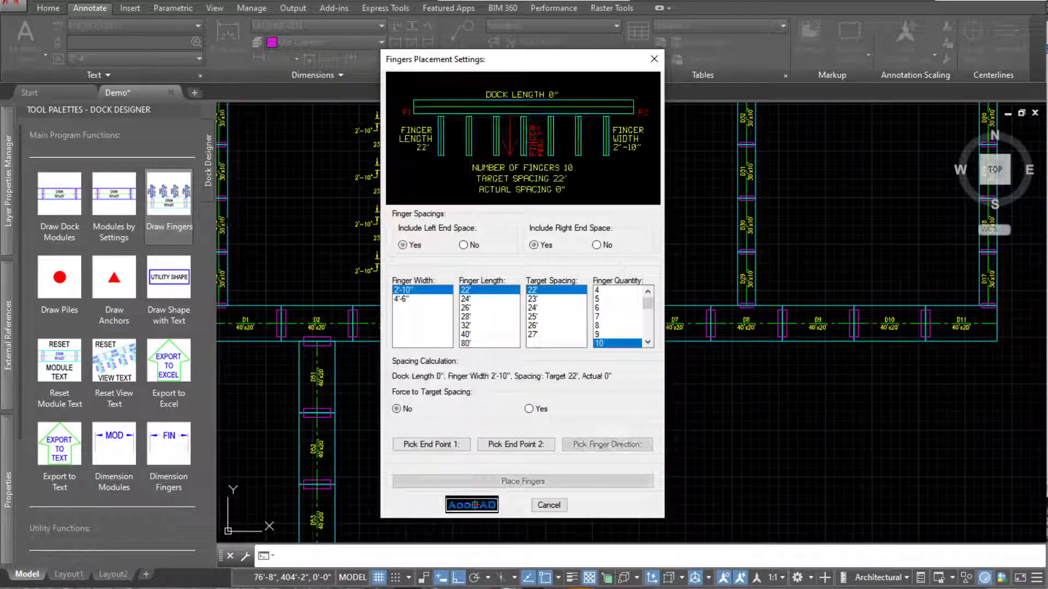
pyautogui.click(407, 299)
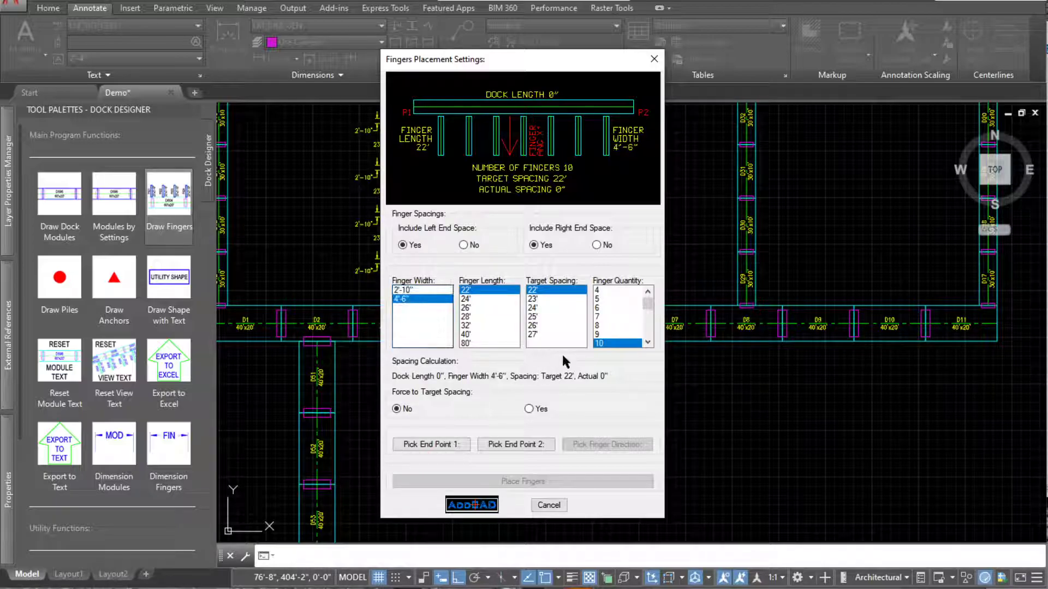
pyautogui.click(469, 334)
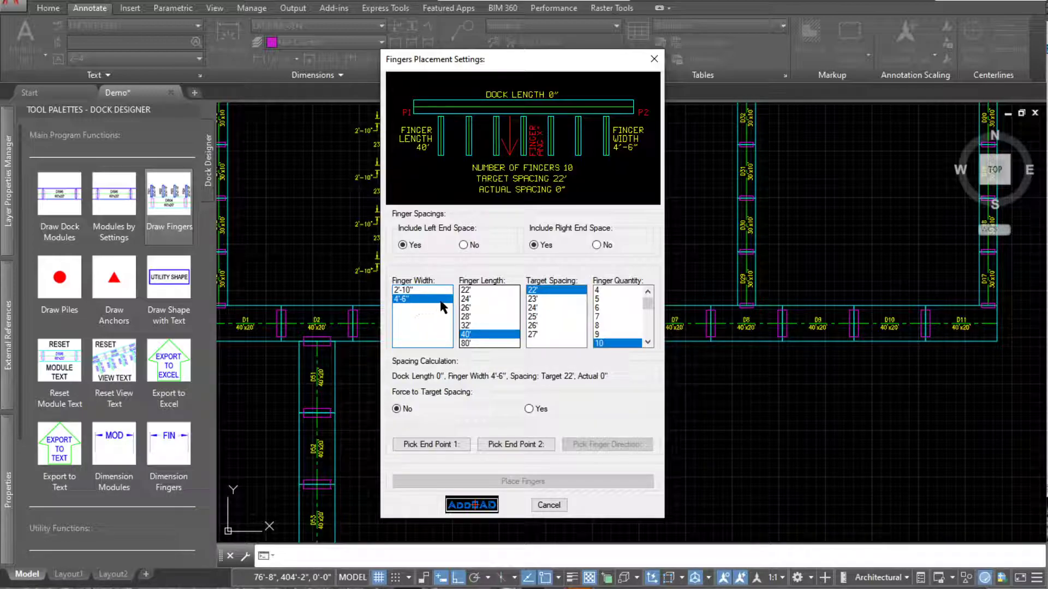
pyautogui.click(548, 326)
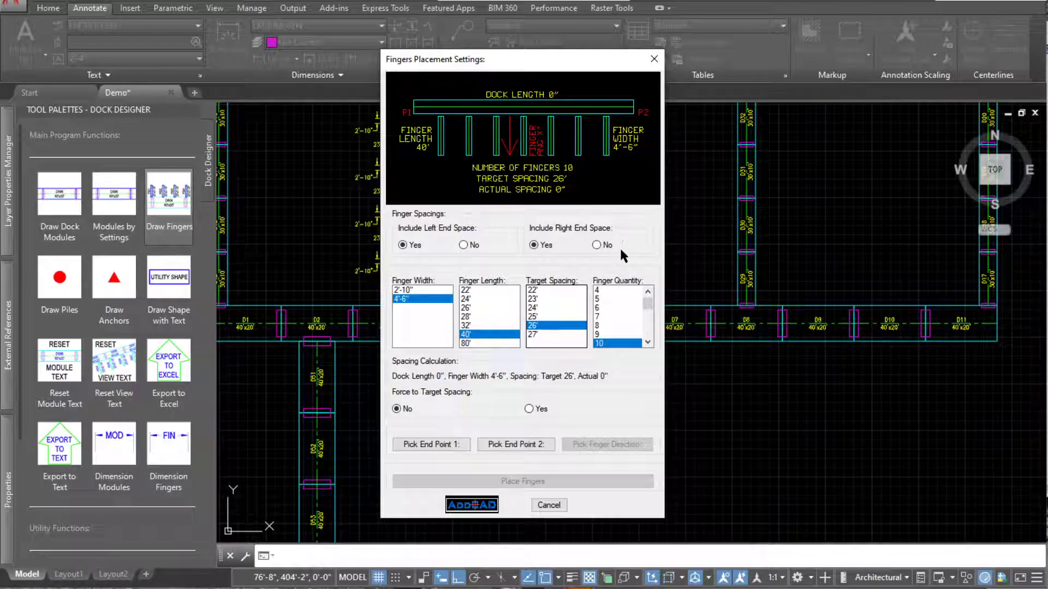
pyautogui.click(597, 245)
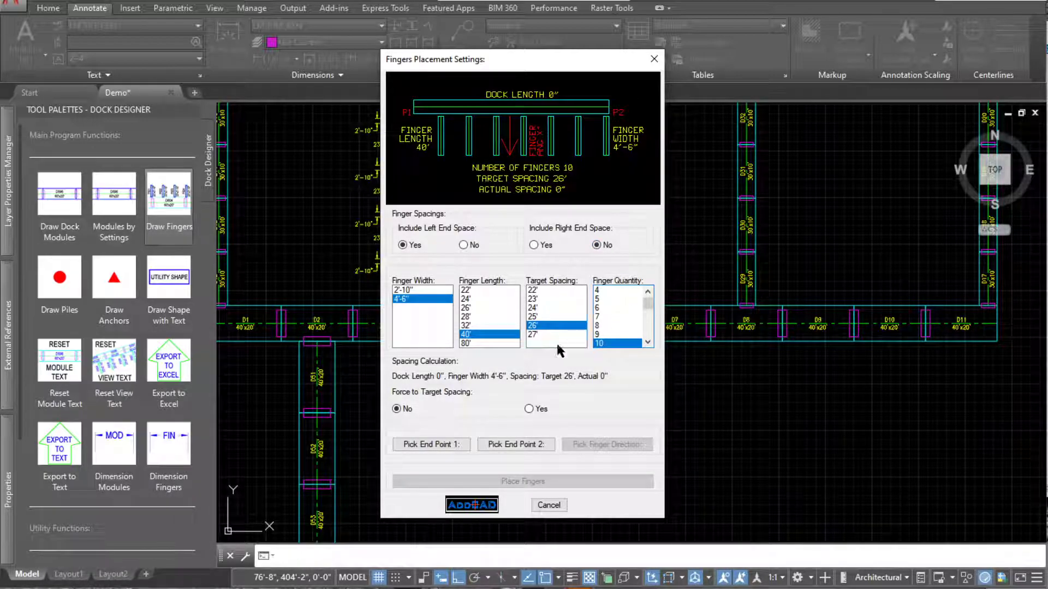
# Define the finger placement edge along the main dock's underside, from module D51's corner to D11's outer end, with fingers pointing downward
pyautogui.click(427, 445)
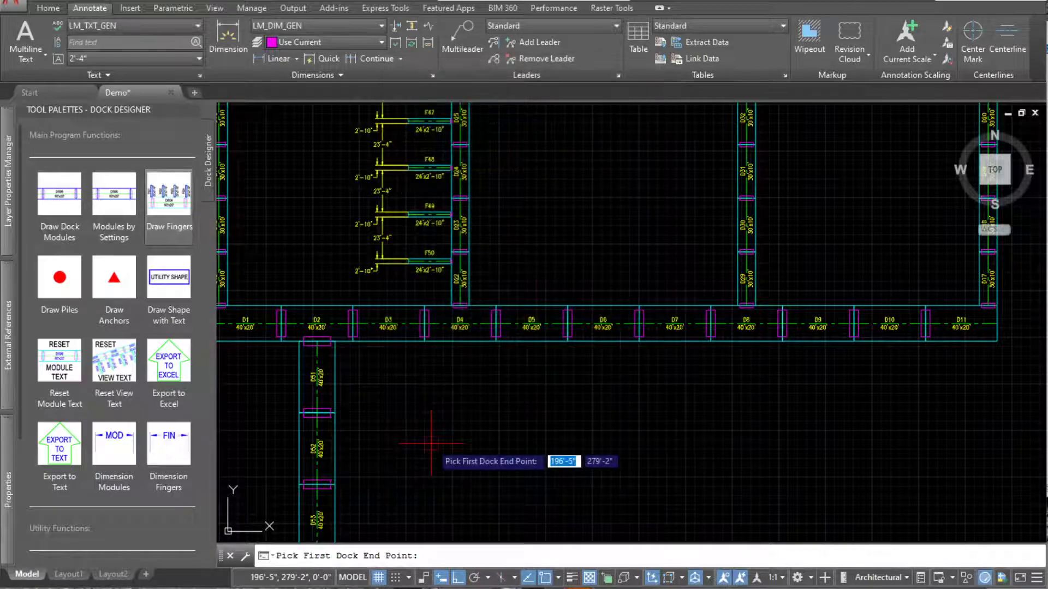
pyautogui.click(335, 341)
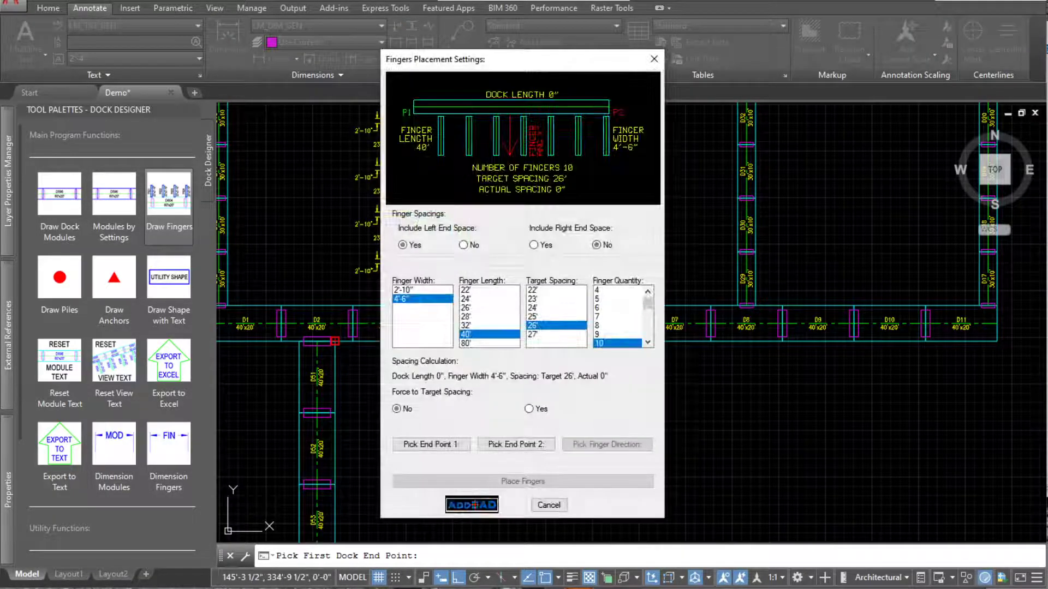
pyautogui.click(516, 444)
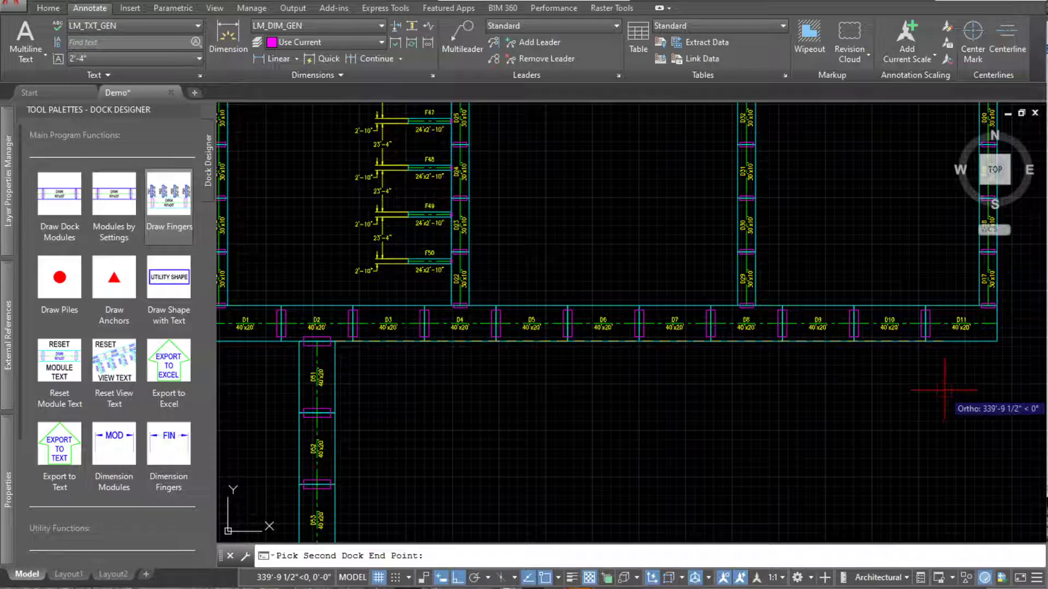
pyautogui.click(997, 341)
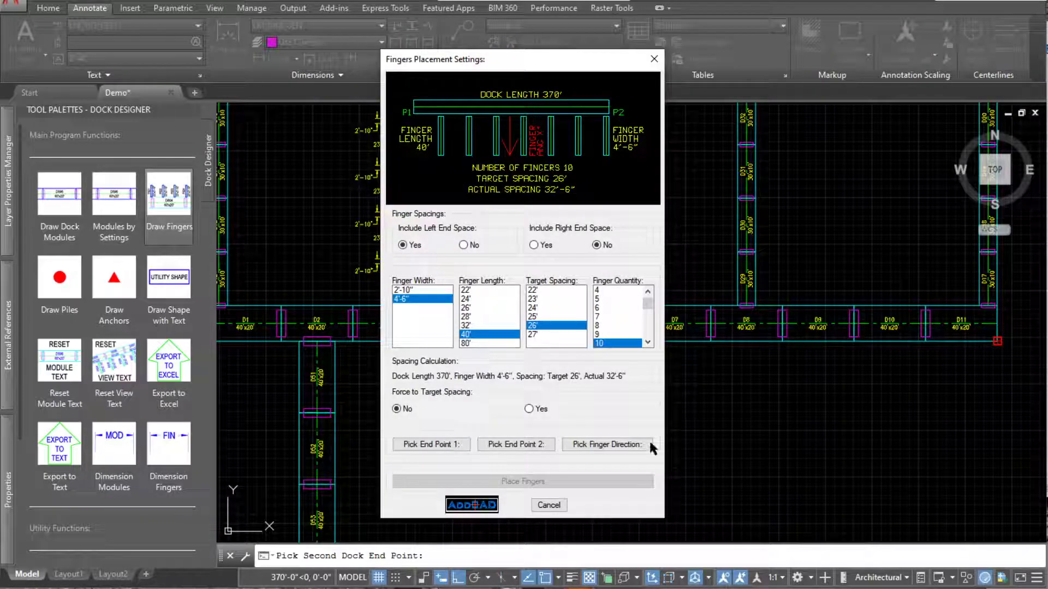
pyautogui.click(605, 376)
pyautogui.click(620, 429)
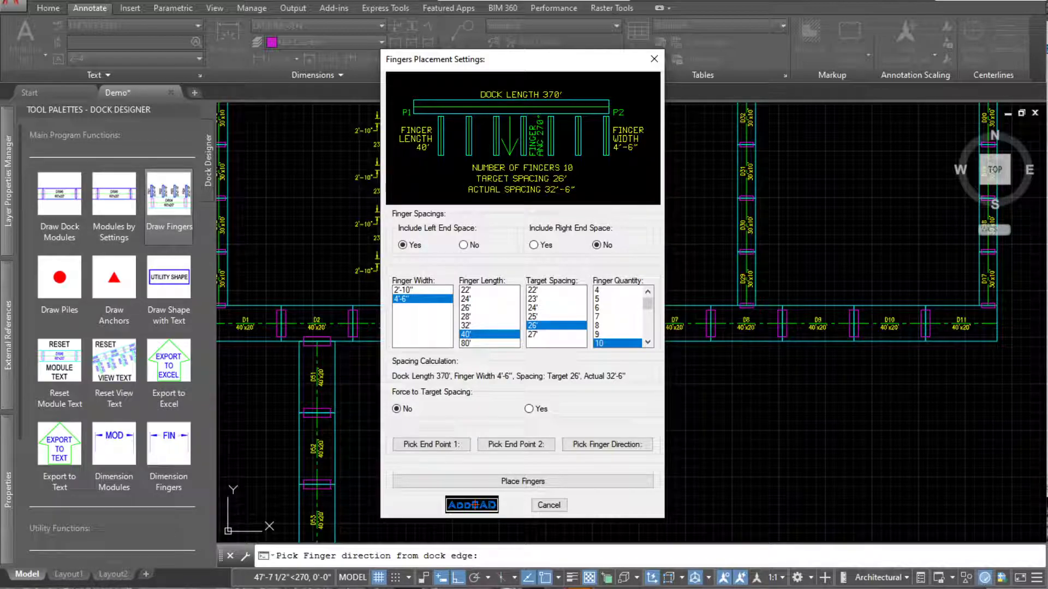
# Set the finger quantity to 12 and place the fingers along the underside of the main dock
pyautogui.click(647, 342)
pyautogui.click(648, 342)
pyautogui.click(648, 342)
pyautogui.click(607, 325)
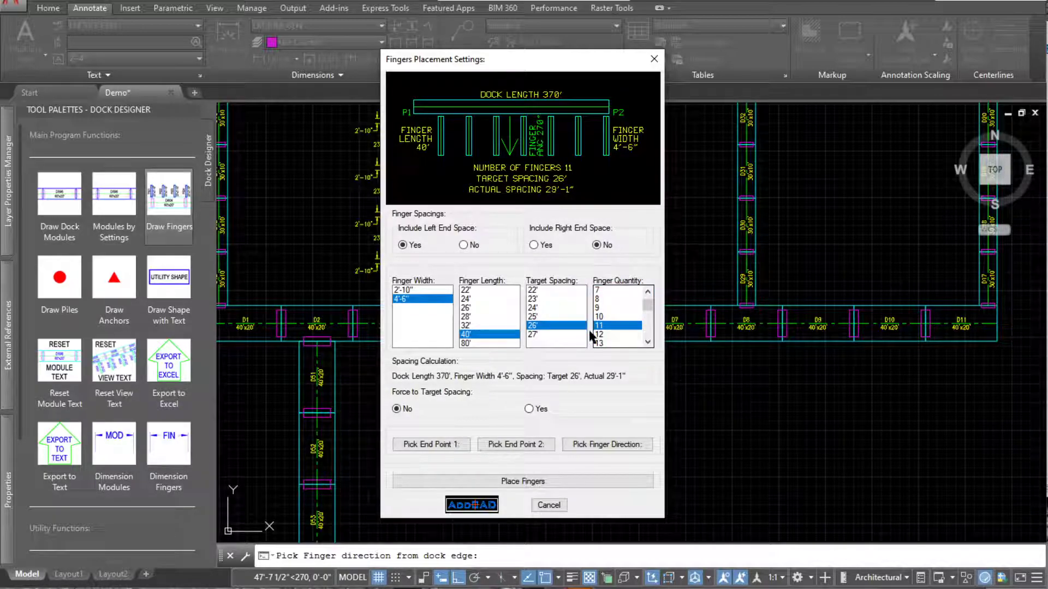
pyautogui.click(601, 334)
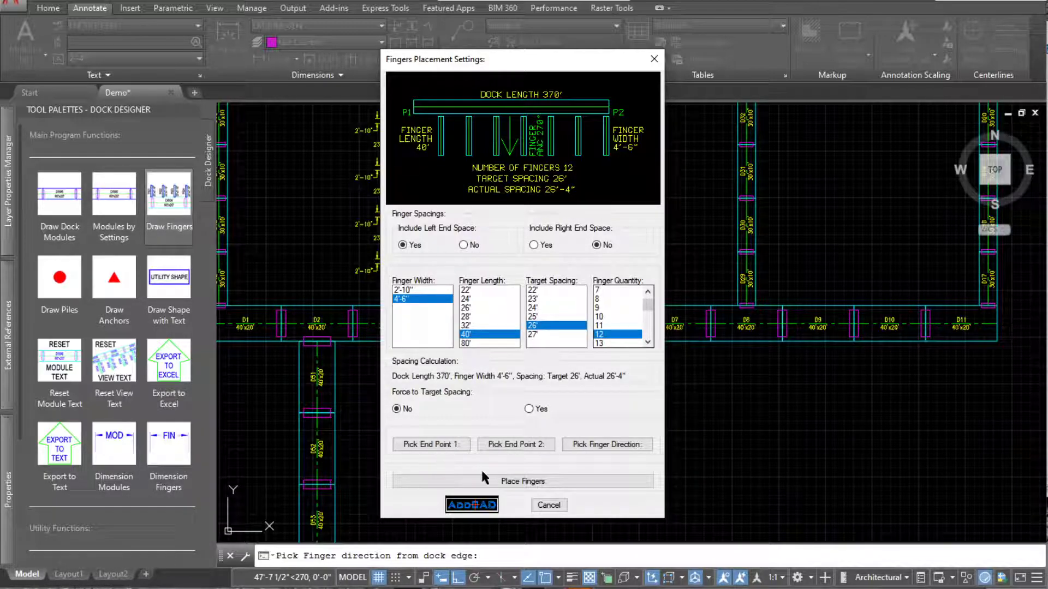
pyautogui.click(514, 482)
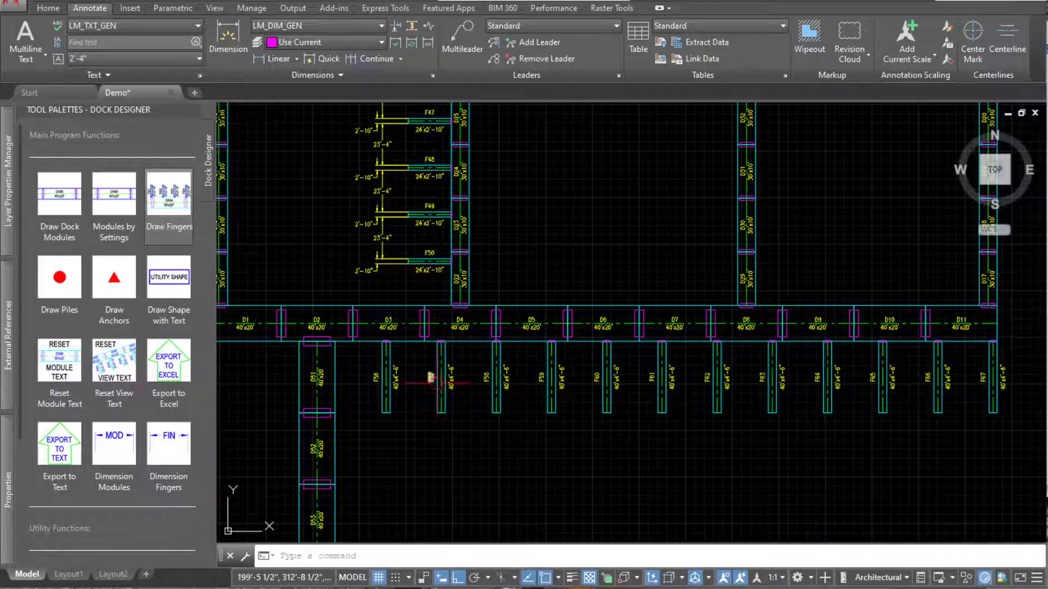
# Examine the new fingers below the main dock and how they fit in the overall marina layout
pyautogui.scroll(-3, 464, 382)
pyautogui.scroll(-2, 468, 437)
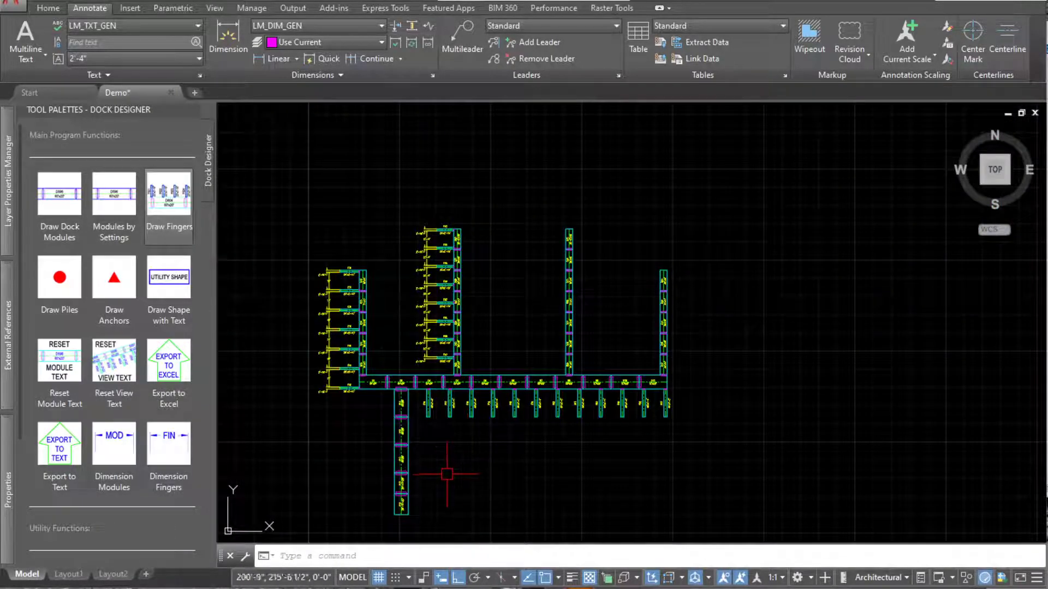
pyautogui.scroll(2, 448, 473)
pyautogui.scroll(-2, 446, 474)
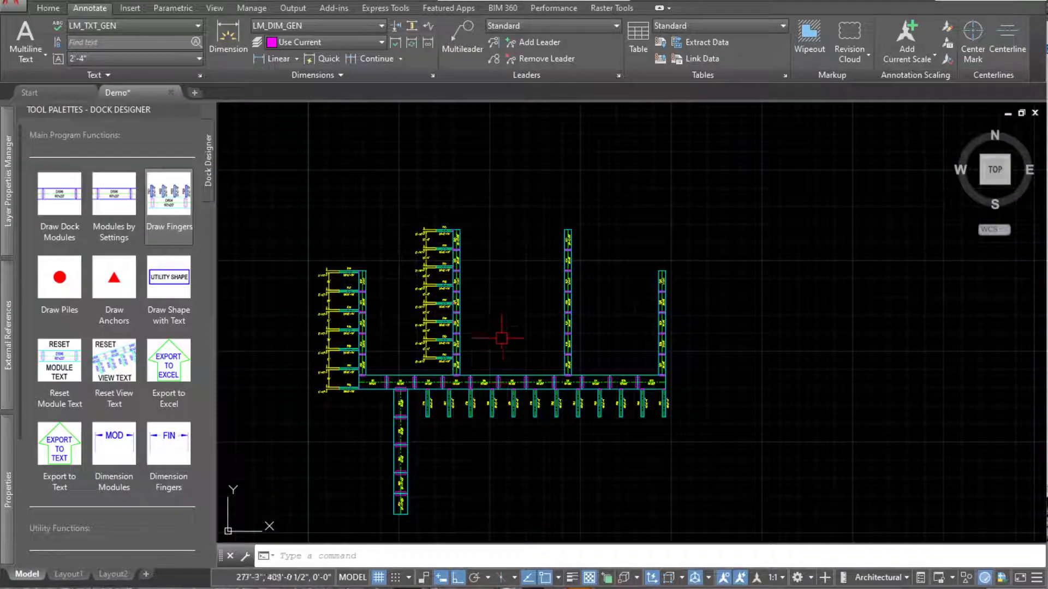
pyautogui.scroll(2, 502, 328)
pyautogui.scroll(2, 416, 440)
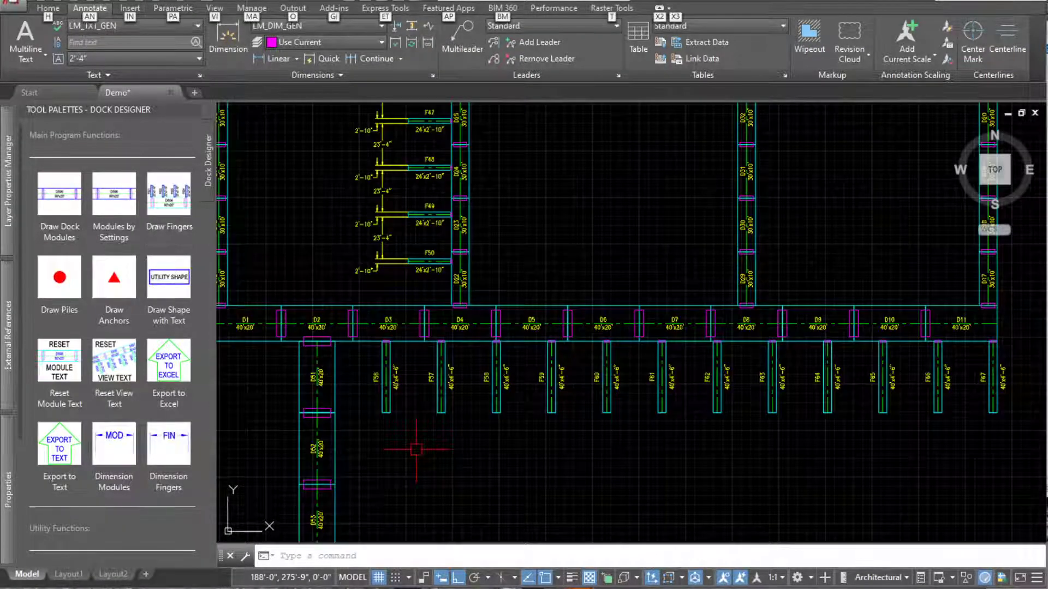
pyautogui.scroll(-2, 519, 360)
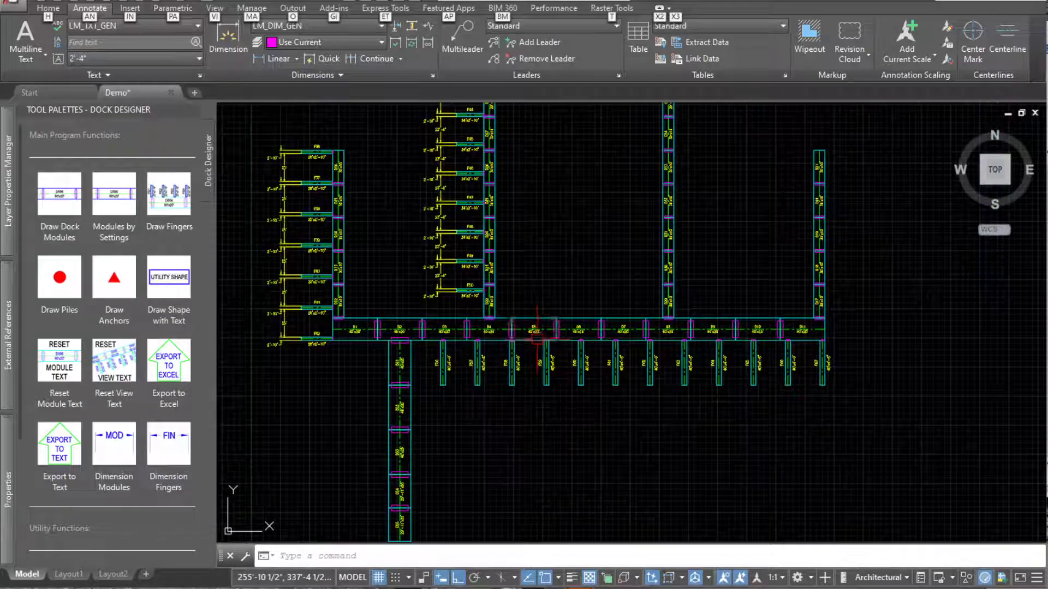
pyautogui.scroll(-2, 498, 362)
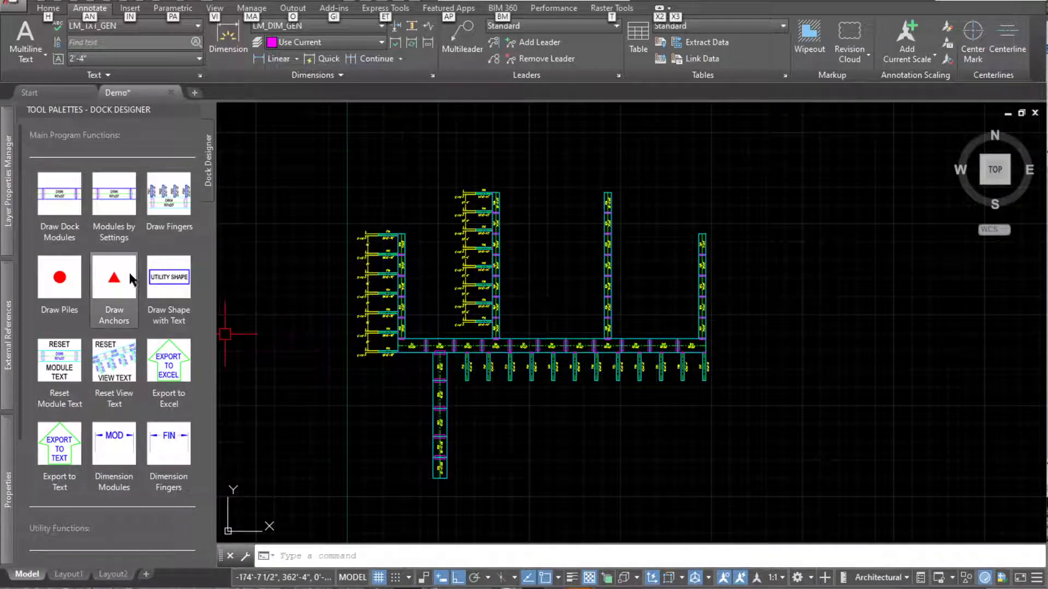
# Configure another finger set with 4'-6" width, 40' length and 26' target spacing, excluding the right end space
pyautogui.click(186, 218)
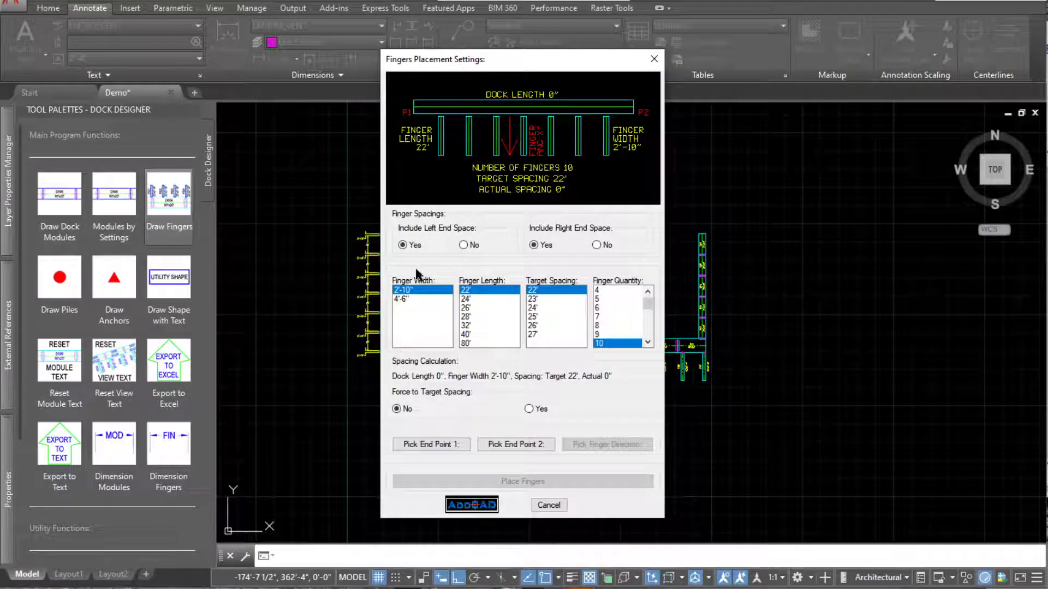
pyautogui.click(412, 299)
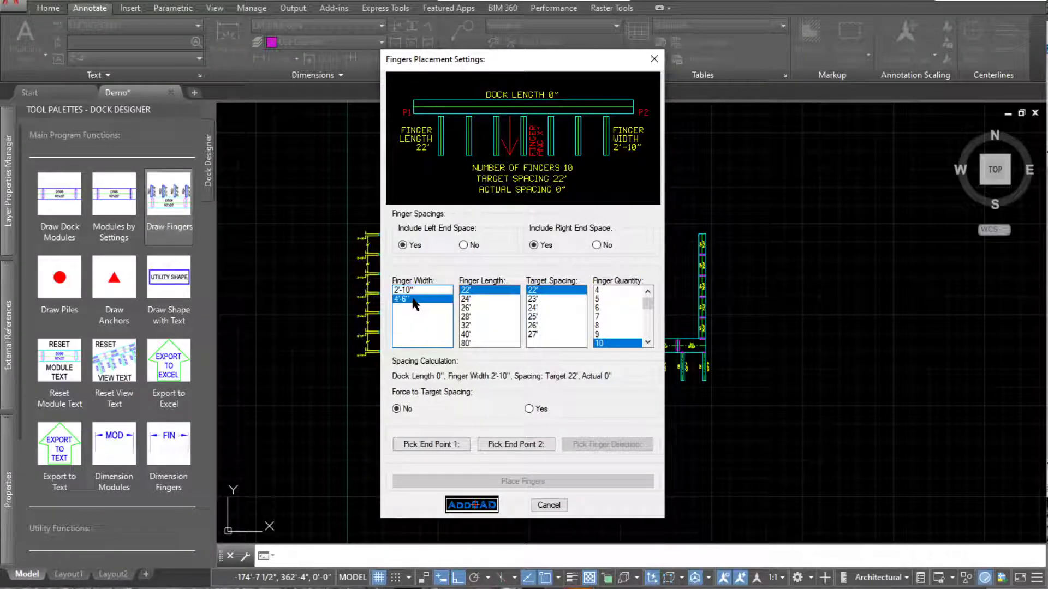
pyautogui.click(478, 334)
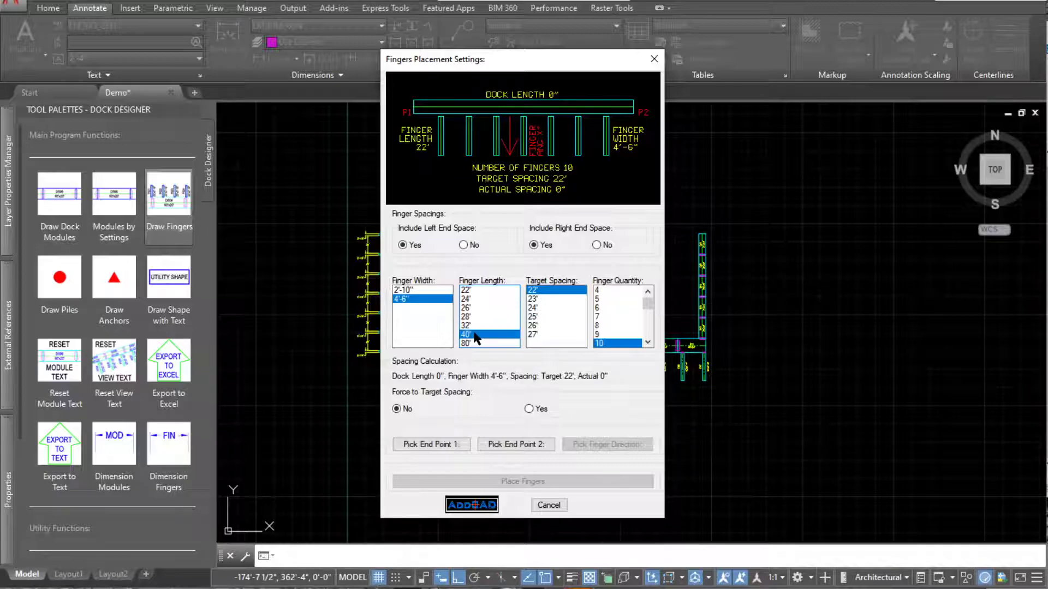
pyautogui.click(541, 326)
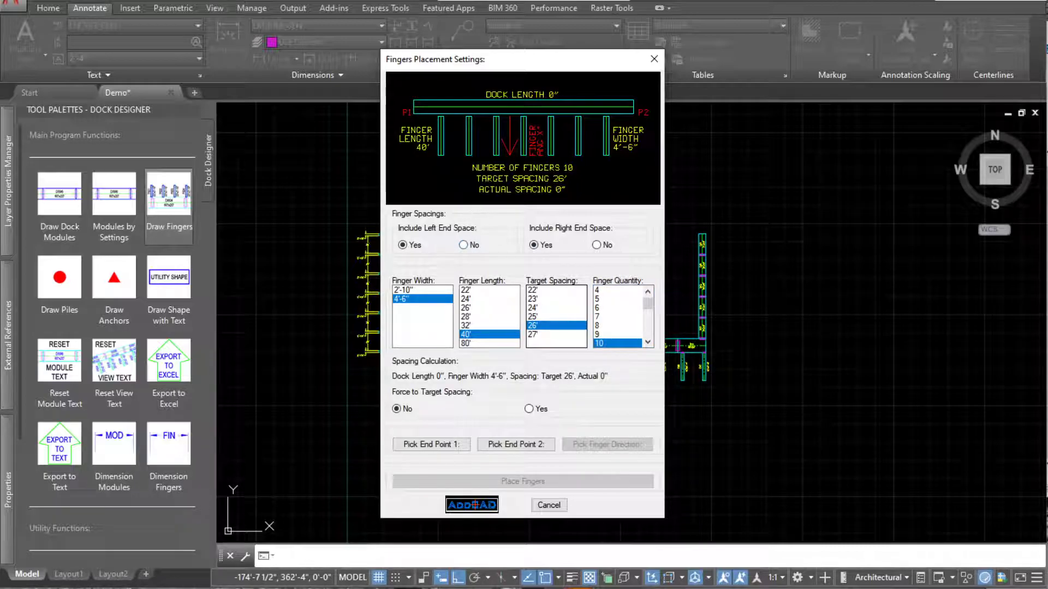
pyautogui.moveTo(504, 64)
pyautogui.mouseDown()
pyautogui.moveTo(649, 38)
pyautogui.moveTo(678, 44)
pyautogui.mouseUp()
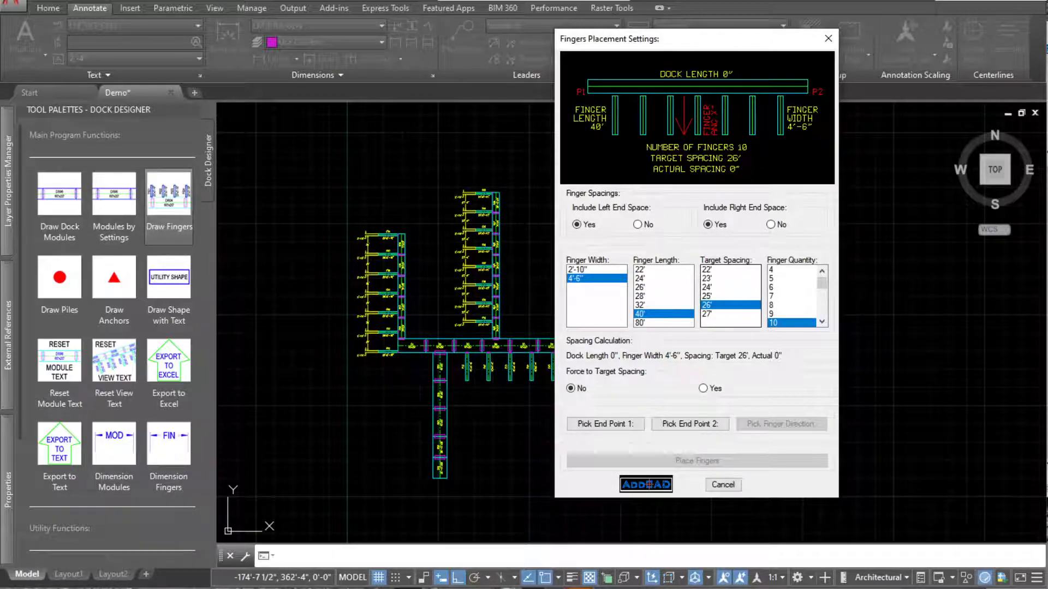
pyautogui.click(771, 225)
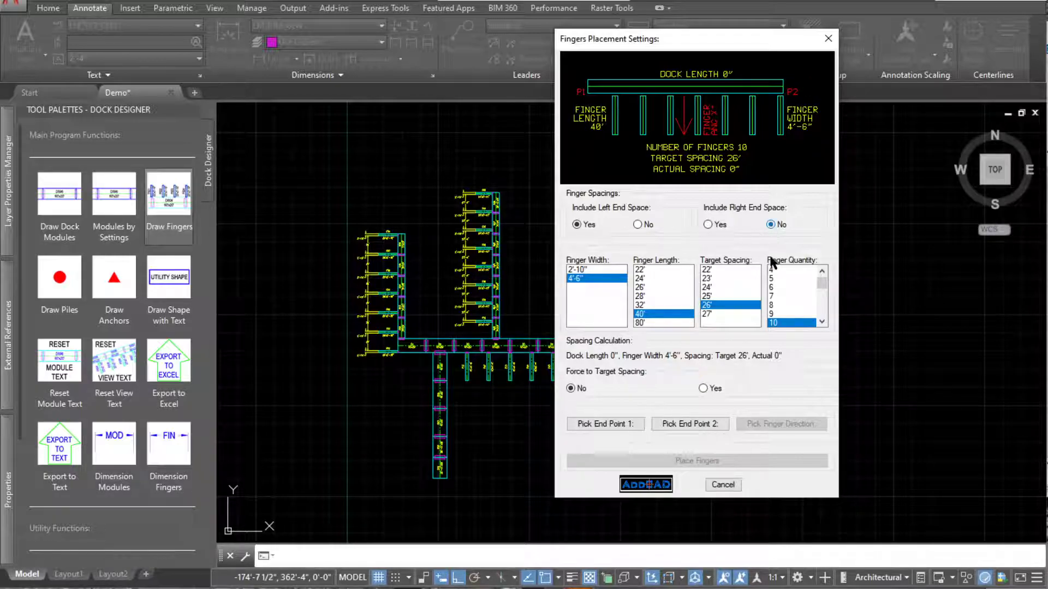
# Define the finger placement edge along the left side of the lower run, from the main dock to D55's free end, with fingers pointing left
pyautogui.click(580, 425)
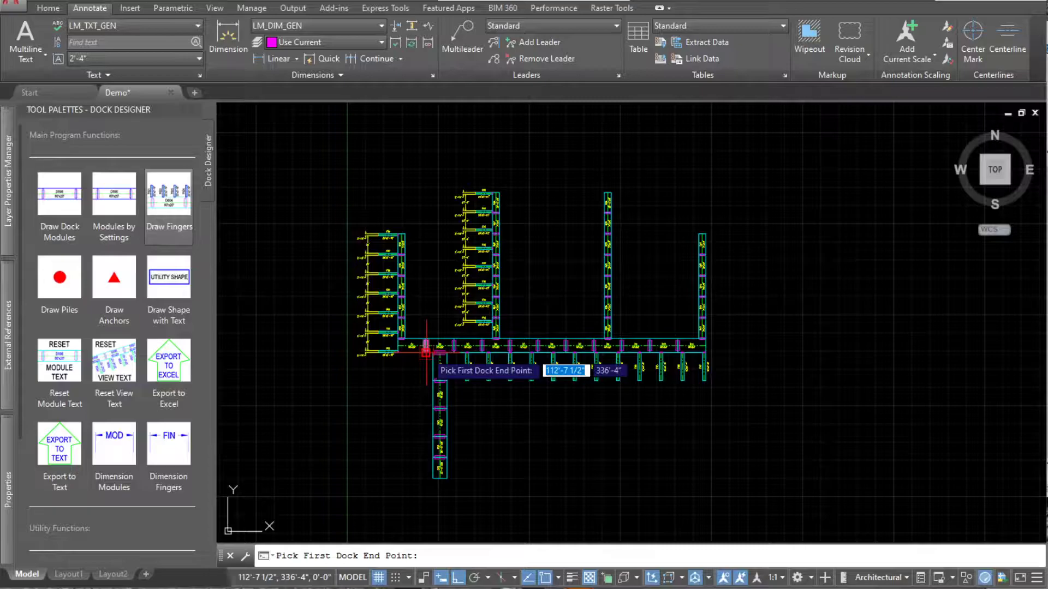
pyautogui.scroll(5, 432, 358)
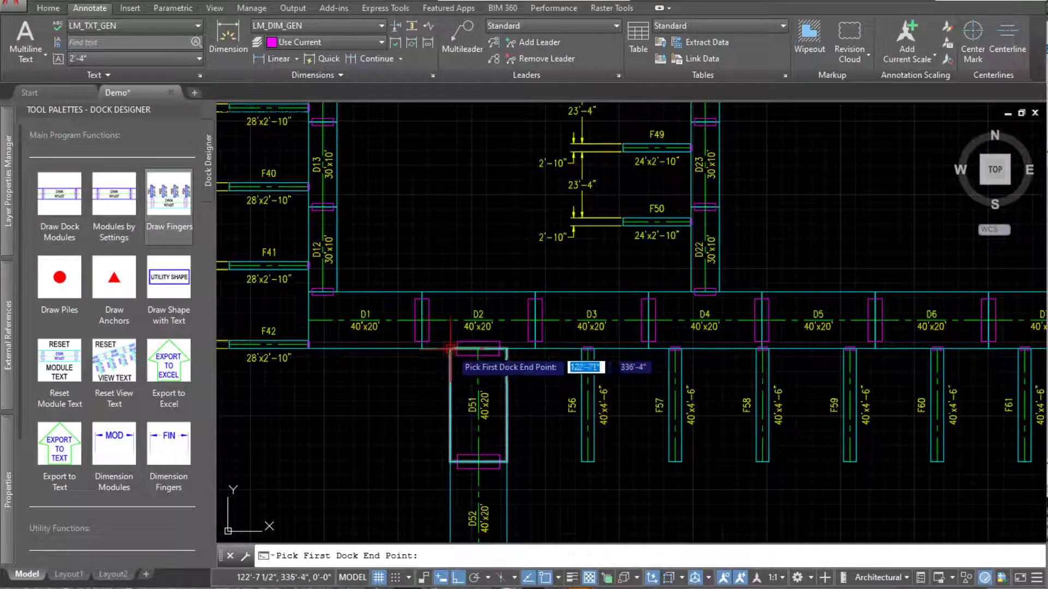
pyautogui.click(451, 348)
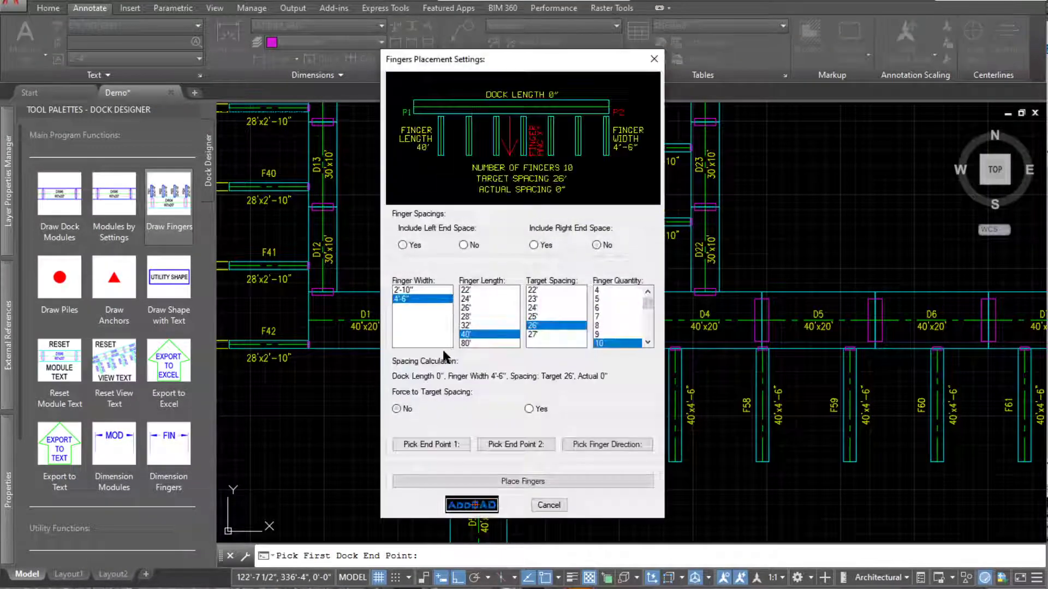
pyautogui.click(519, 445)
pyautogui.scroll(-5, 510, 449)
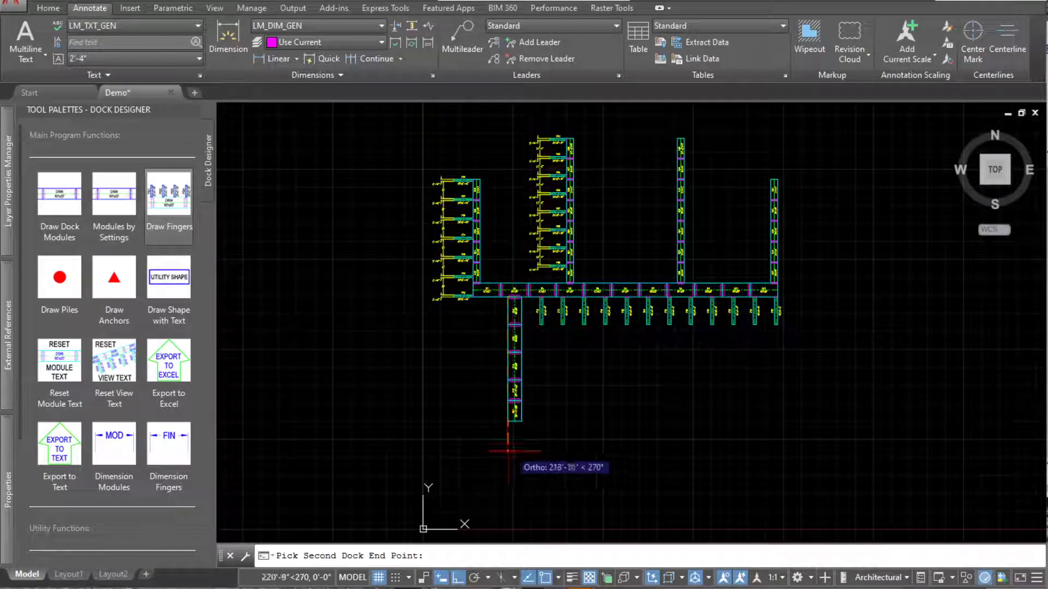
pyautogui.scroll(5, 510, 450)
pyautogui.click(509, 357)
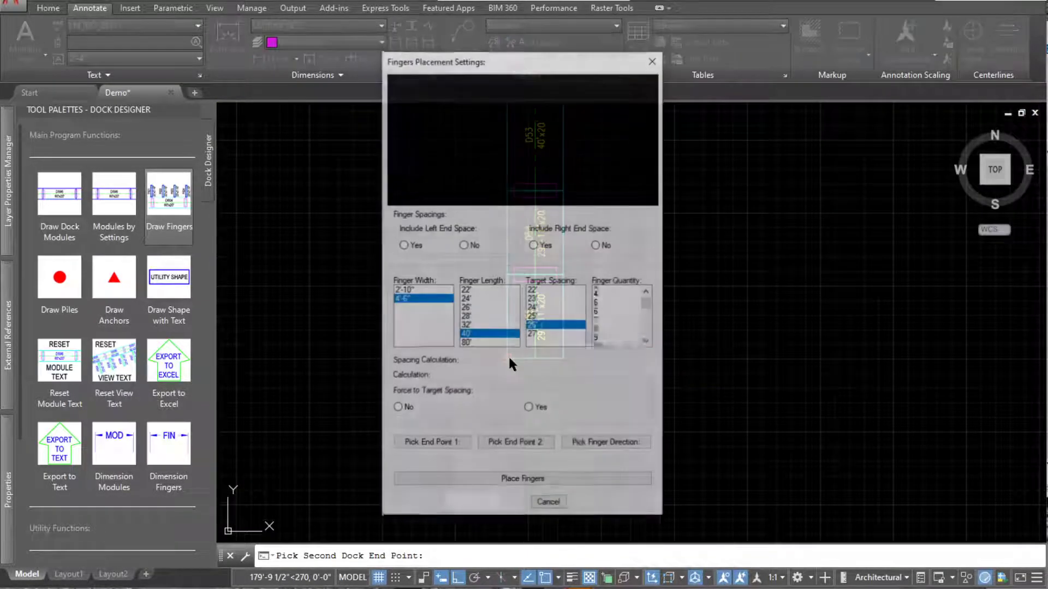
pyautogui.click(599, 445)
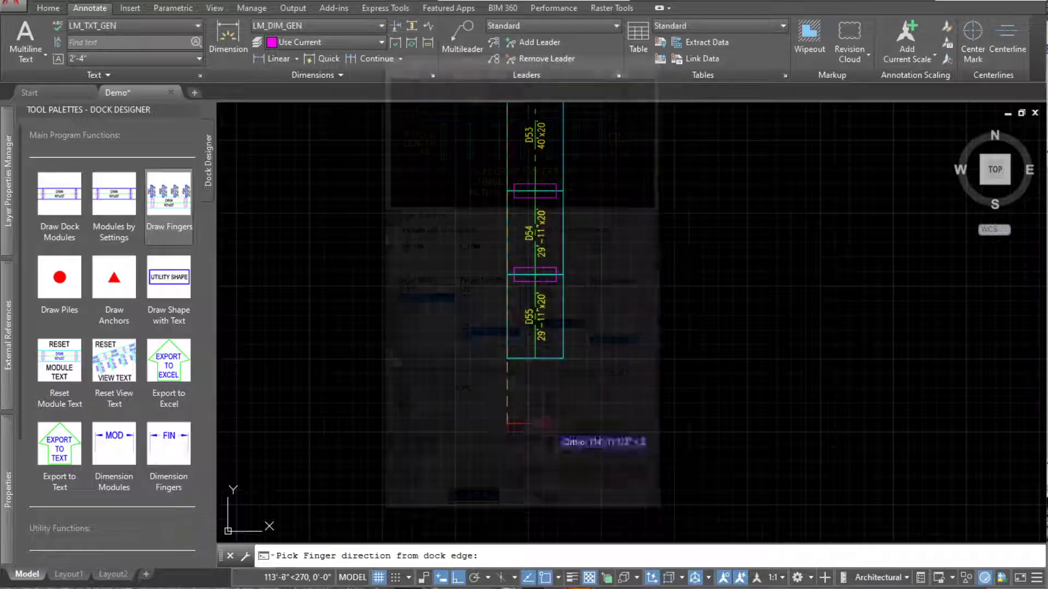
pyautogui.click(405, 285)
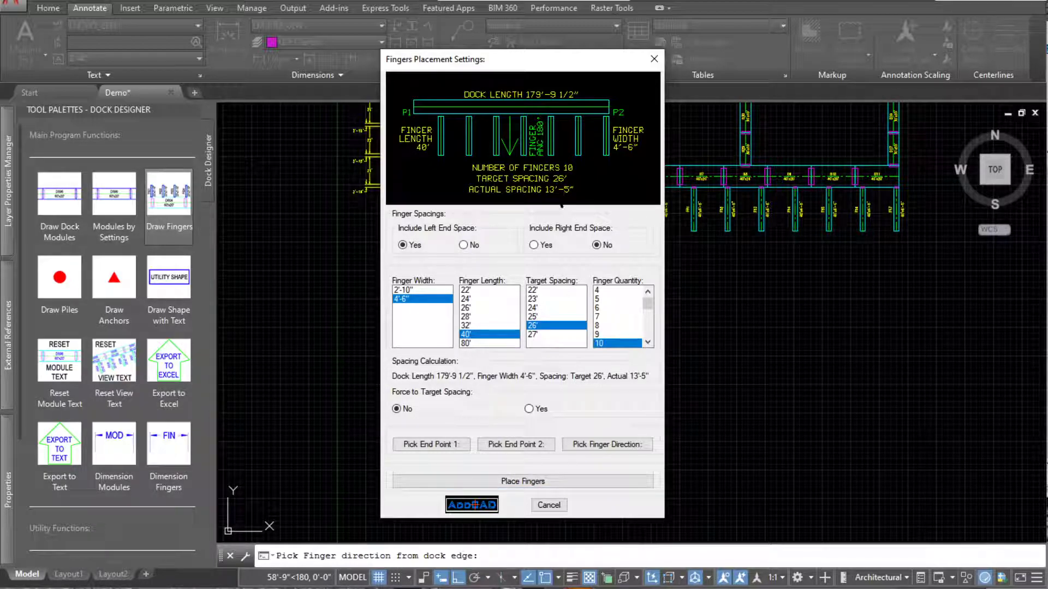
# Set the finger quantity to 6 and place the fingers along the left side of the lower run
pyautogui.click(601, 326)
pyautogui.click(604, 318)
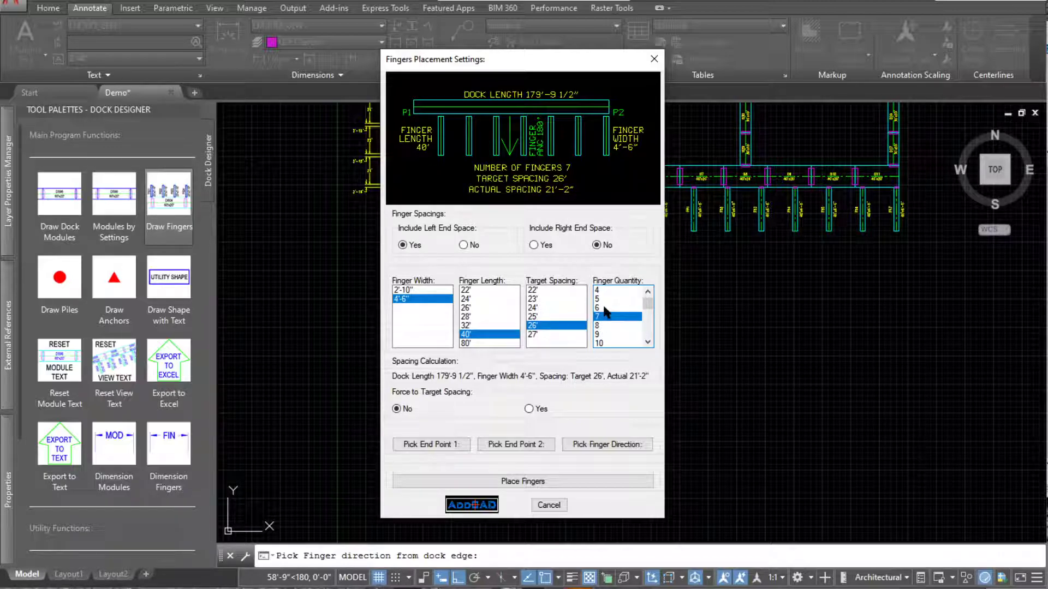
pyautogui.click(604, 308)
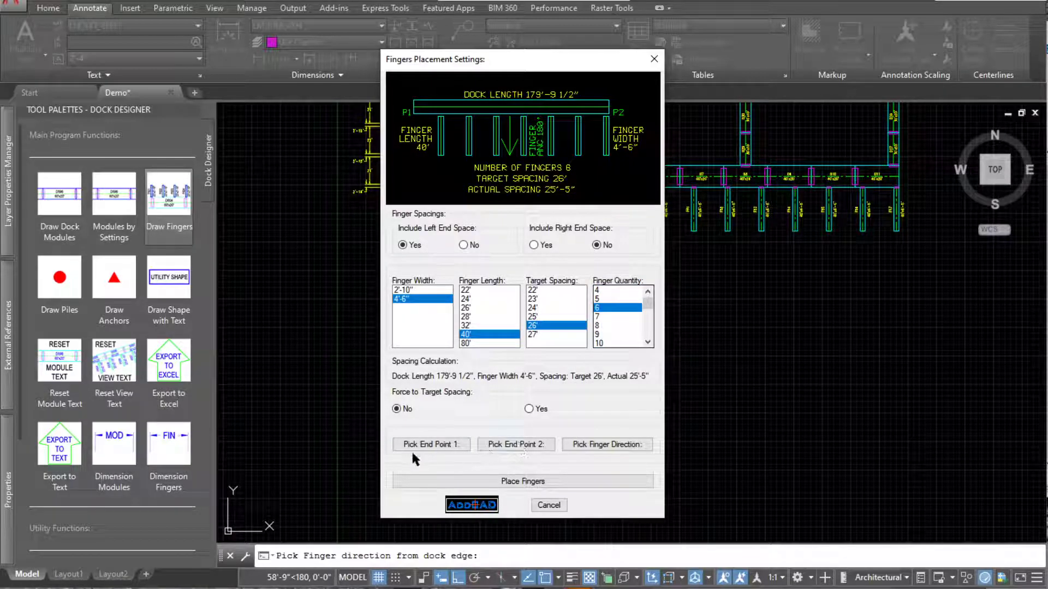
pyautogui.click(527, 480)
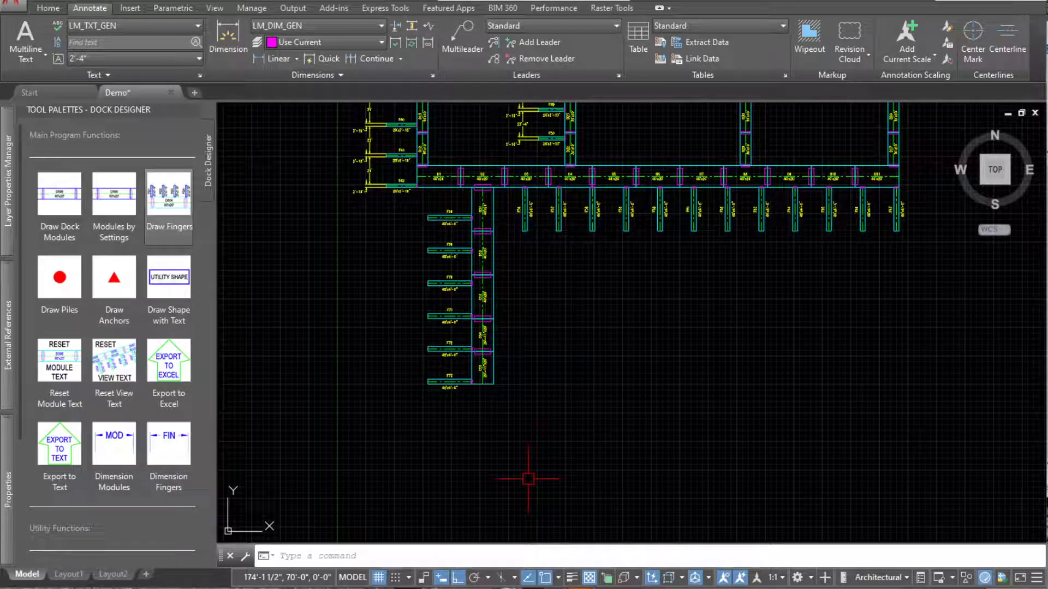
pyautogui.scroll(-1, 483, 474)
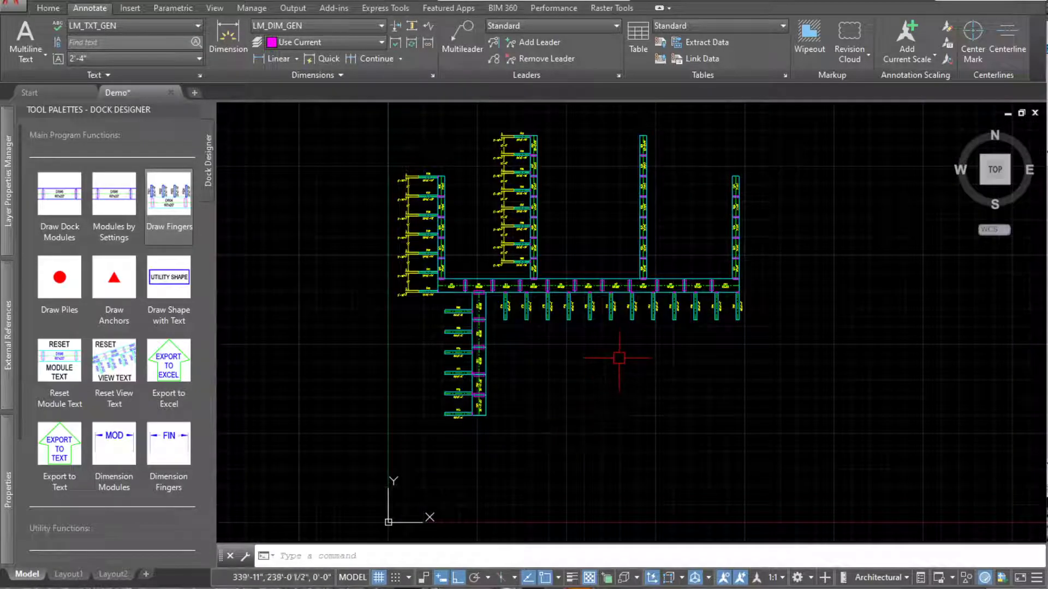
pyautogui.scroll(1, 613, 357)
pyautogui.scroll(-1, 419, 434)
pyautogui.press('alt')
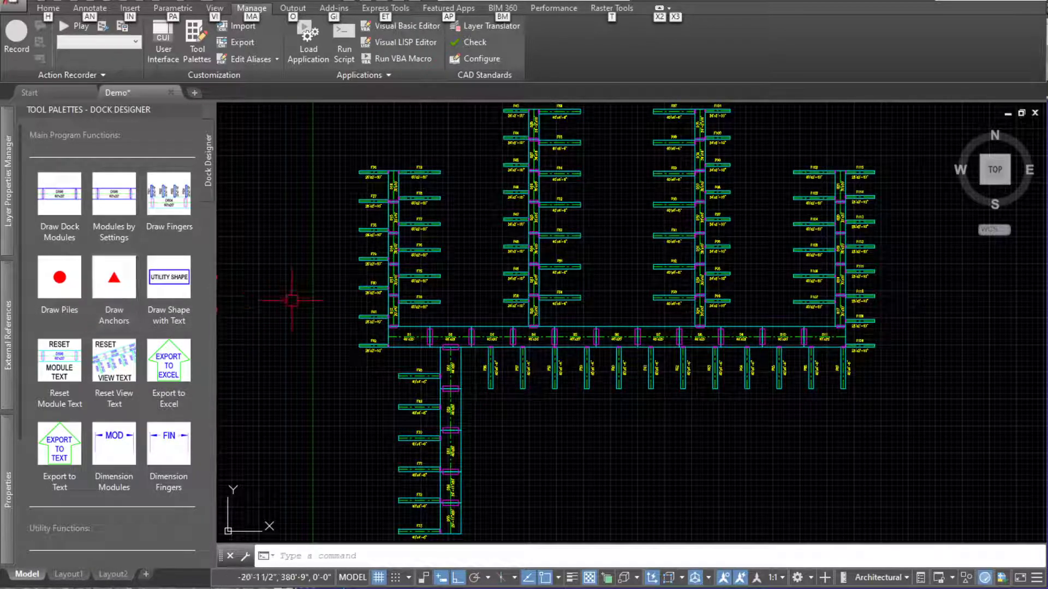
# Draw two diagonally opposite piles on module D16, one at its lower-left and one at its upper-right pile location
pyautogui.click(62, 284)
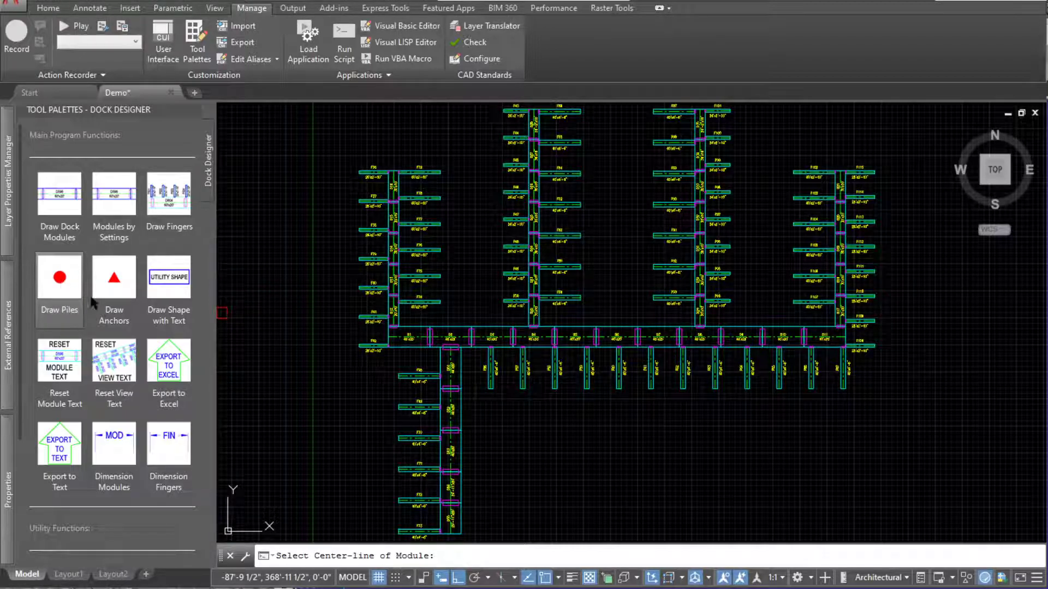
pyautogui.scroll(5, 397, 194)
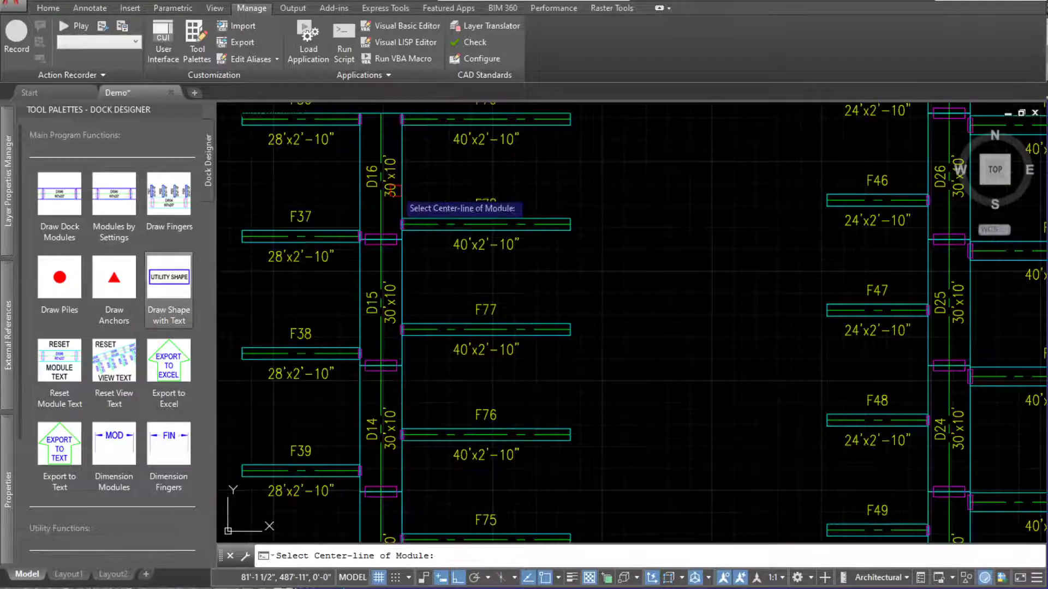
pyautogui.click(380, 213)
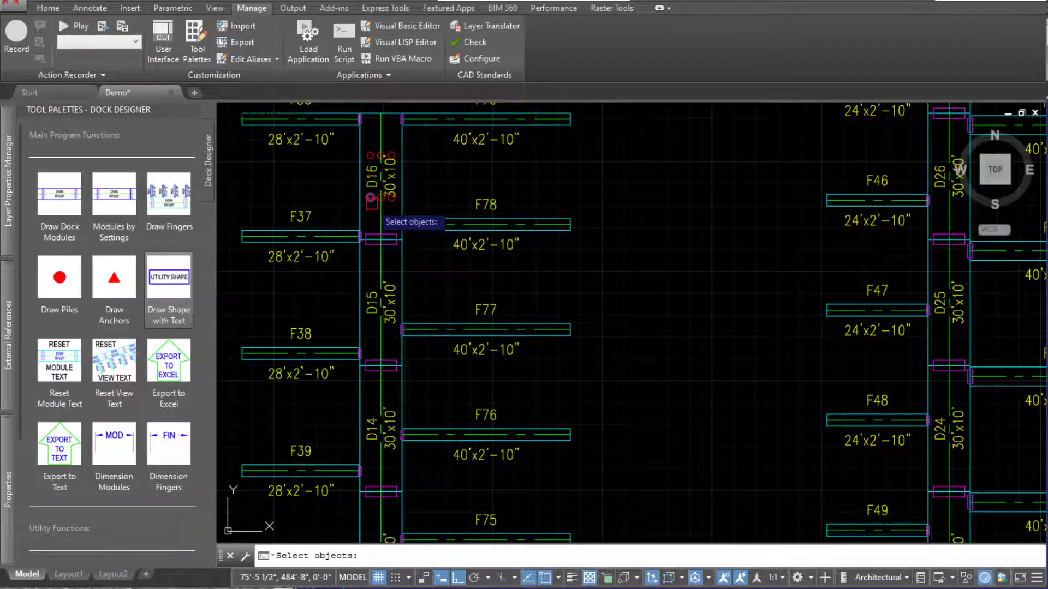
pyautogui.click(371, 199)
pyautogui.click(392, 155)
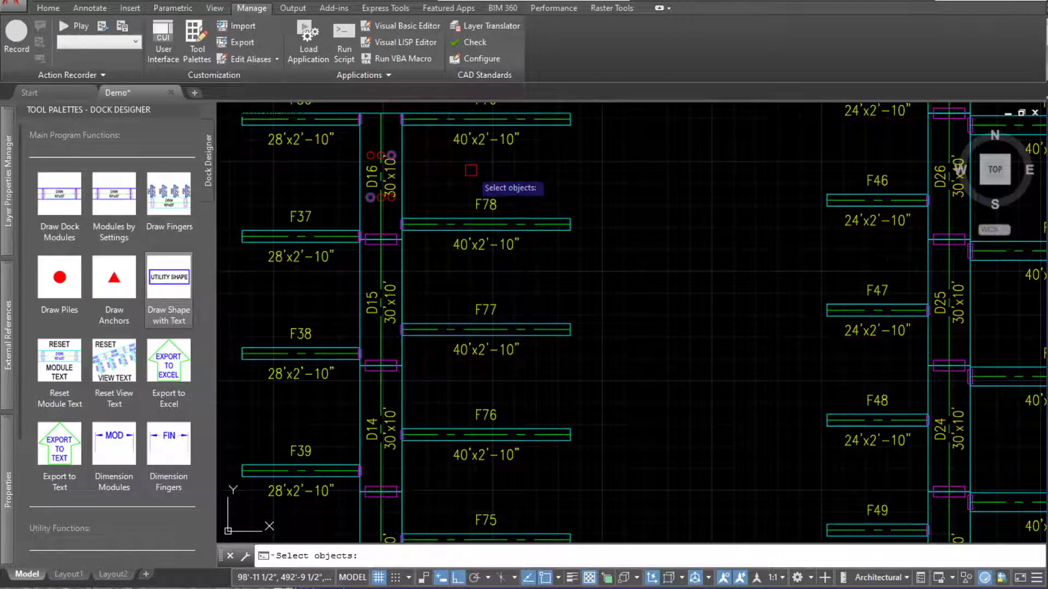
pyautogui.press('Return')
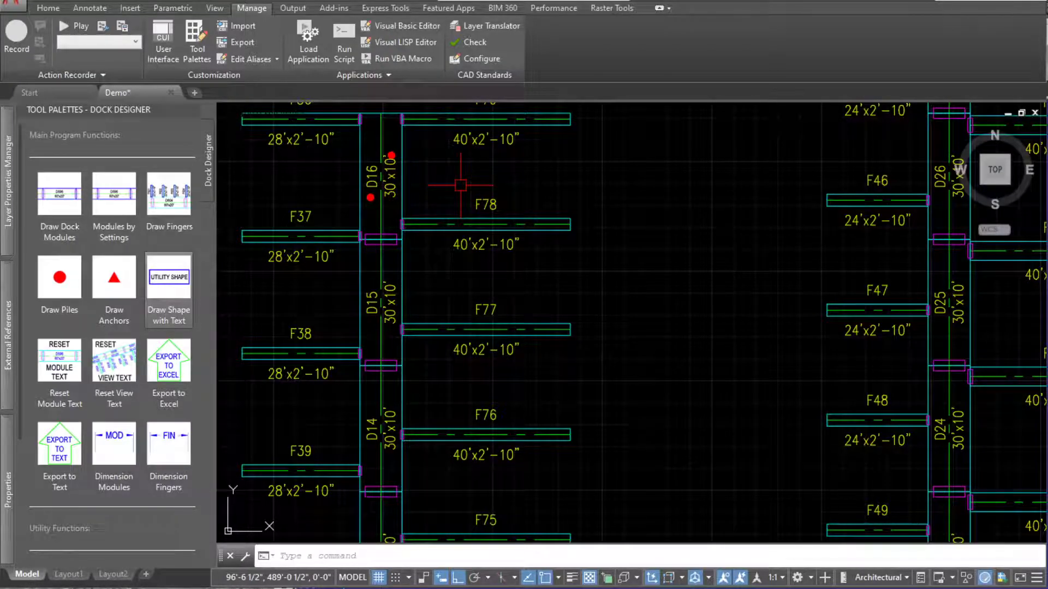
# Draw two anchors on main dock module D1, at its upper-left and lower-middle anchor locations
pyautogui.scroll(-2, 461, 185)
pyautogui.scroll(-2, 461, 180)
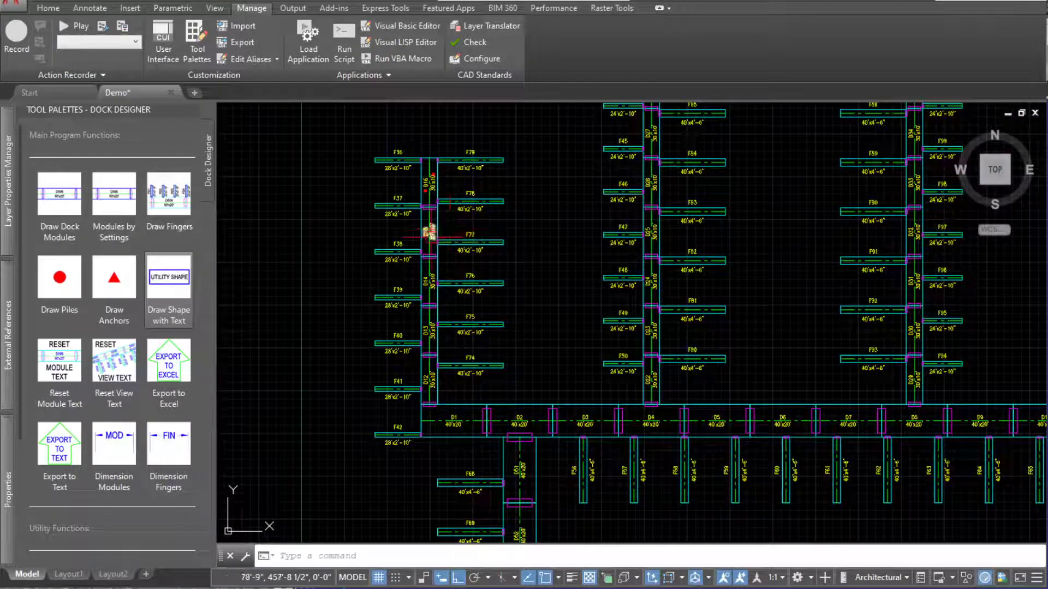
pyautogui.click(116, 280)
pyautogui.scroll(5, 452, 436)
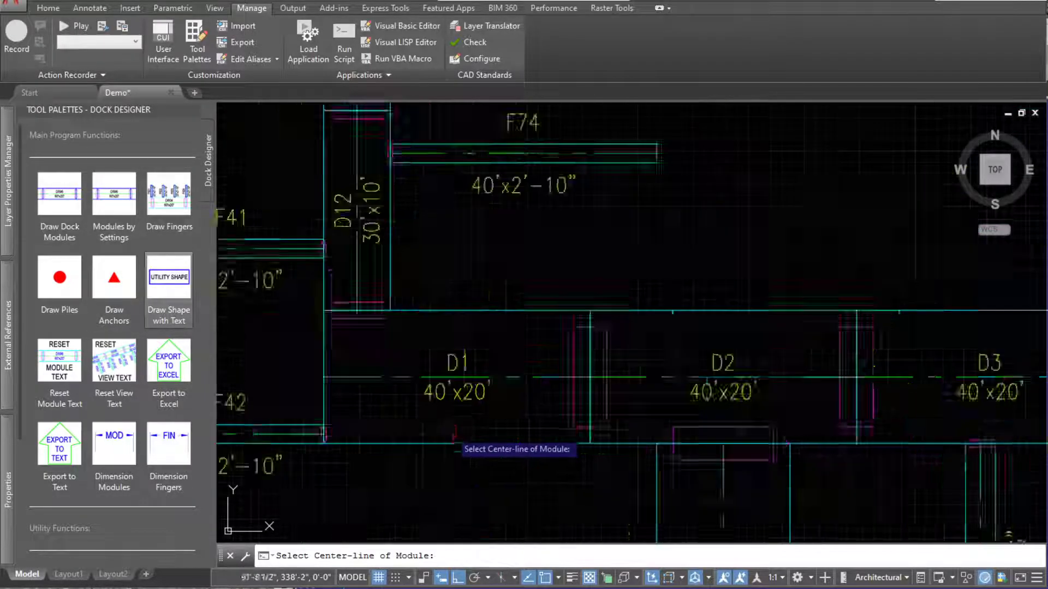
pyautogui.click(382, 345)
pyautogui.click(360, 298)
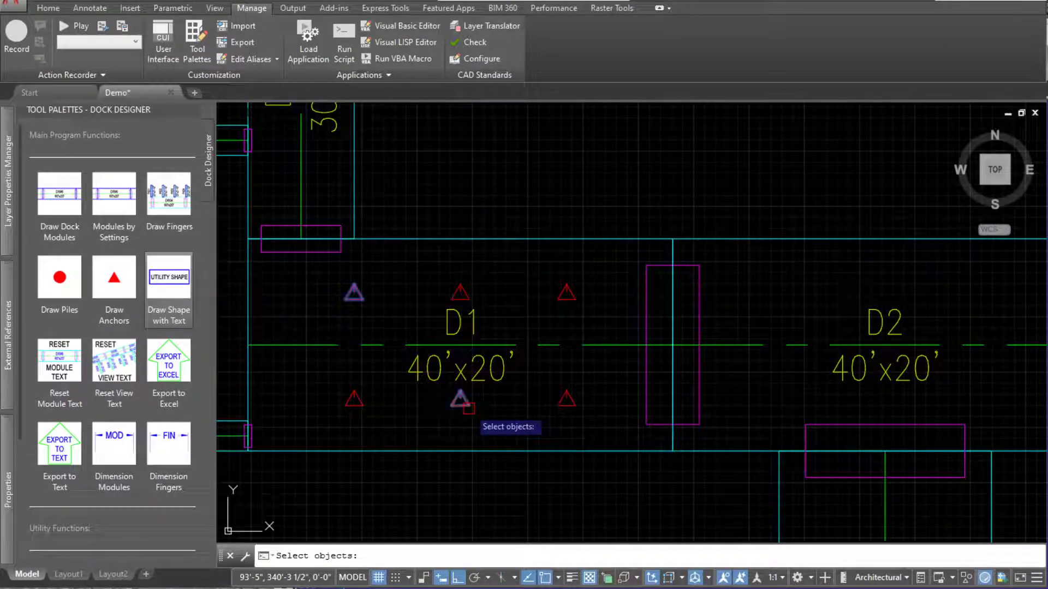
pyautogui.click(468, 408)
pyautogui.press('Return')
# Draw two anchors on main dock module D6, at its upper-left and lower-right anchor locations
pyautogui.scroll(-5, 474, 187)
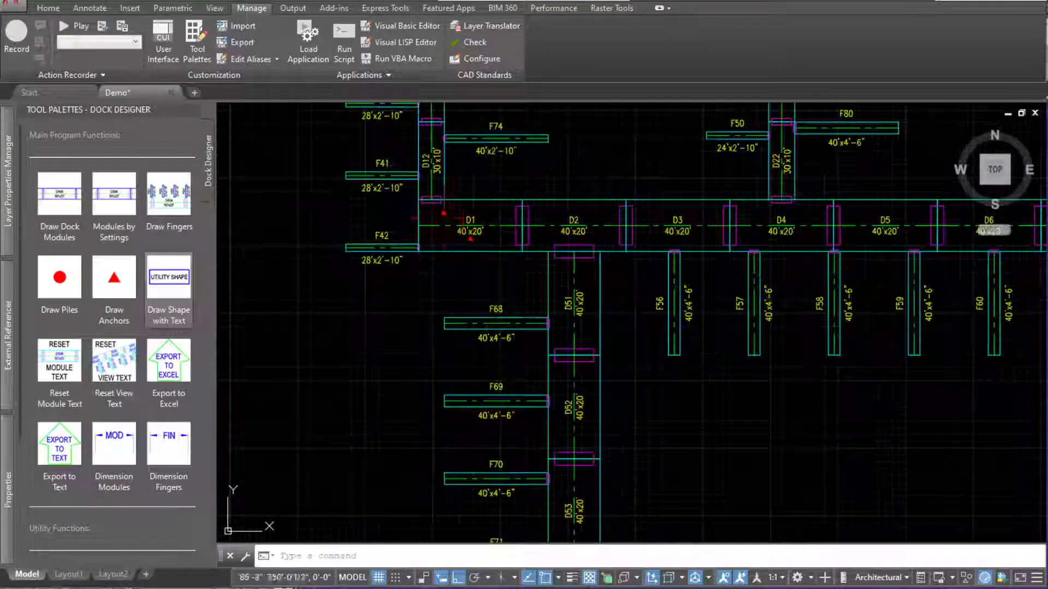
pyautogui.click(114, 279)
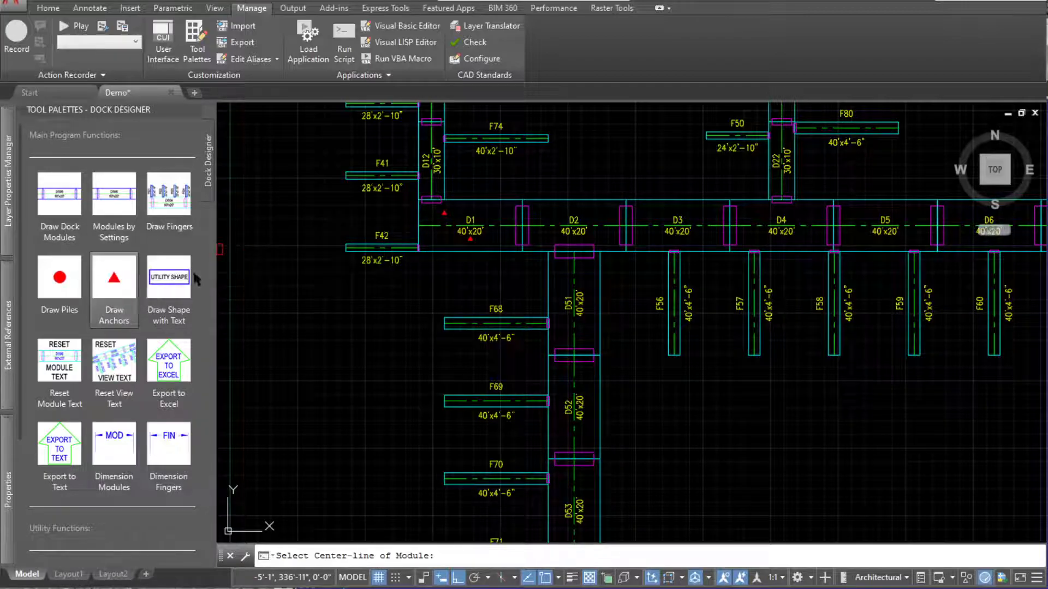
pyautogui.scroll(-3, 437, 263)
pyautogui.scroll(5, 611, 248)
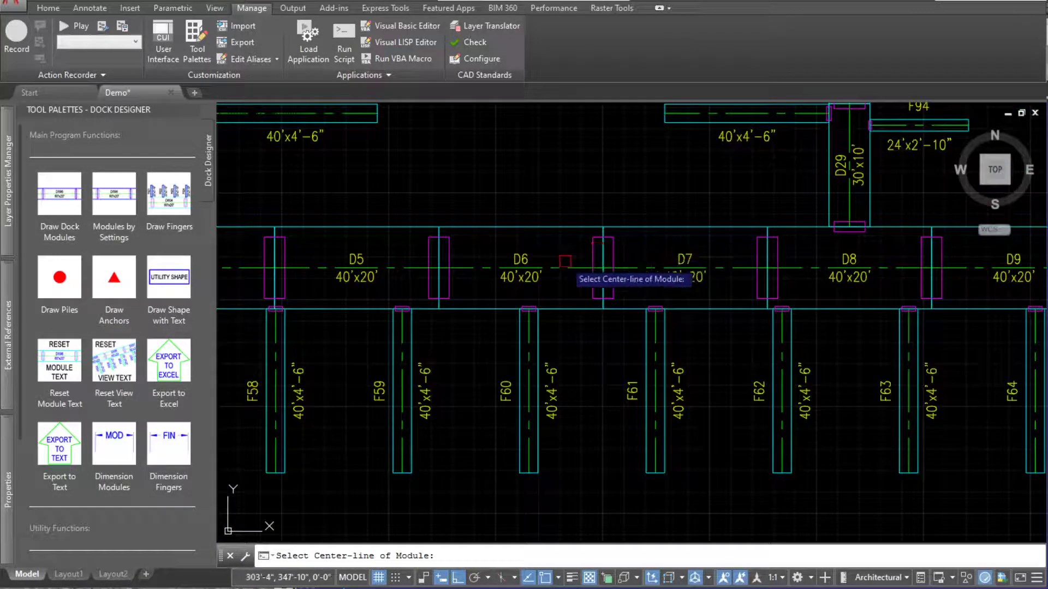
pyautogui.click(557, 268)
pyautogui.click(562, 289)
pyautogui.press('Return')
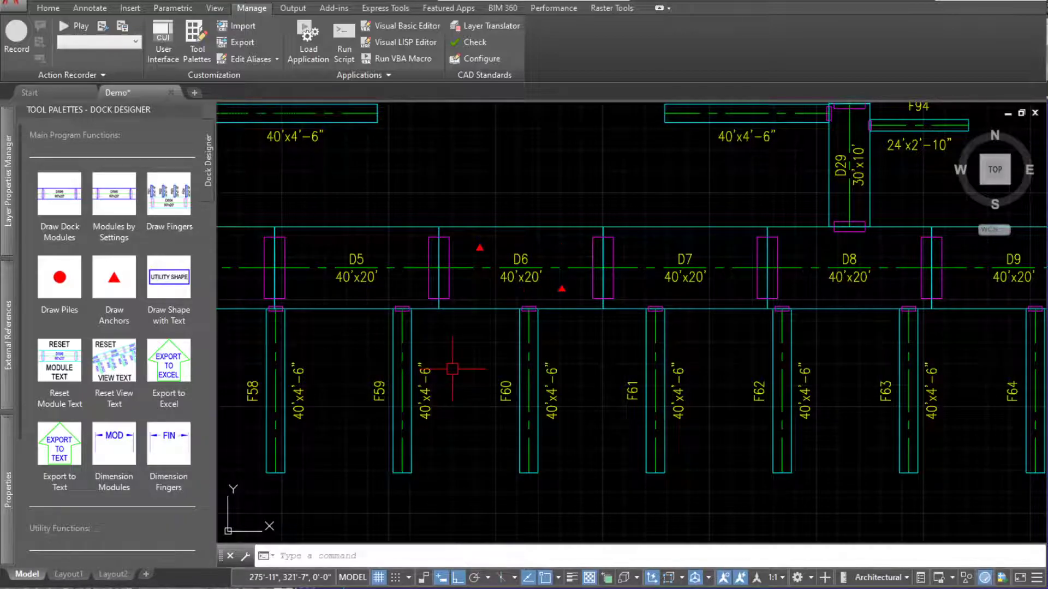
# Draw two diagonally opposite piles on module D51, in the middle of its upper-left and lower-right location groups
pyautogui.click(53, 295)
pyautogui.scroll(-5, 461, 243)
pyautogui.scroll(4, 362, 341)
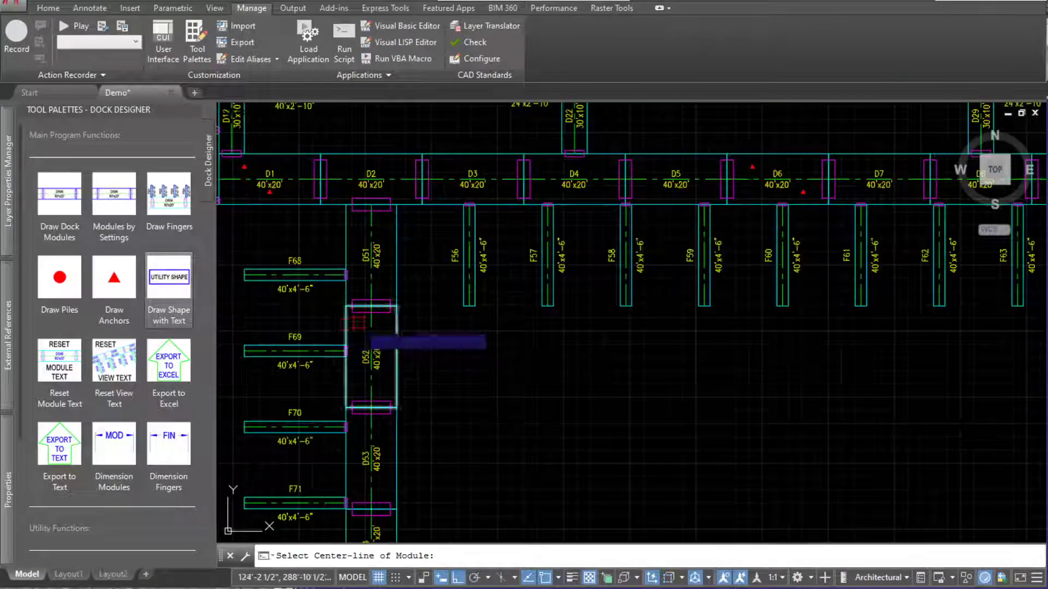
pyautogui.click(371, 254)
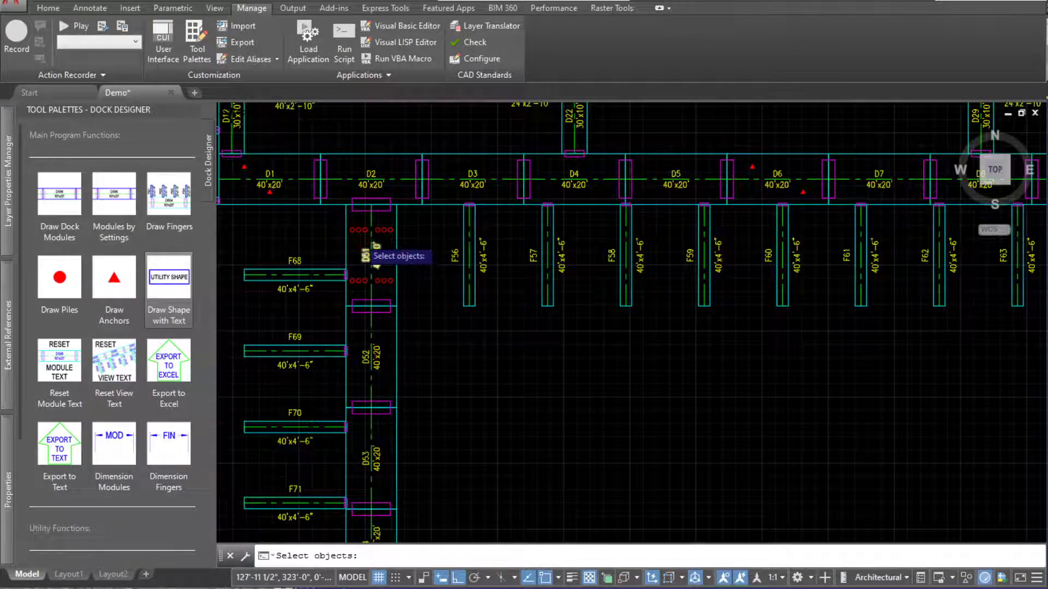
pyautogui.scroll(4, 366, 245)
pyautogui.click(421, 345)
pyautogui.press('Return')
# Draw four piles on module D54, using the outermost pile location at each corner
pyautogui.scroll(-5, 485, 250)
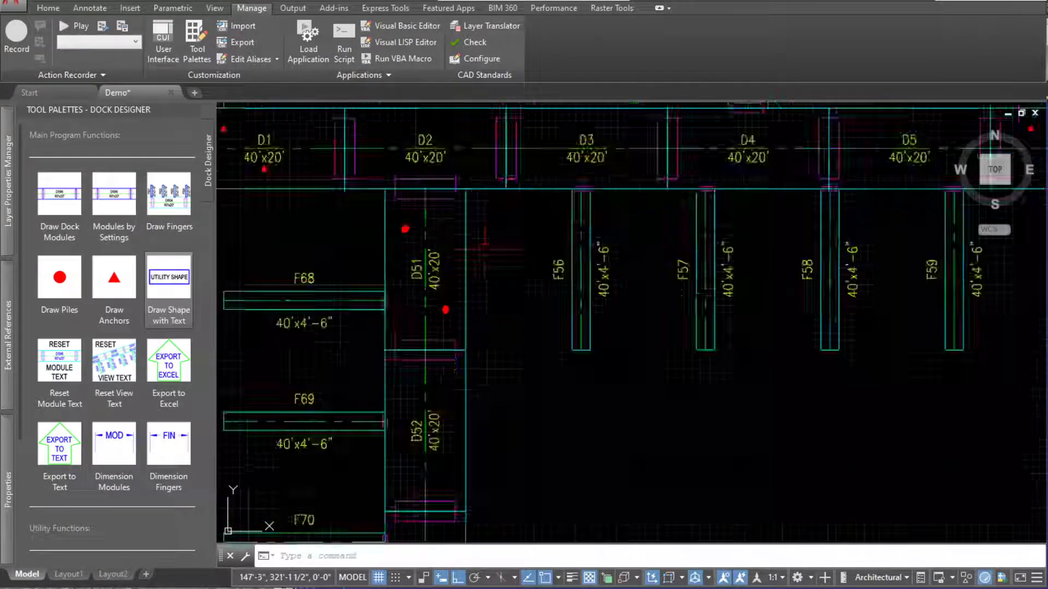
pyautogui.scroll(5, 461, 382)
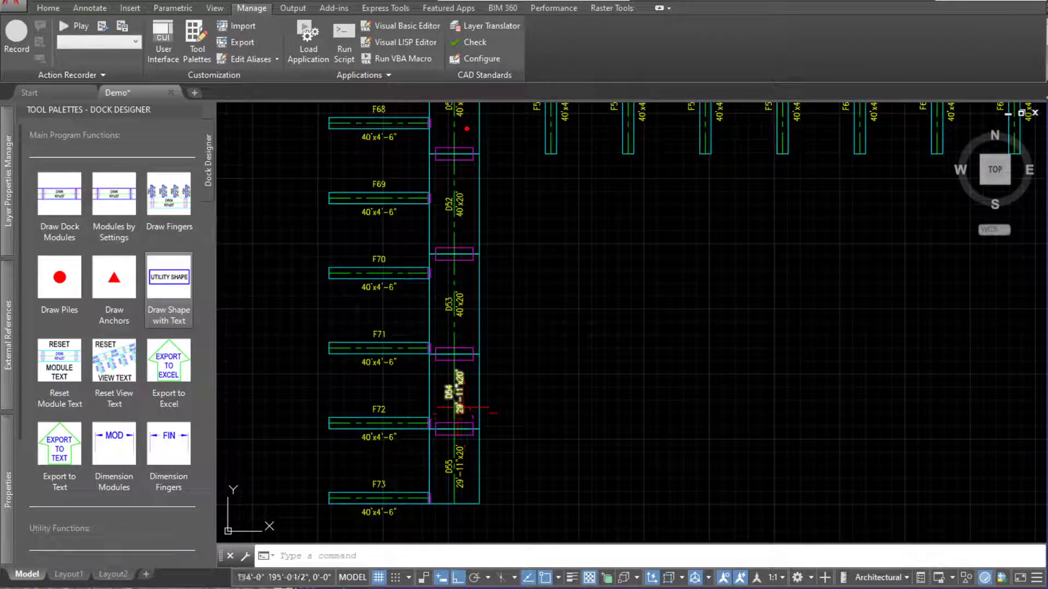
pyautogui.click(168, 364)
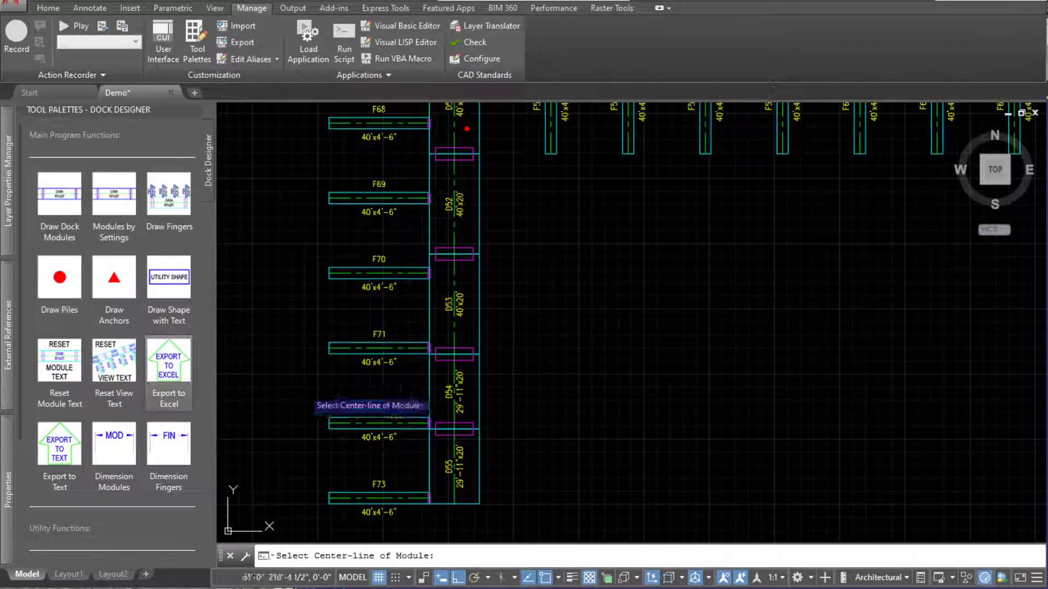
pyautogui.scroll(4, 453, 367)
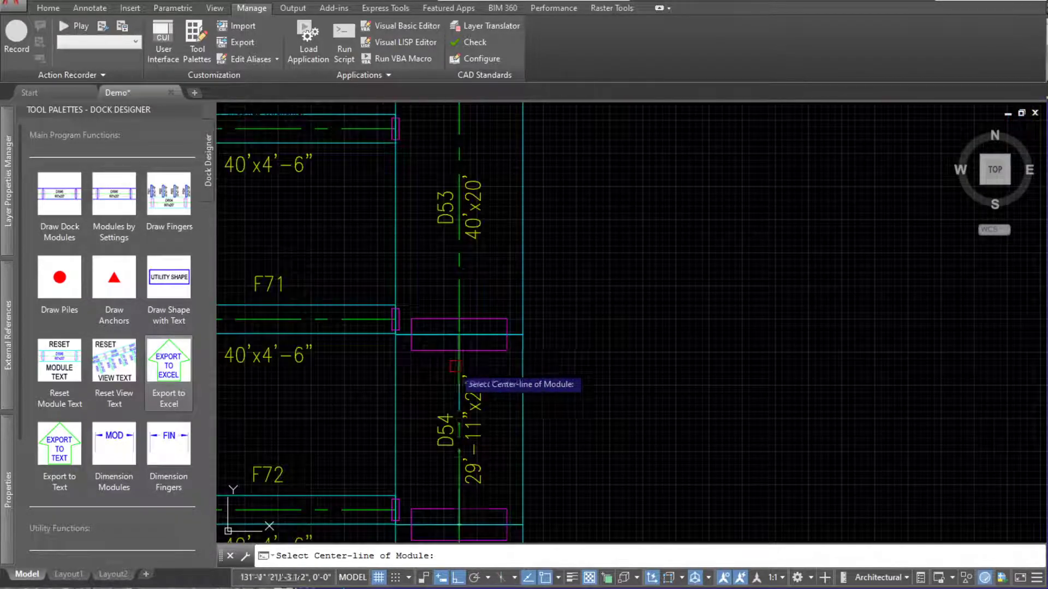
pyautogui.click(459, 376)
pyautogui.click(410, 398)
pyautogui.click(506, 461)
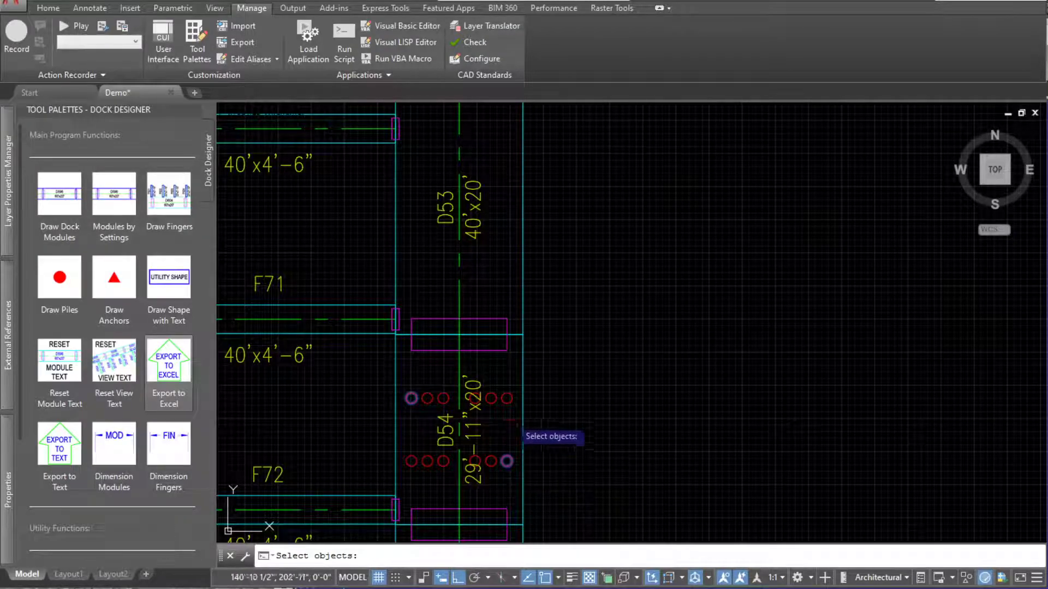
pyautogui.click(507, 398)
pyautogui.click(410, 461)
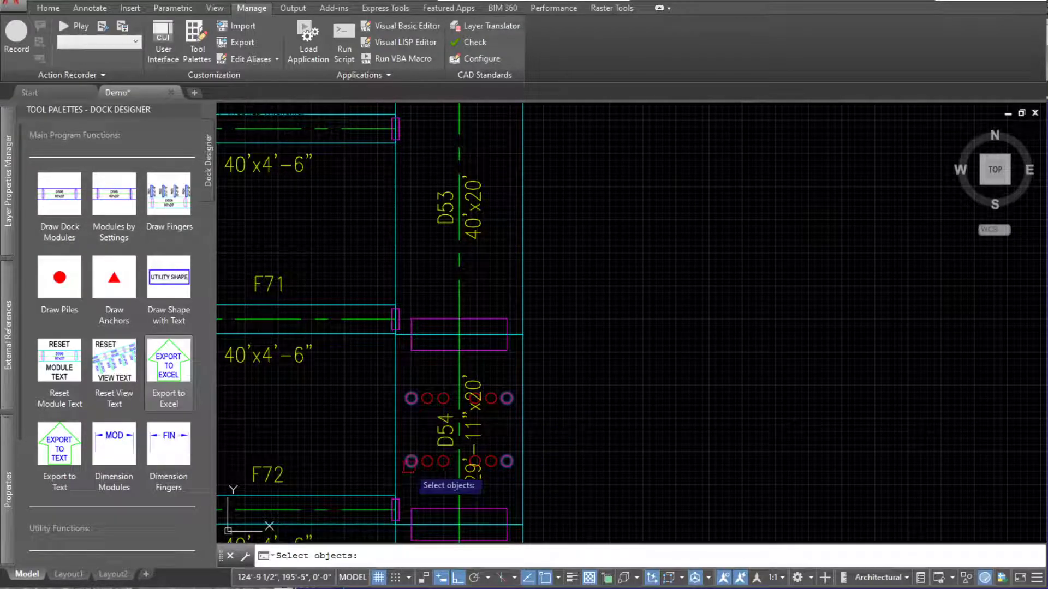
pyautogui.press('Return')
# Draw two anchors along the centre-line of module D22, at its upper and lower anchor locations
pyautogui.scroll(-6, 480, 354)
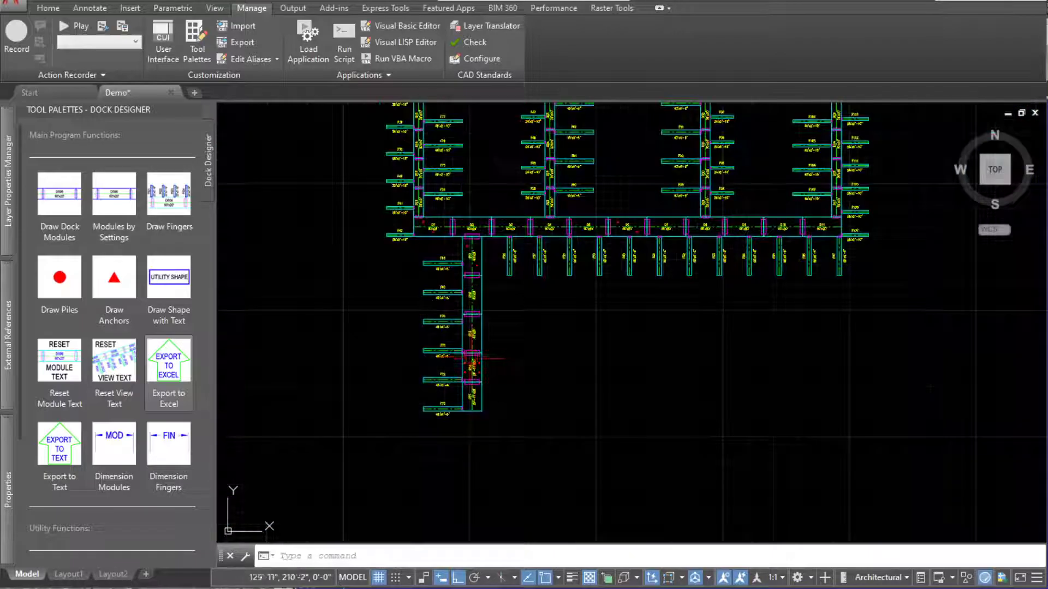
pyautogui.scroll(2, 529, 280)
pyautogui.scroll(-2, 517, 298)
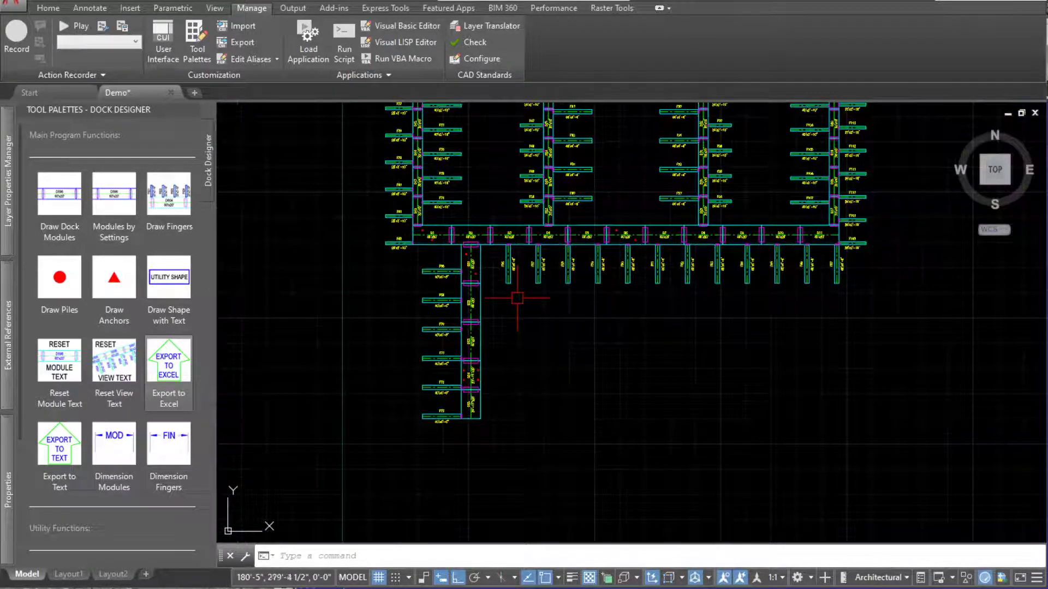
pyautogui.scroll(2, 517, 298)
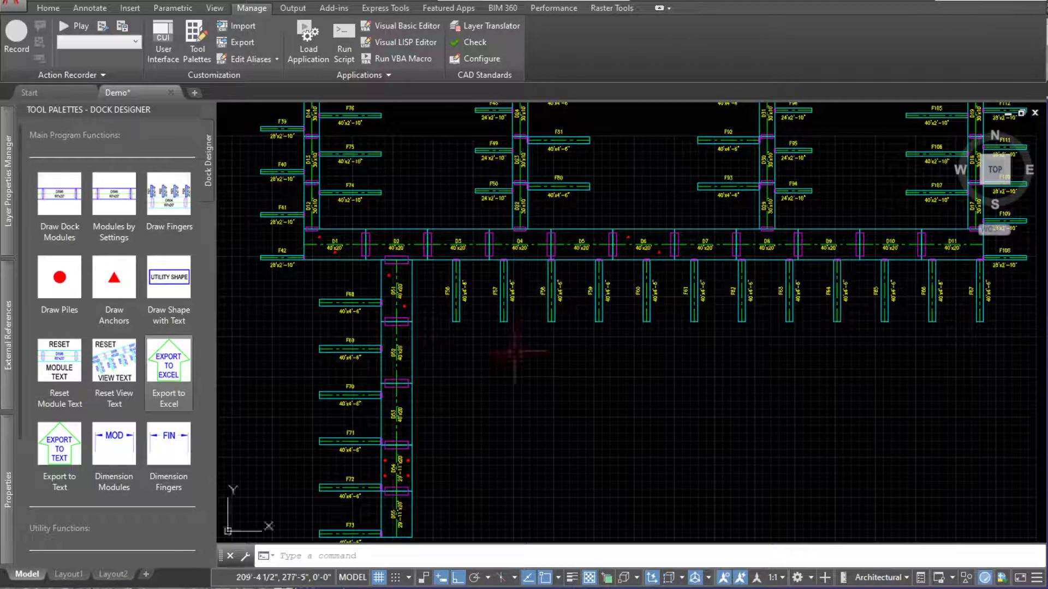
pyautogui.scroll(-2, 507, 345)
pyautogui.scroll(2, 507, 344)
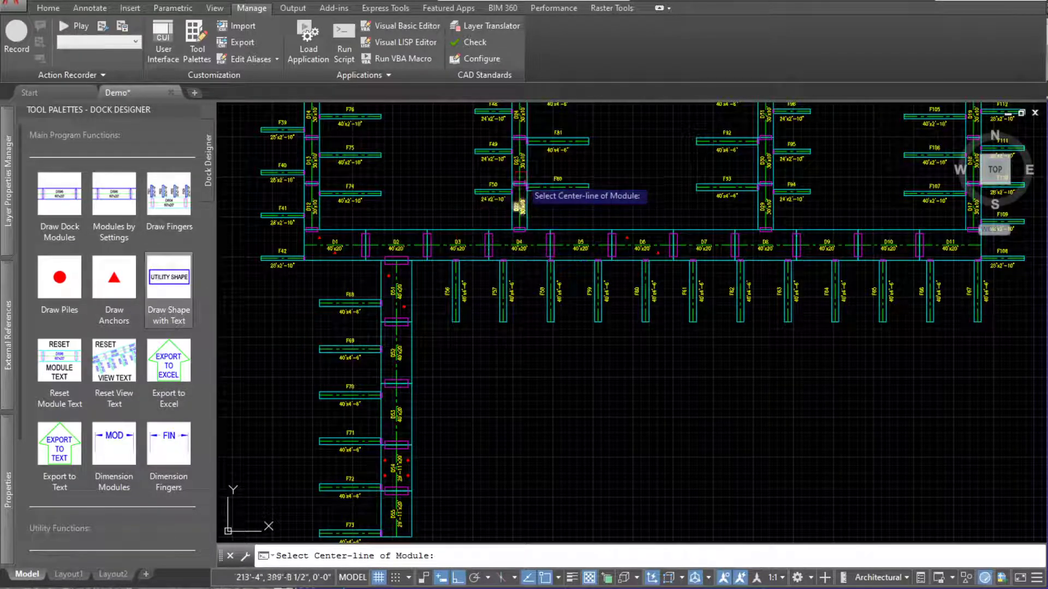
pyautogui.scroll(6, 520, 183)
pyautogui.click(497, 231)
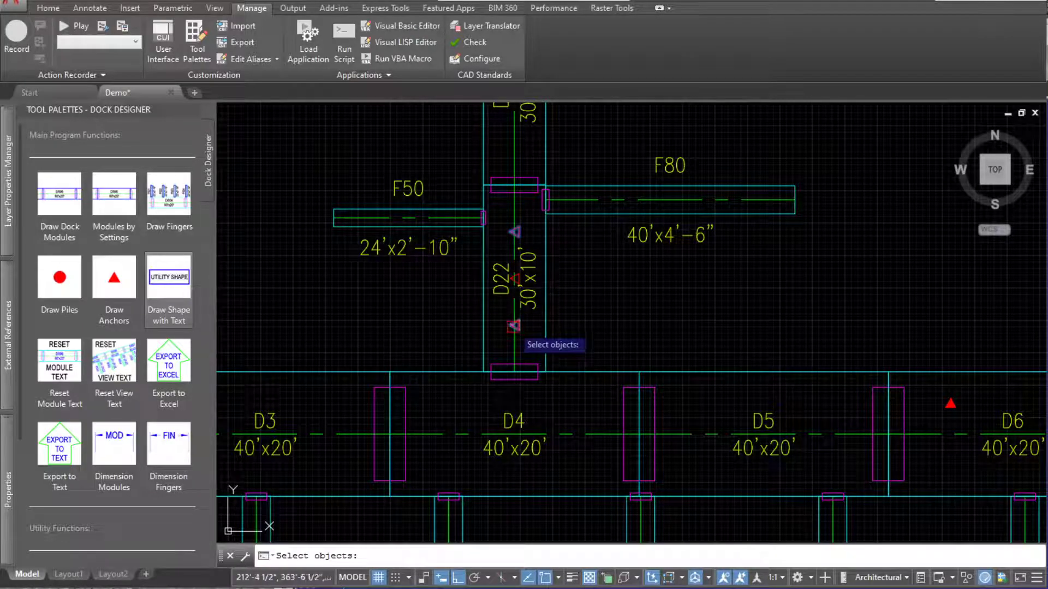
pyautogui.press('Return')
# Export the marina layout's component data to an Excel workbook
pyautogui.scroll(-8, 390, 235)
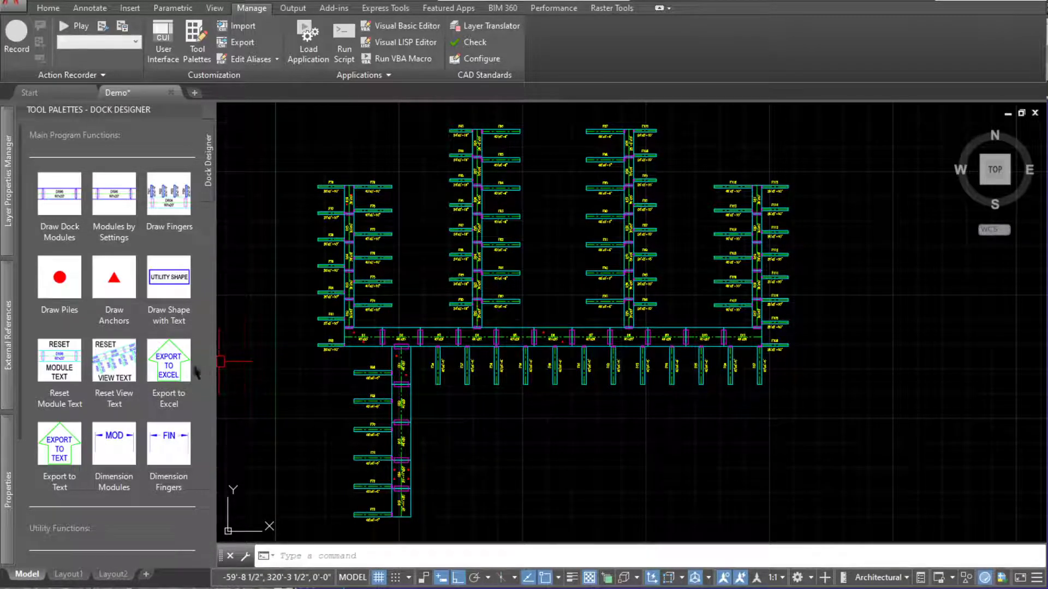
pyautogui.click(166, 368)
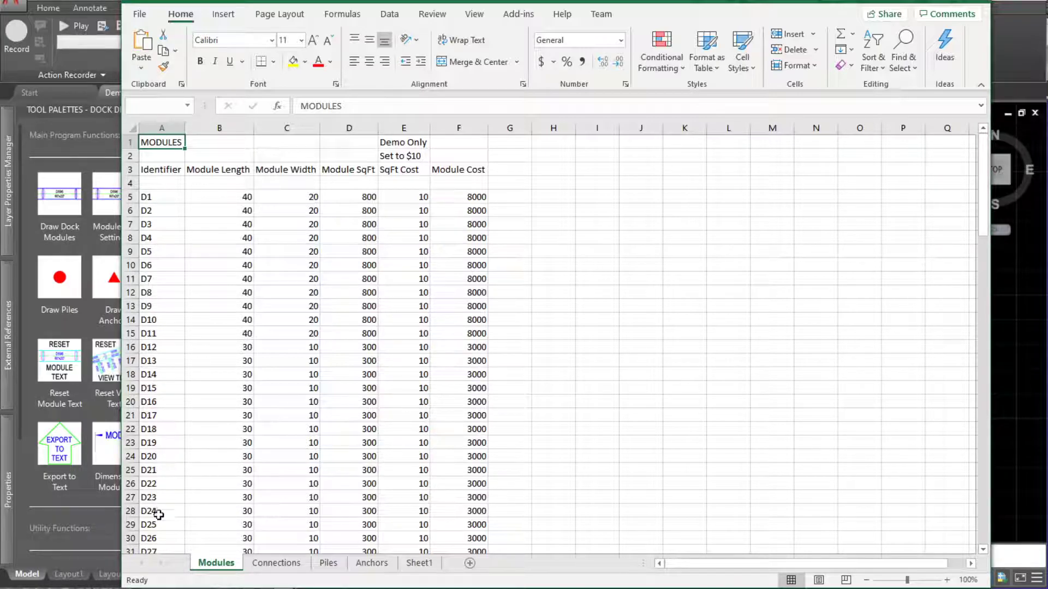
# Review the exported Modules sheet in Excel, checking the dock and finger identifiers, dimensions, areas and costs from first to last row
pyautogui.scroll(-2, 187, 390)
pyautogui.scroll(-7, 188, 389)
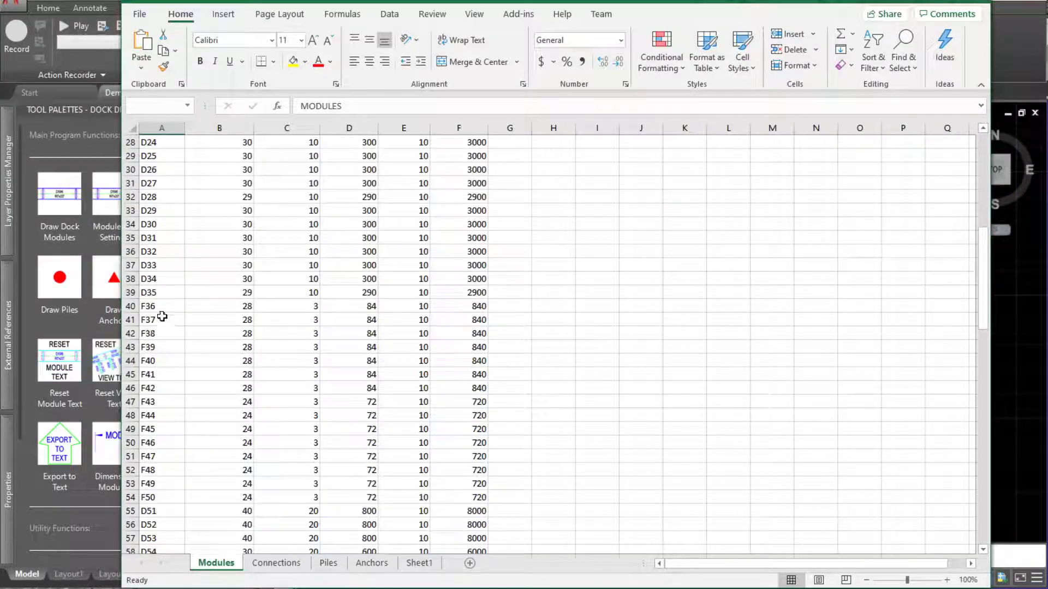
pyautogui.scroll(4, 191, 395)
pyautogui.scroll(5, 191, 395)
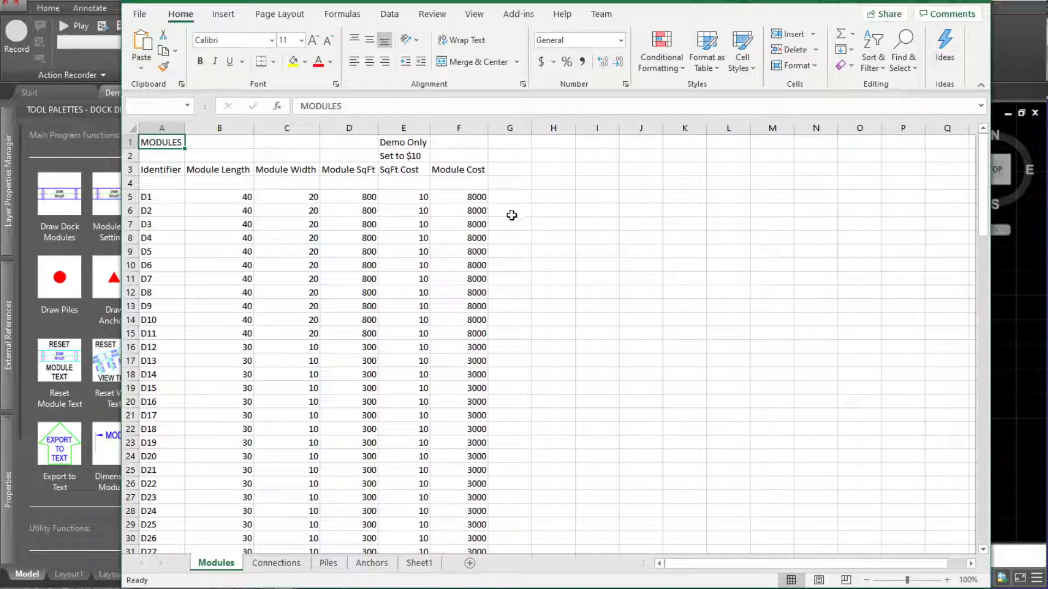
pyautogui.scroll(-16, 558, 262)
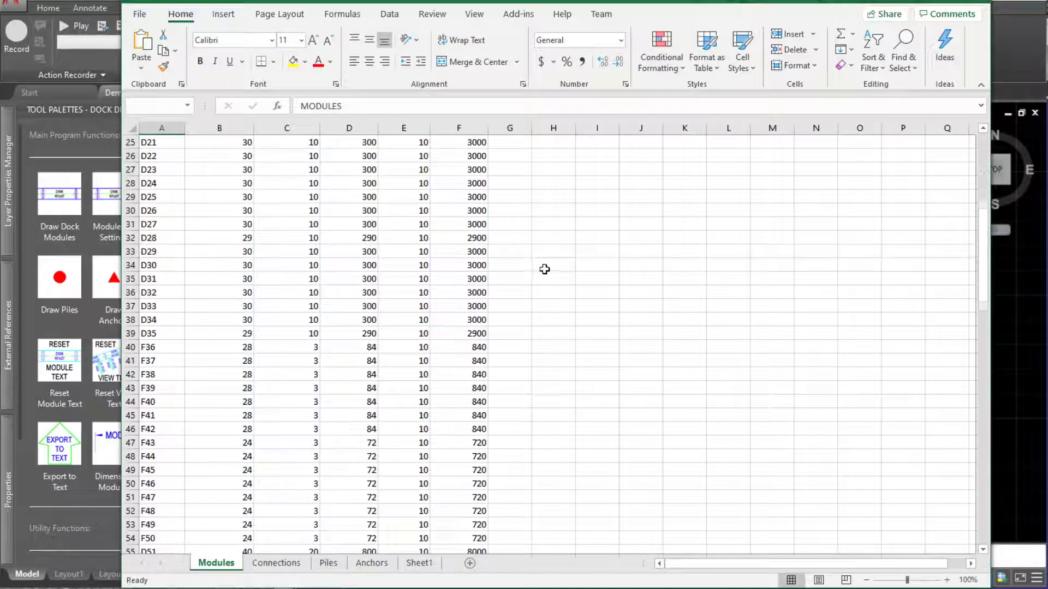
pyautogui.scroll(-19, 541, 272)
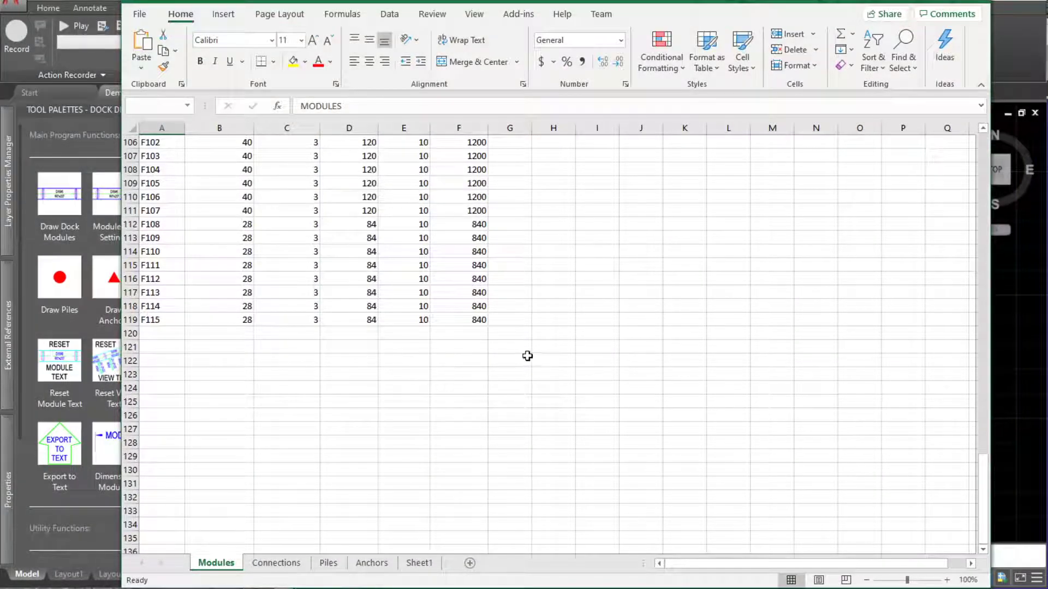
pyautogui.scroll(18, 527, 355)
pyautogui.scroll(17, 527, 356)
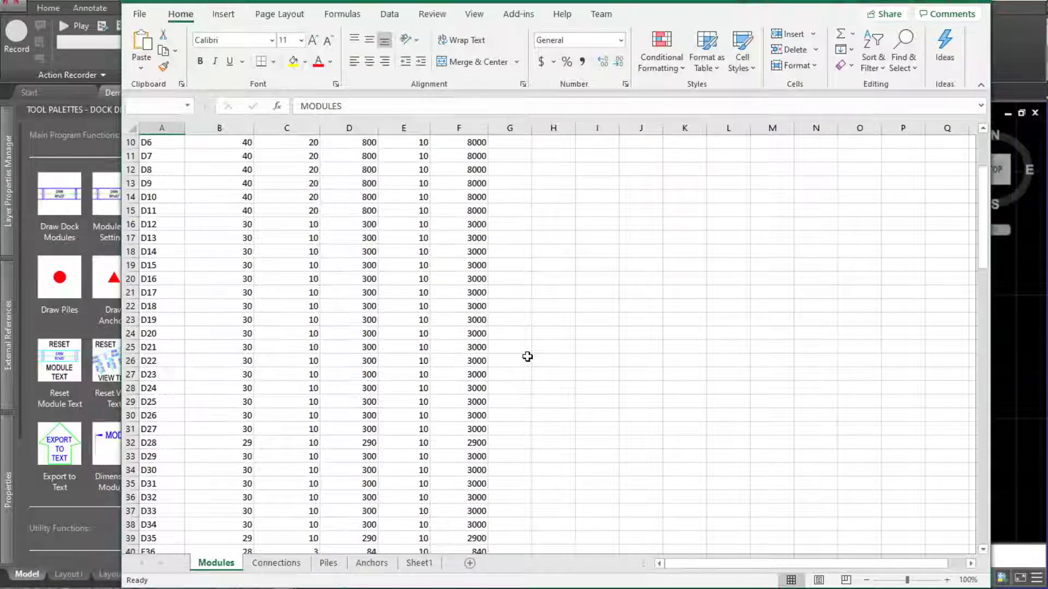
# Review the Connections sheet, checking the connection lengths, widths, areas and costs
pyautogui.click(276, 563)
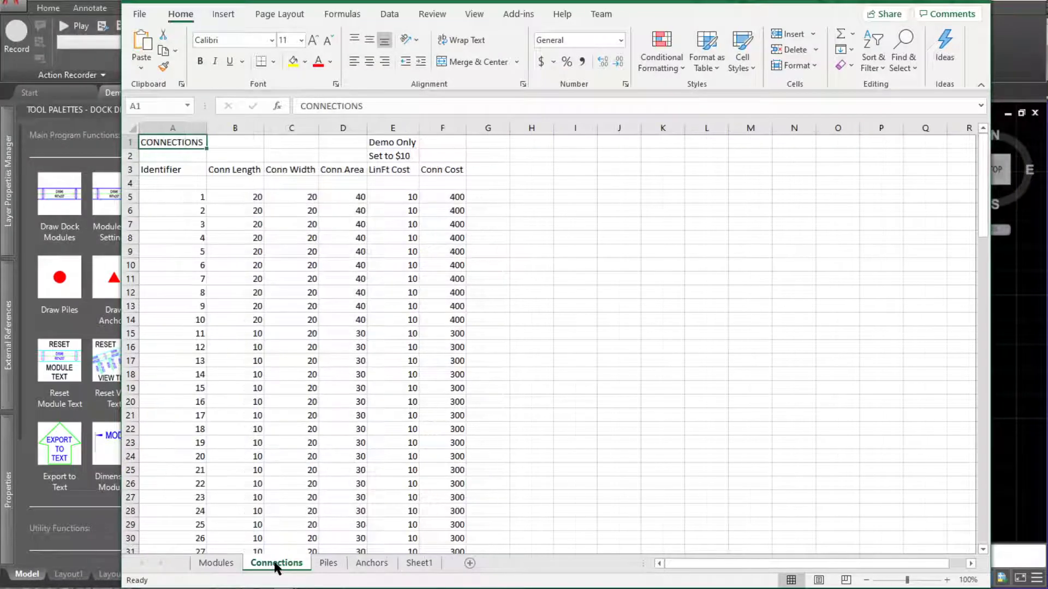
pyautogui.scroll(-5, 170, 226)
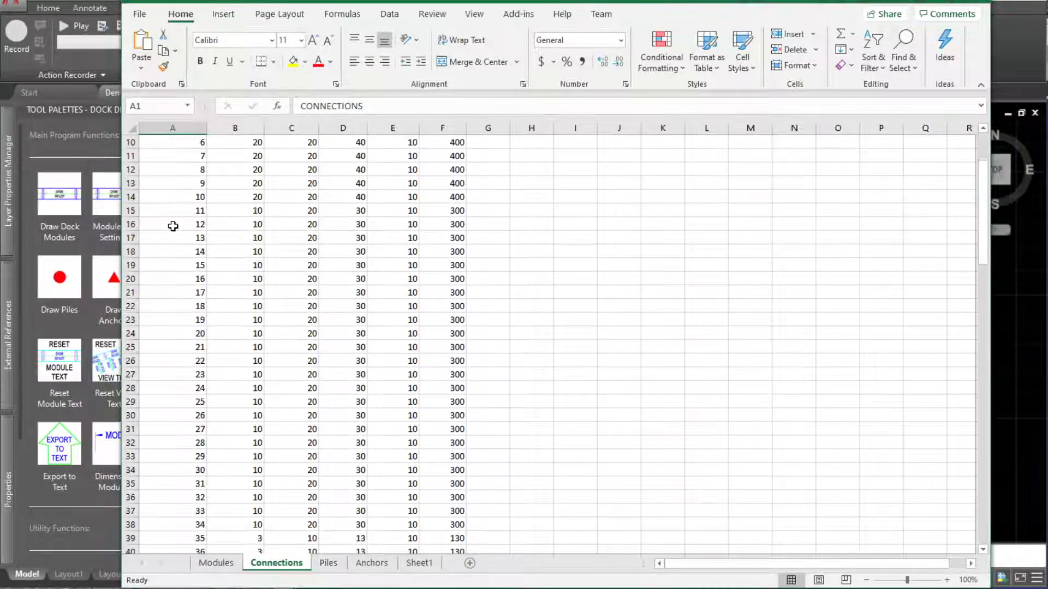
pyautogui.scroll(3, 168, 221)
pyautogui.scroll(2, 168, 221)
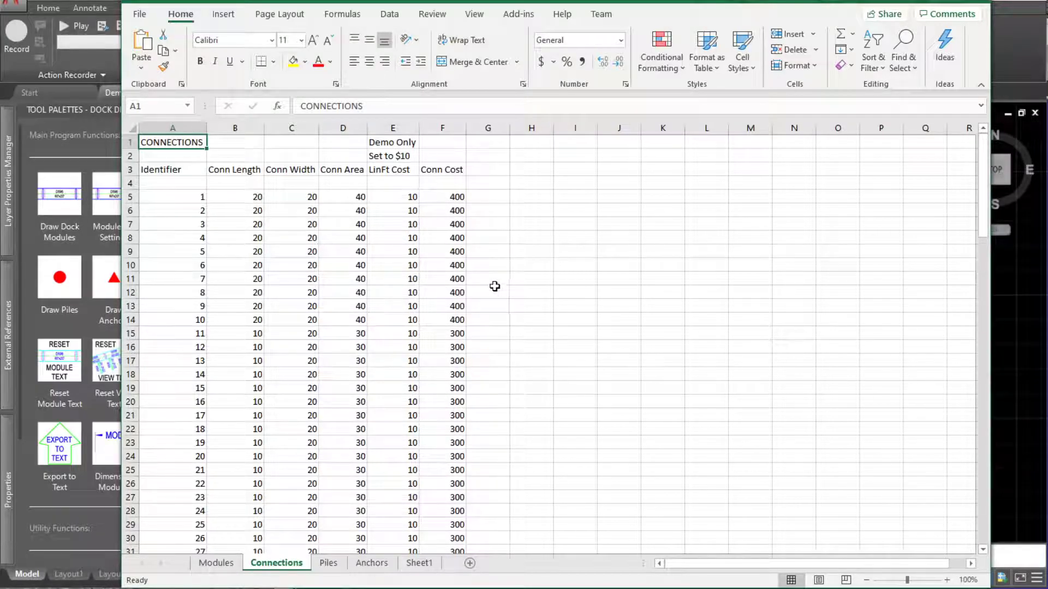
# Look through the lower rows of the connections list and return to its column headings
pyautogui.scroll(-8, 493, 285)
pyautogui.scroll(-7, 494, 287)
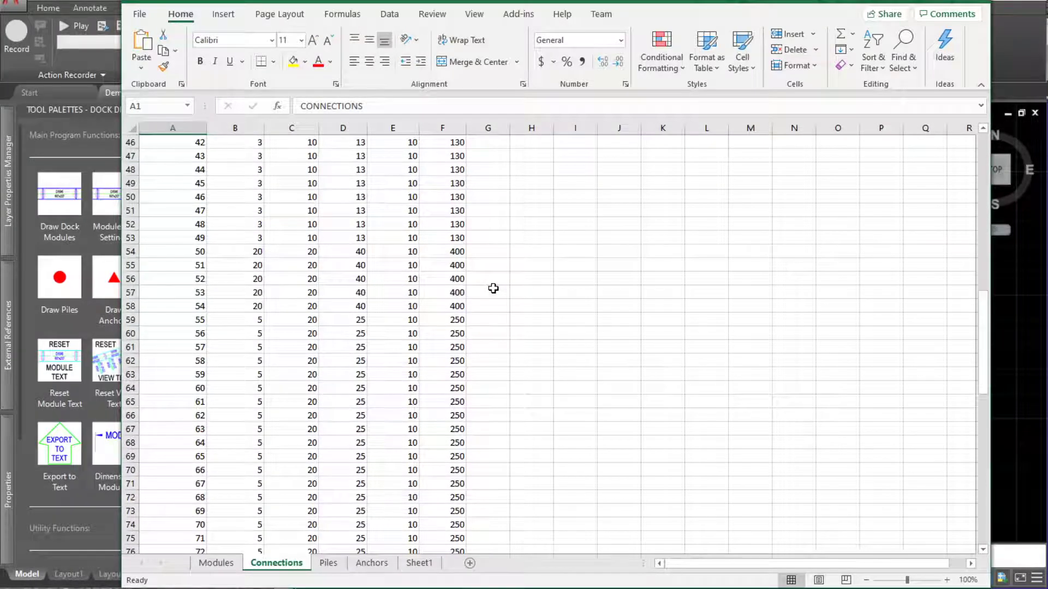
pyautogui.scroll(12, 491, 286)
pyautogui.scroll(3, 487, 286)
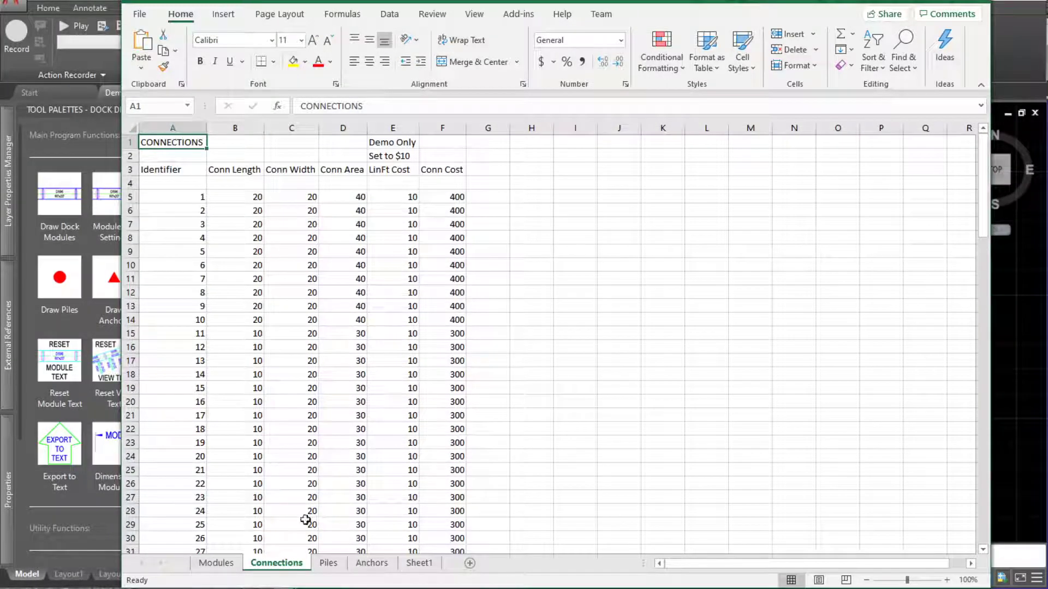
# Review the Piles and Anchors sheets, checking each pile and anchor identifier against its module identifier and cost
pyautogui.click(329, 563)
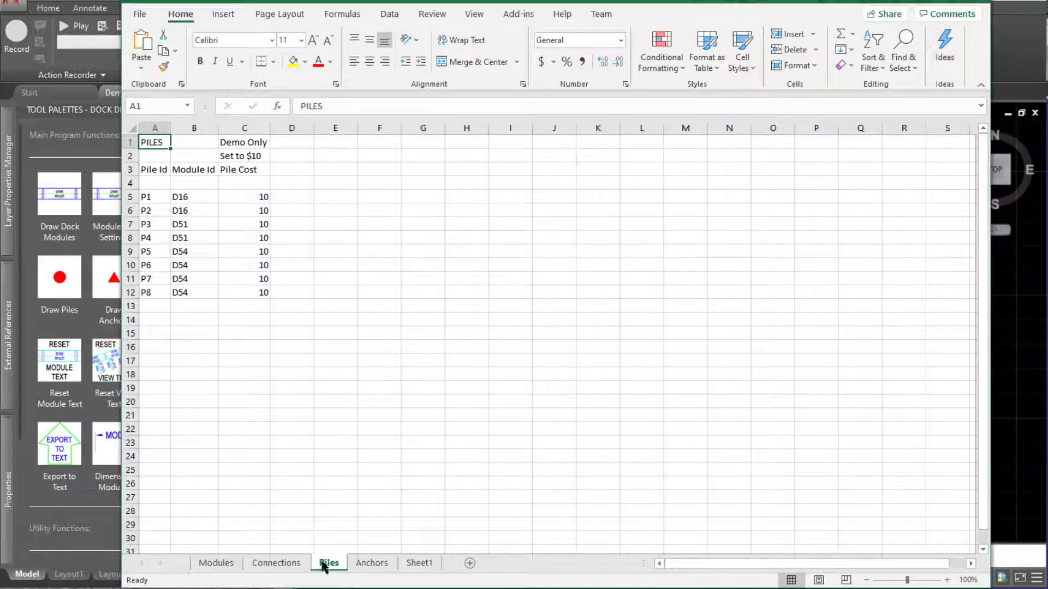
pyautogui.click(368, 564)
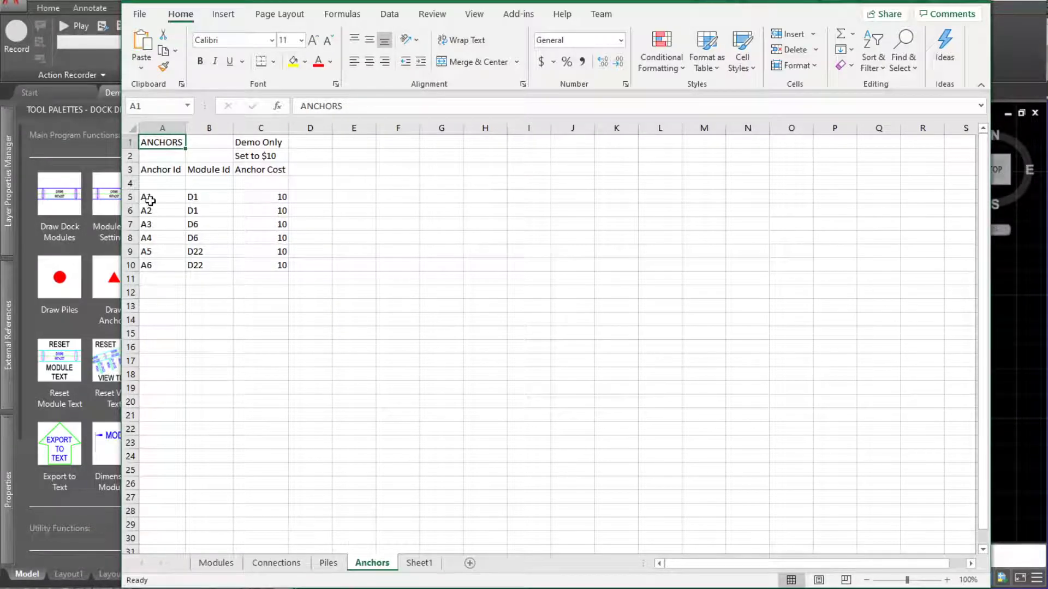
pyautogui.moveTo(155, 194); pyautogui.dragTo(156, 266)
pyautogui.click(163, 292)
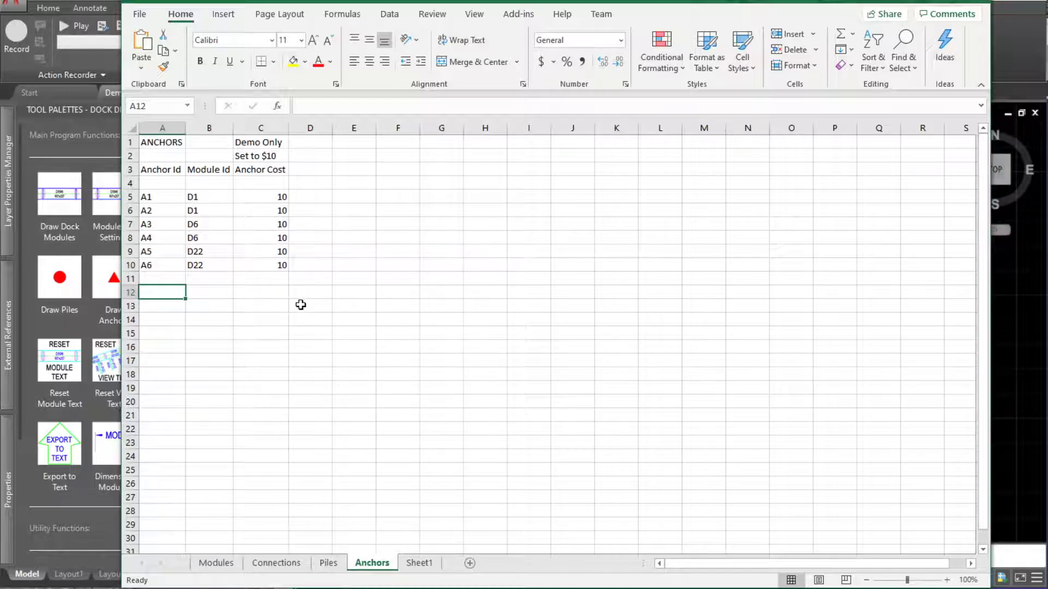
# Check Sheet1, go back to the Modules sheet, and close the exported workbook to return to the AutoCAD drawing
pyautogui.click(420, 565)
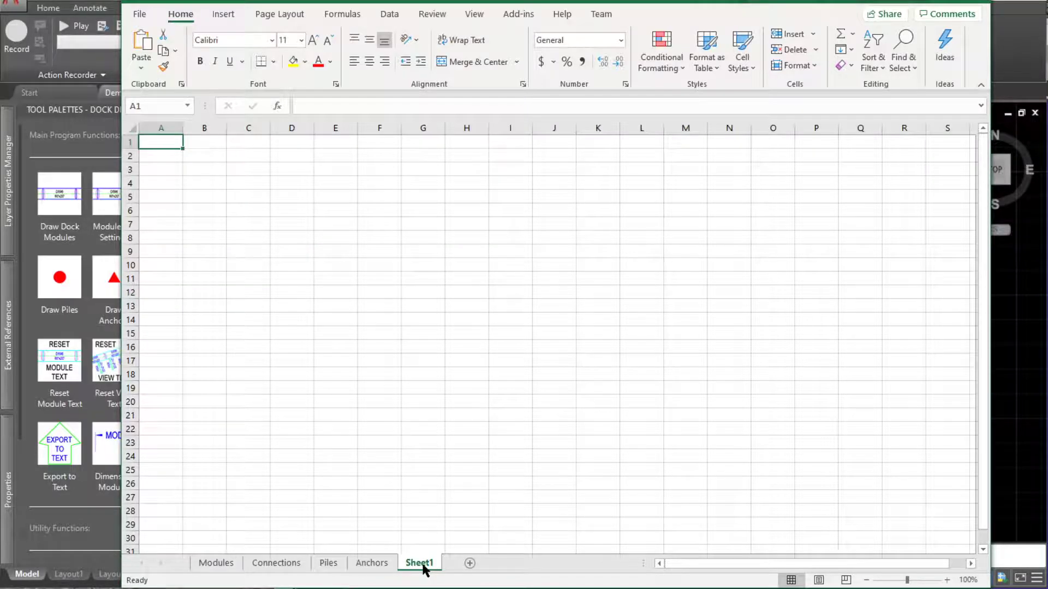
pyautogui.click(212, 563)
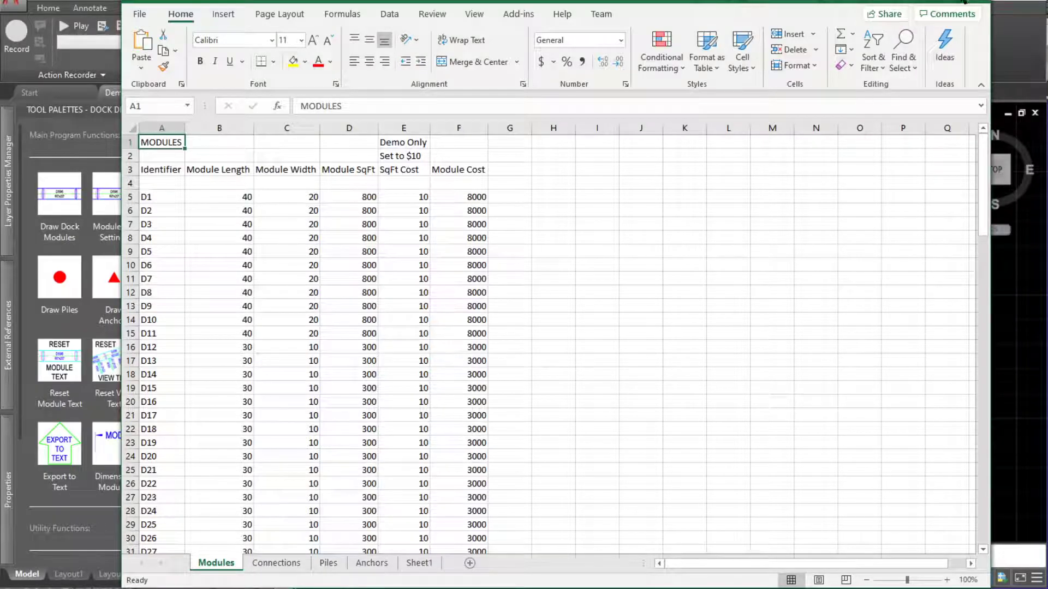
pyautogui.click(974, 2)
pyautogui.click(612, 389)
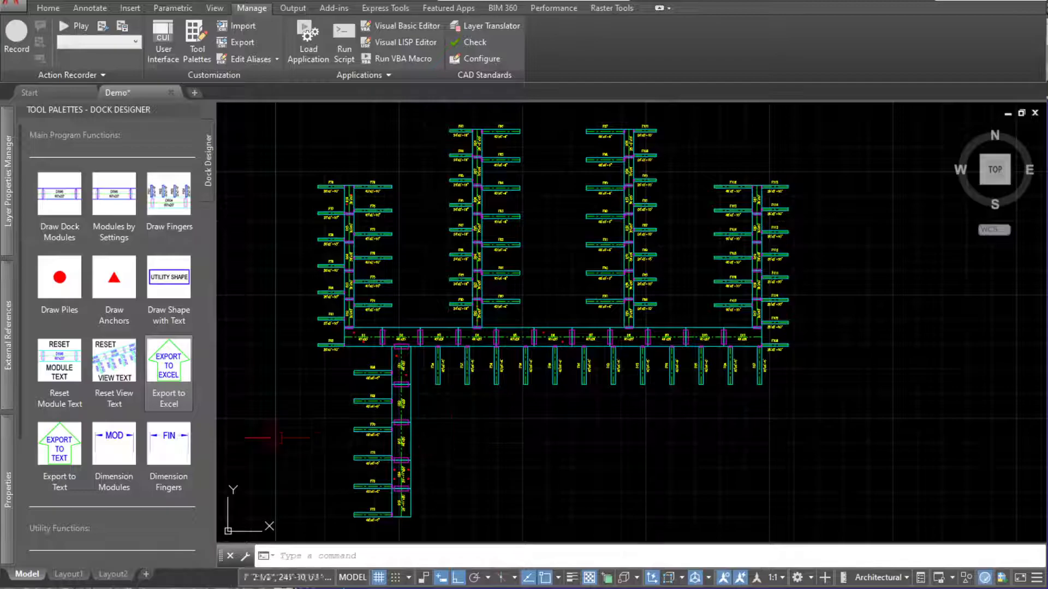
# Export the marina layout's component data to a text file, look through its module and finger listings in Notepad, and close it
pyautogui.click(78, 445)
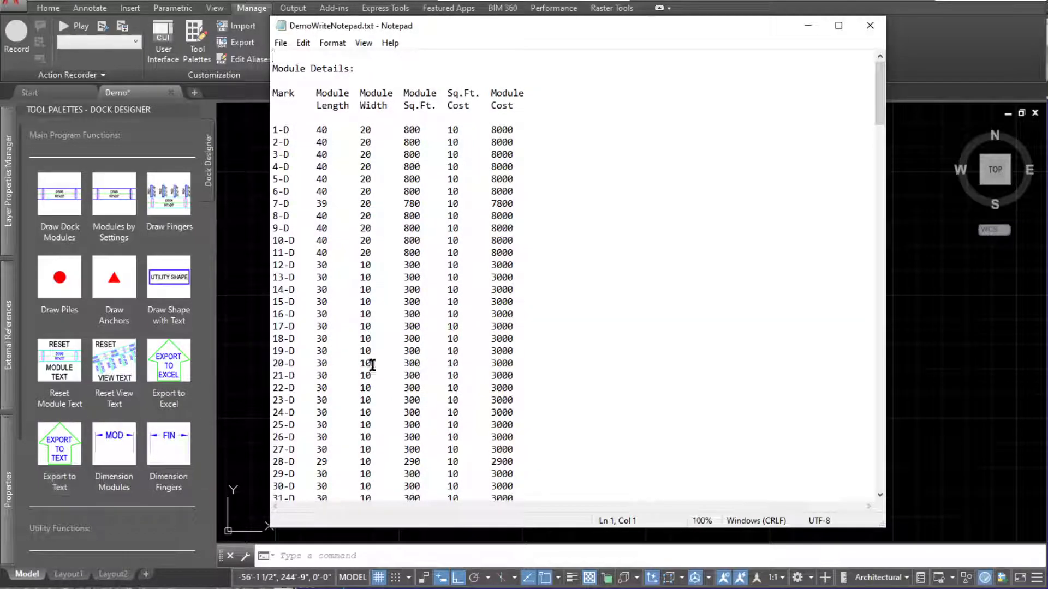
pyautogui.scroll(-18, 544, 303)
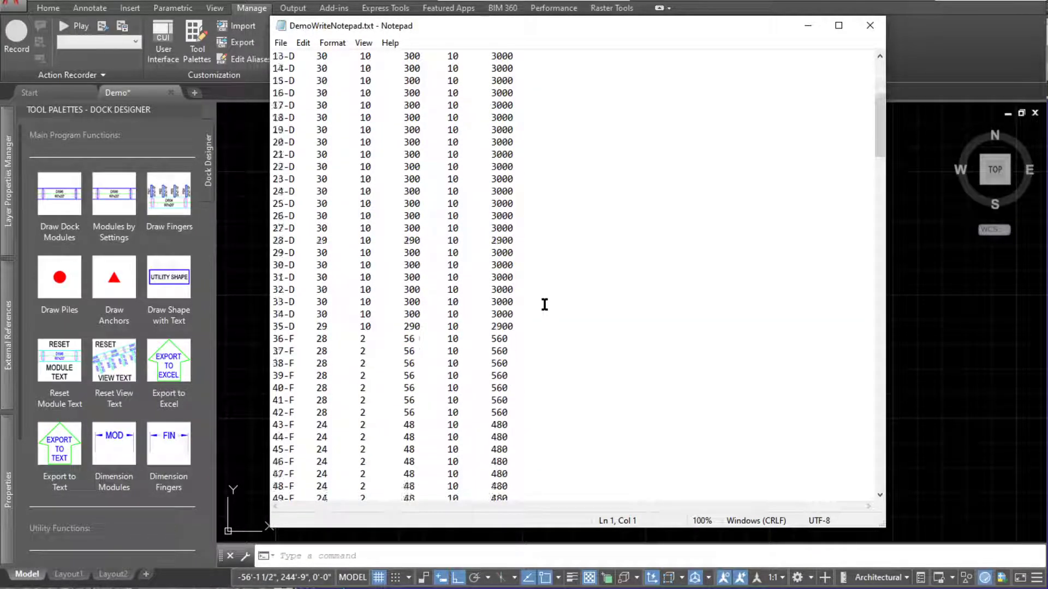
pyautogui.scroll(-18, 545, 309)
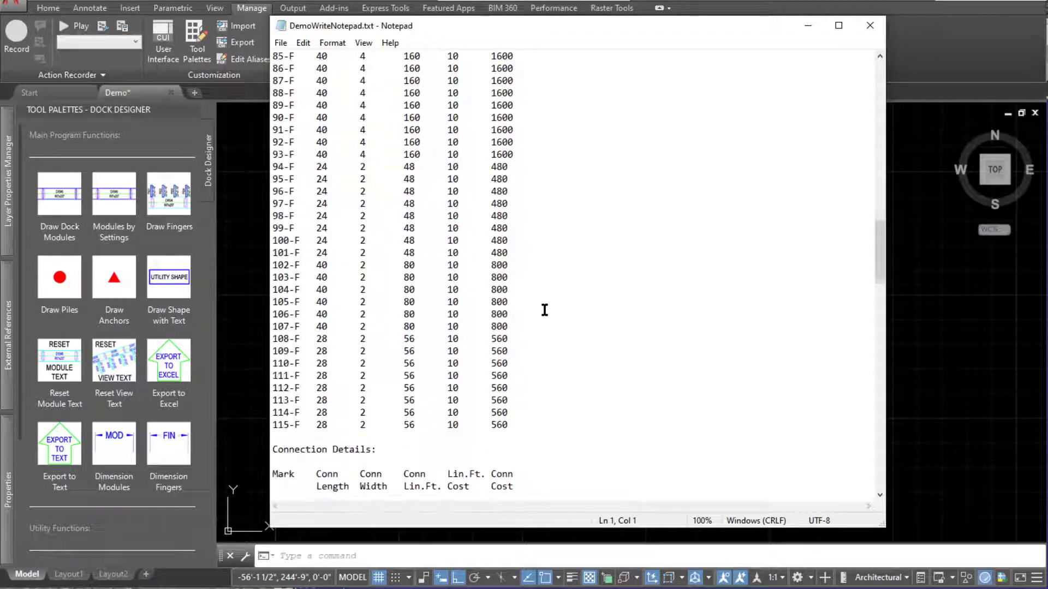
pyautogui.scroll(16, 540, 309)
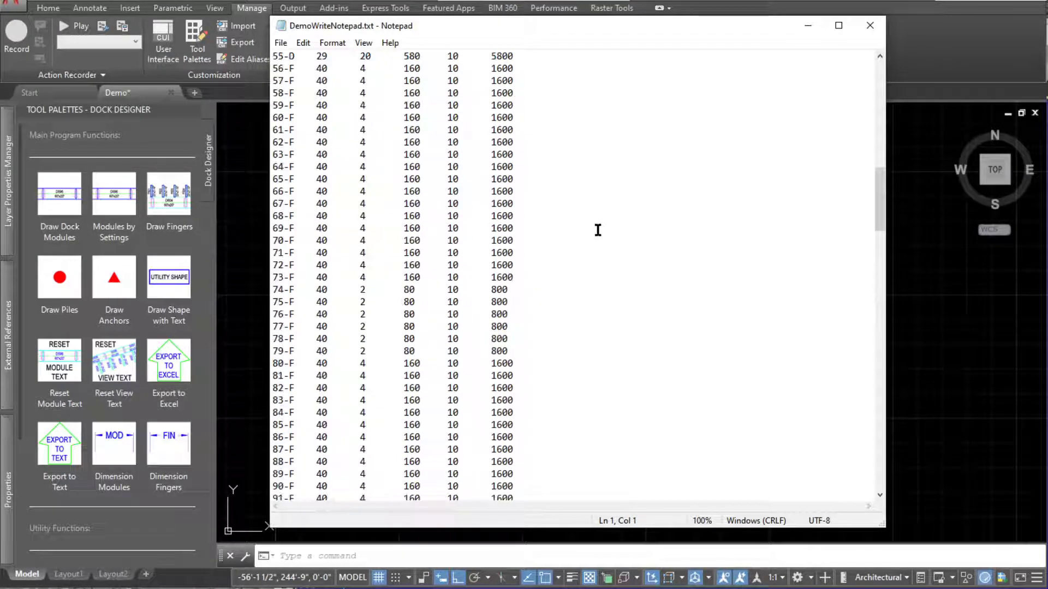
pyautogui.click(870, 31)
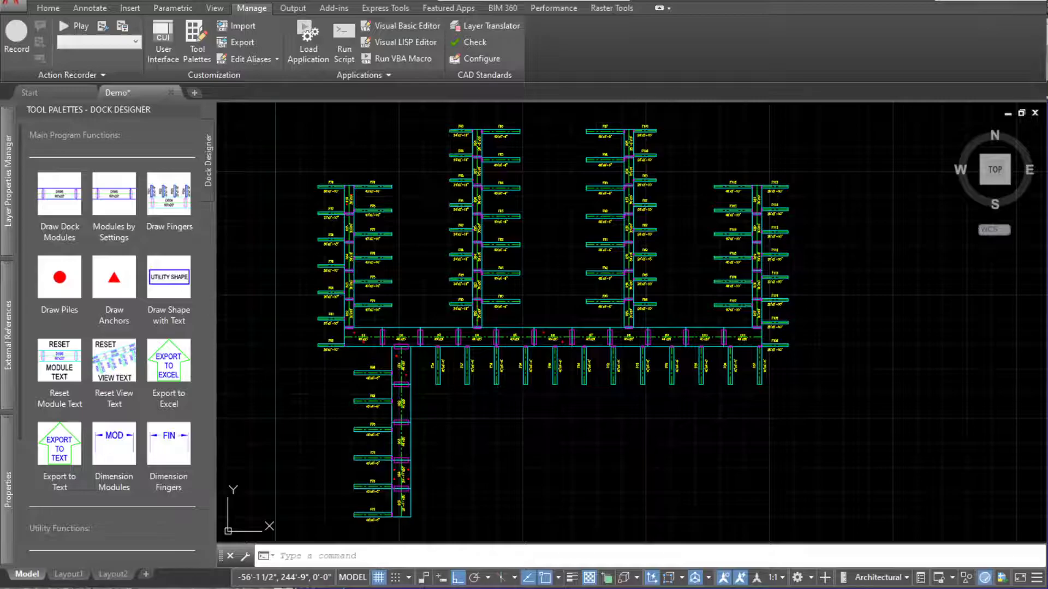